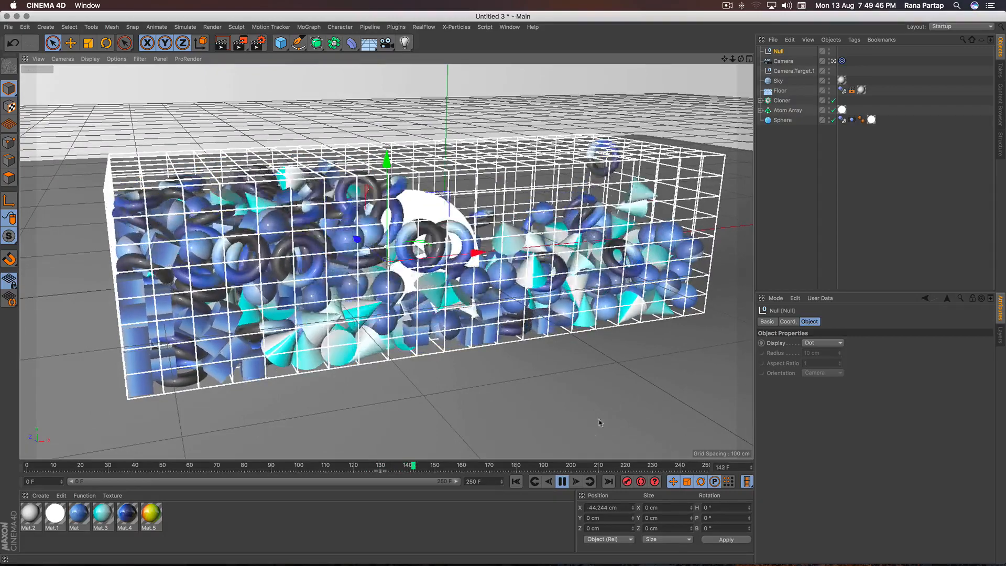
Step: Stop playback of the finished dynamics scene and render the current view
left_click(562, 483)
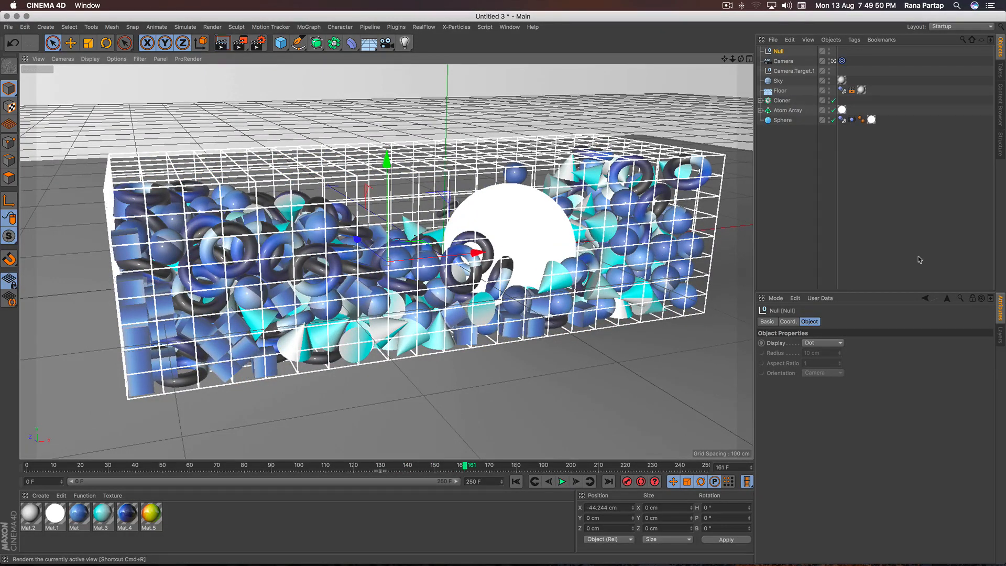
key("super+r")
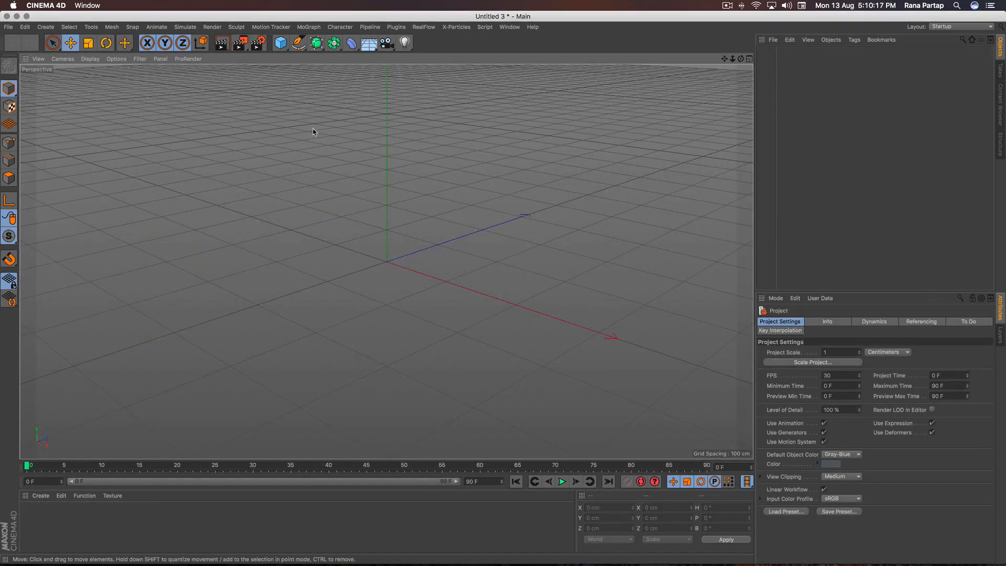
Step: Add a sphere primitive and set the viewport shading to Gouraud Shading (Lines)
left_click(280, 42)
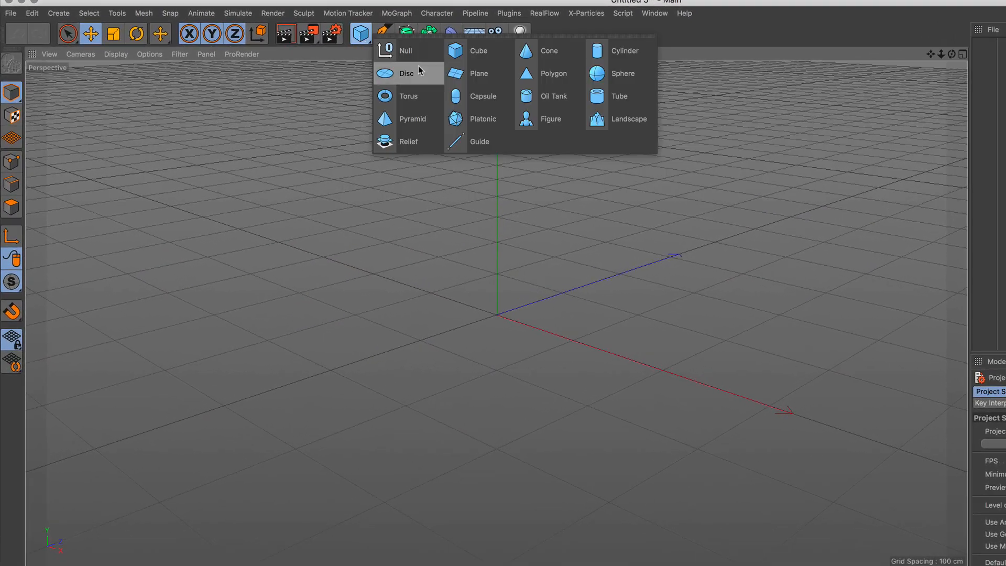
left_click(608, 77)
scroll(502, 278, "up", 5)
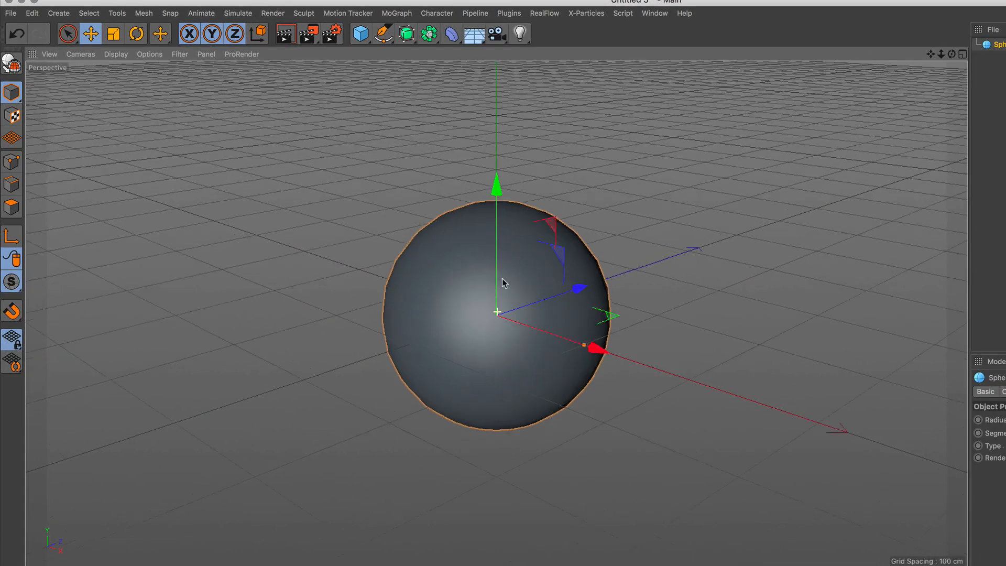
left_click(115, 55)
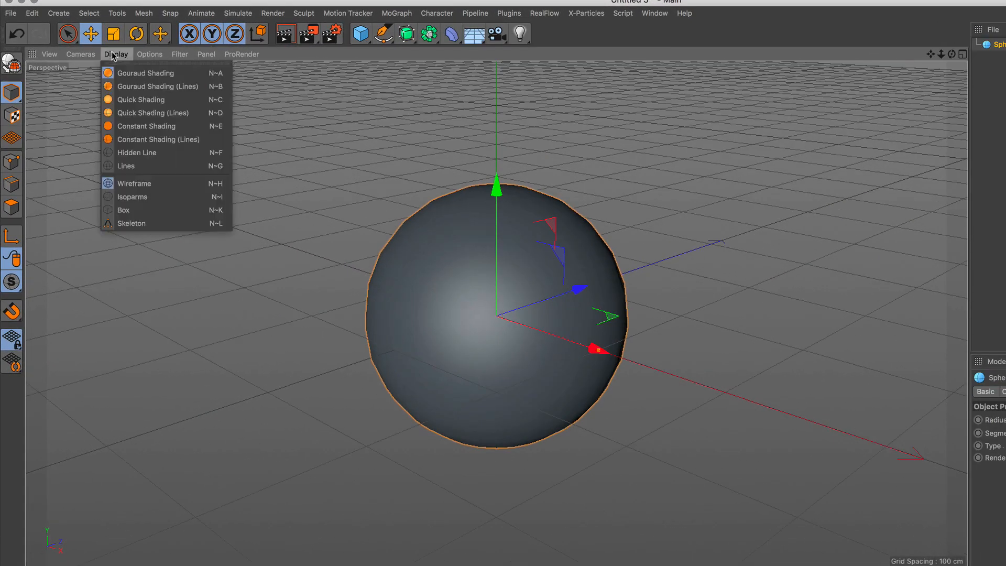
left_click(130, 83)
Step: Set the sphere's segments to 36 and its radius to 60 cm
left_click(985, 408)
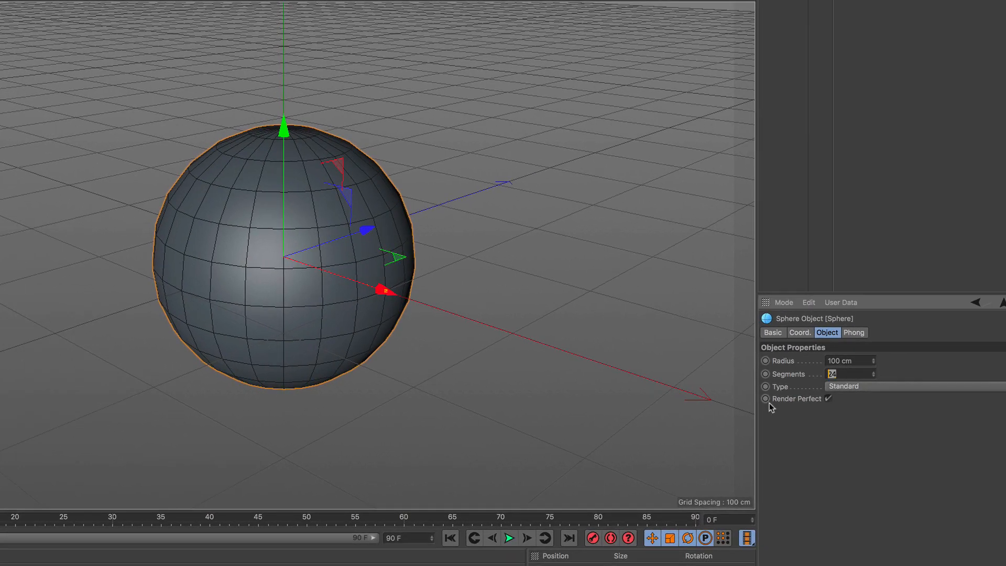
type("36")
key("Return")
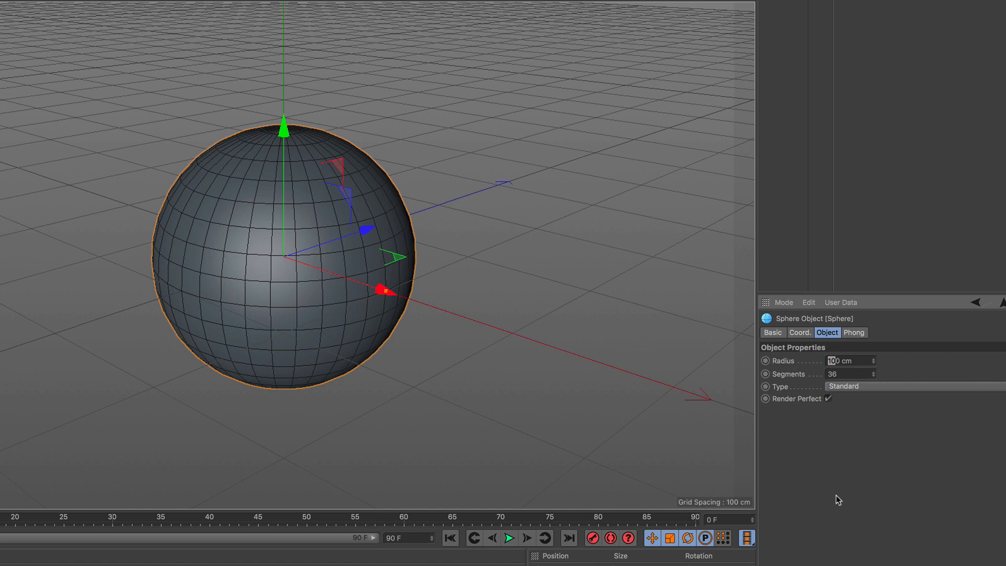
type("6")
key("Return")
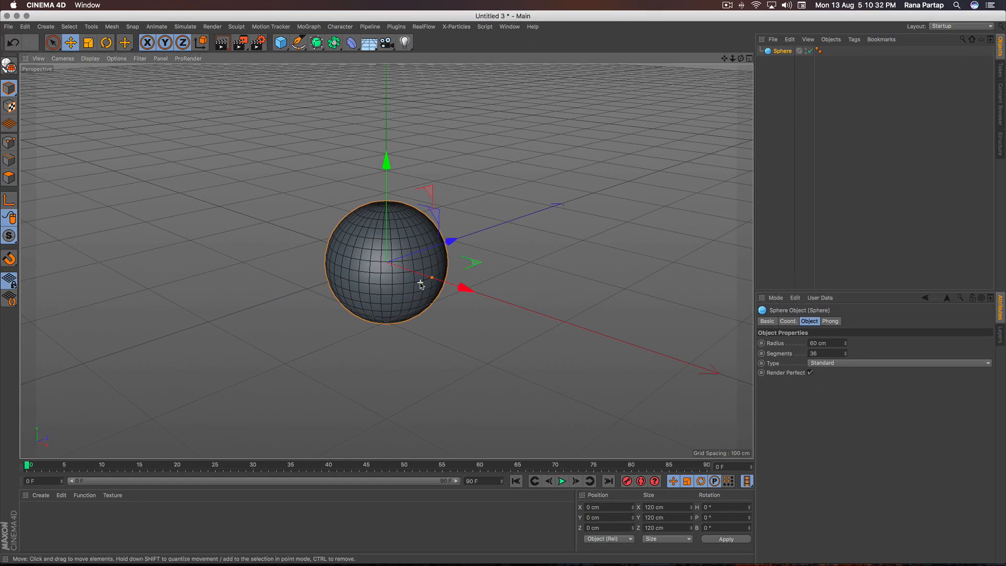
Step: Add a Vibrate tag to the sphere
scroll(427, 285, "down", 3)
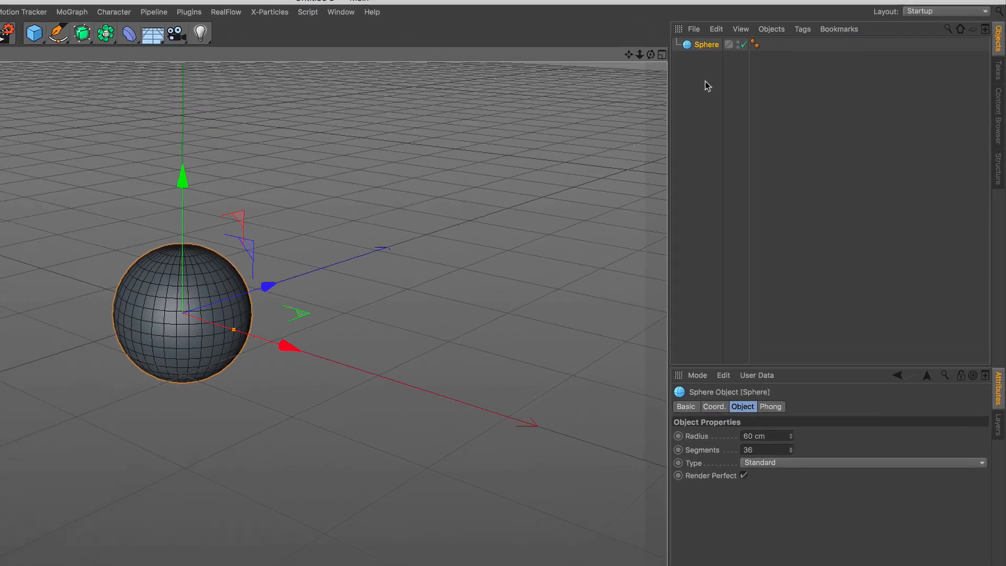
left_click(802, 29)
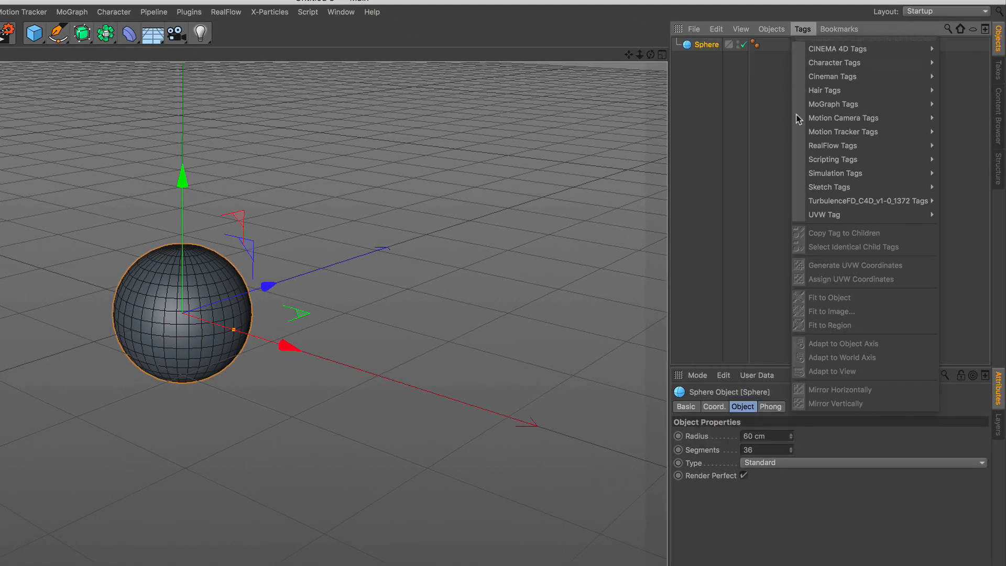
mouse_move(851, 51)
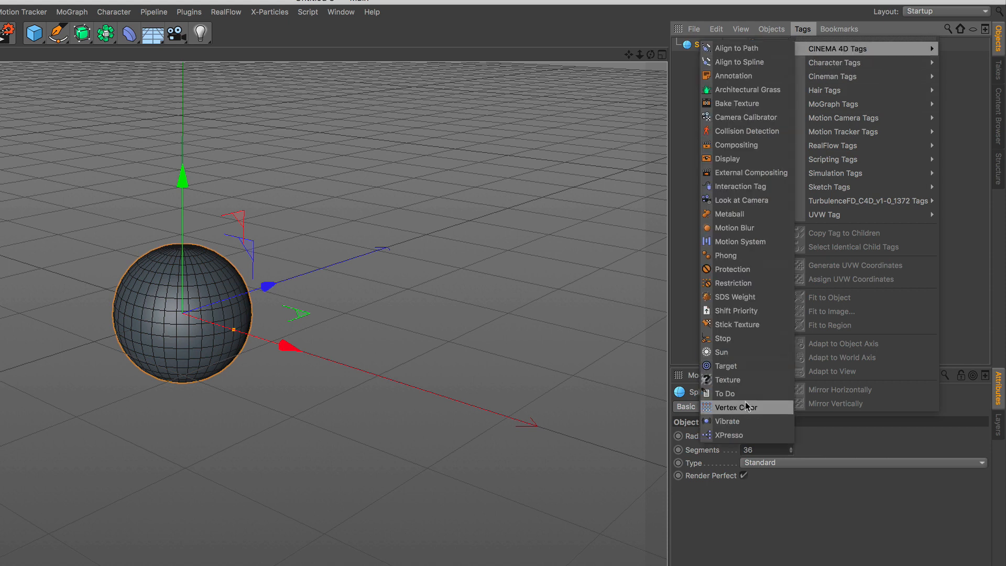
left_click(747, 420)
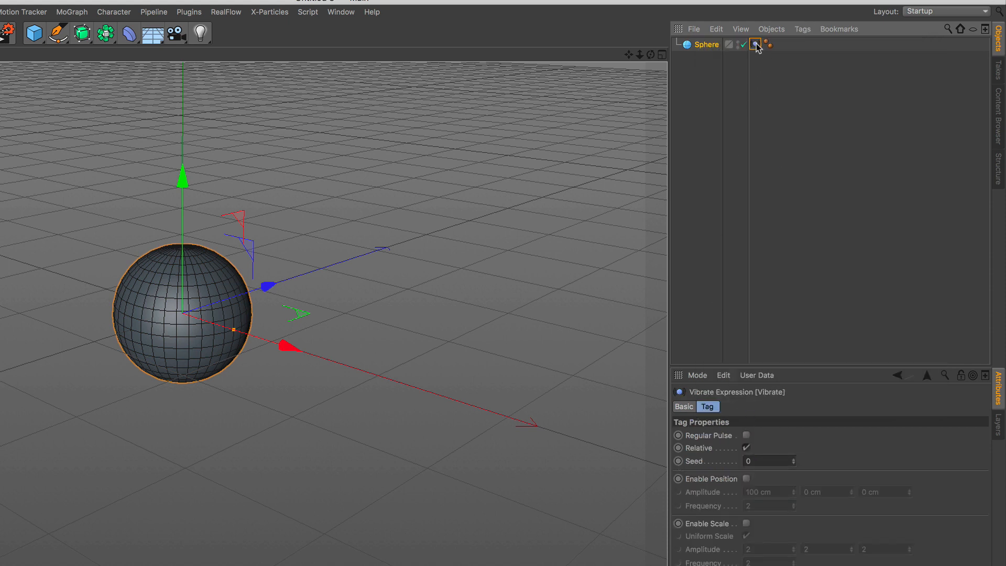
Step: Enable position vibration on the sphere's Vibrate tag with an X amplitude of 400 cm and a frequency of 1
left_click(745, 478)
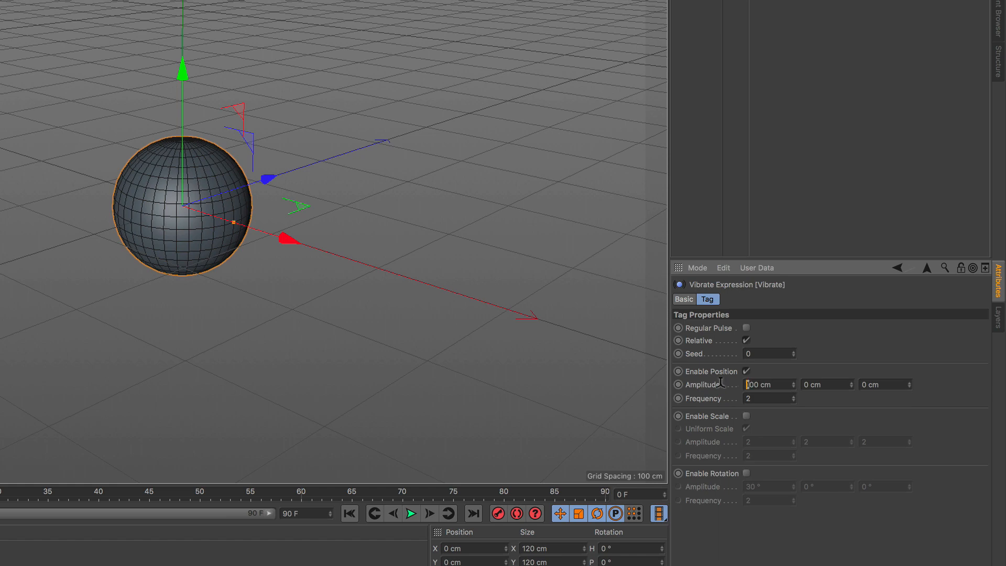
type("4")
key("Tab")
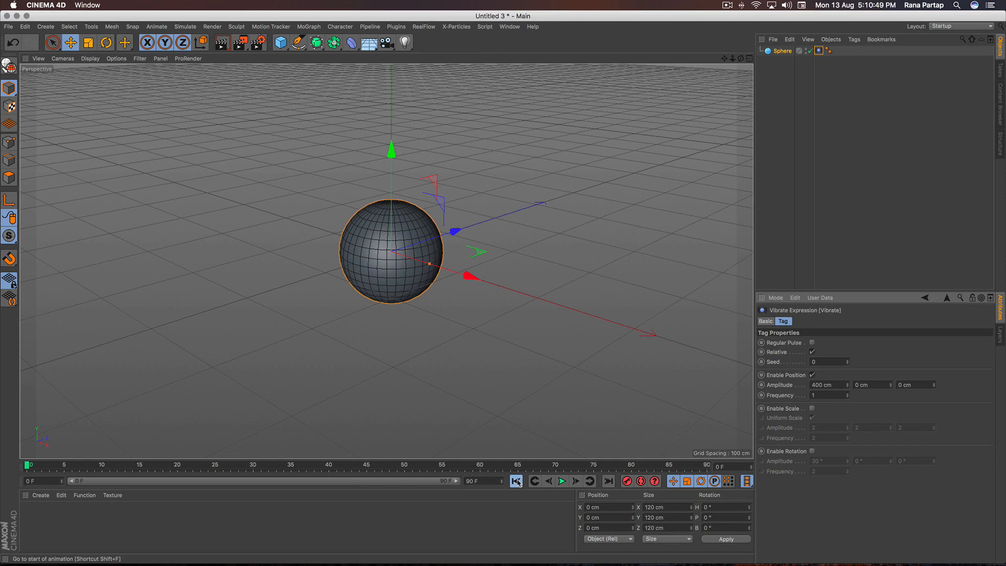
Step: Play the animation from the first frame to check the sphere's motion, and stop it
left_click(350, 513)
left_click(565, 484)
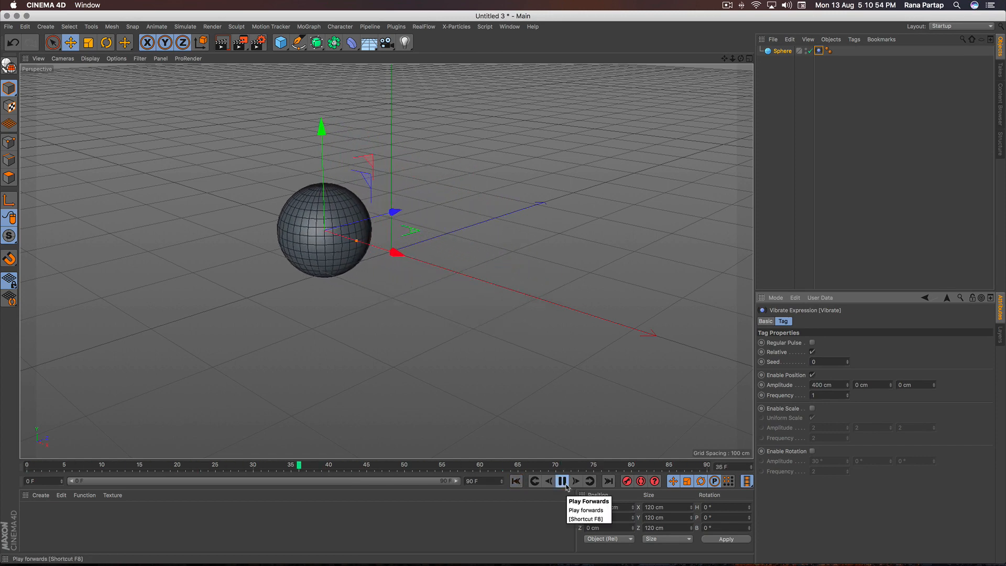
left_click(562, 481)
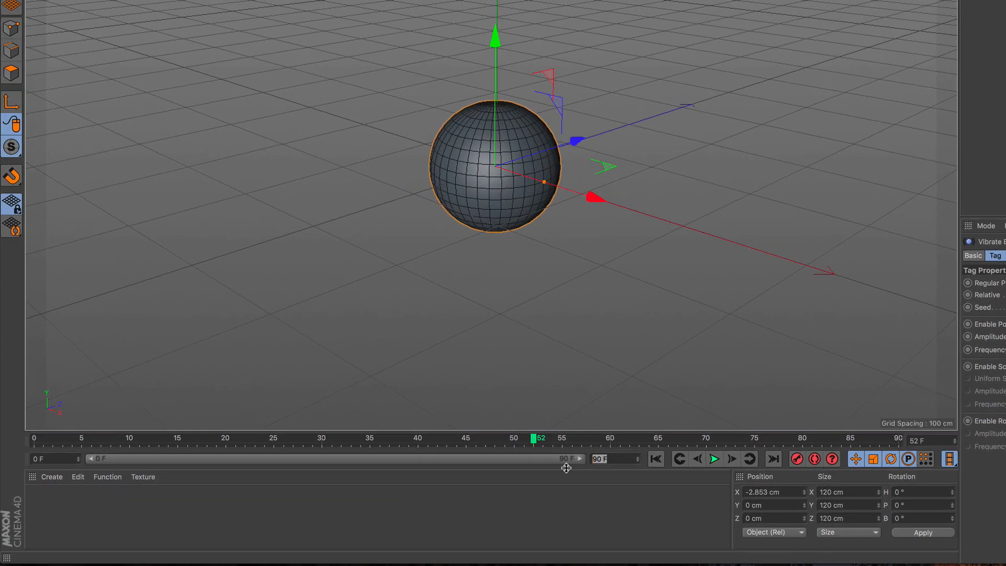
Step: Set the project length to 500 frames and extend the preview range to frame 500
left_click(555, 484)
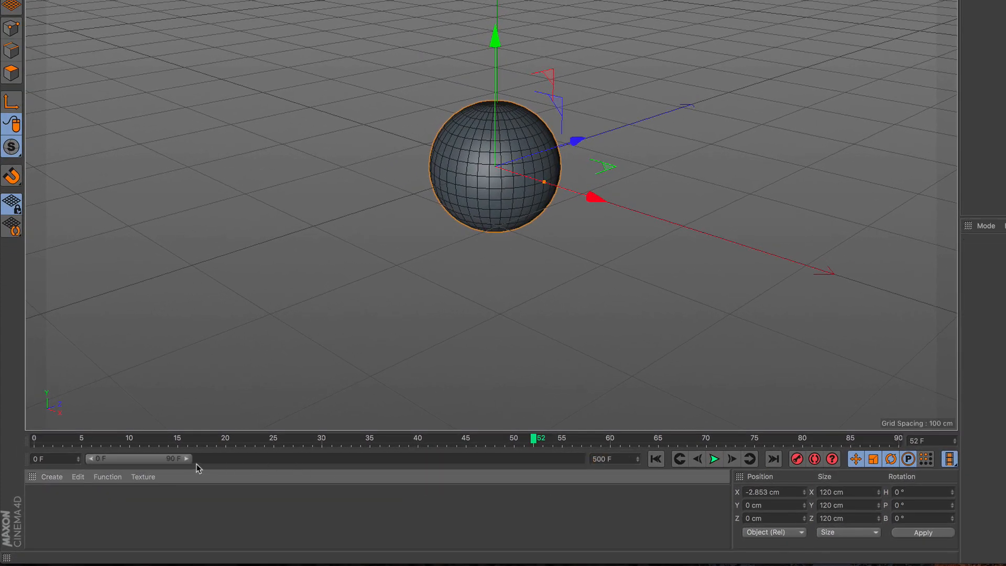
left_click_drag(186, 460, 662, 508)
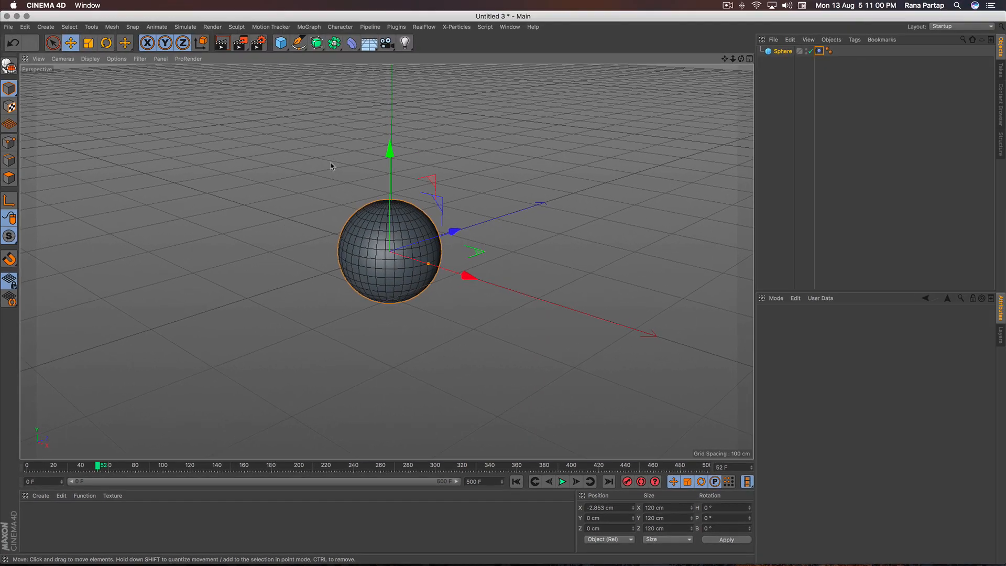
Step: Add a cube around the sphere, lower its Y size to about 140 cm and set its X size to 400 cm
scroll(490, 212, "down", 4)
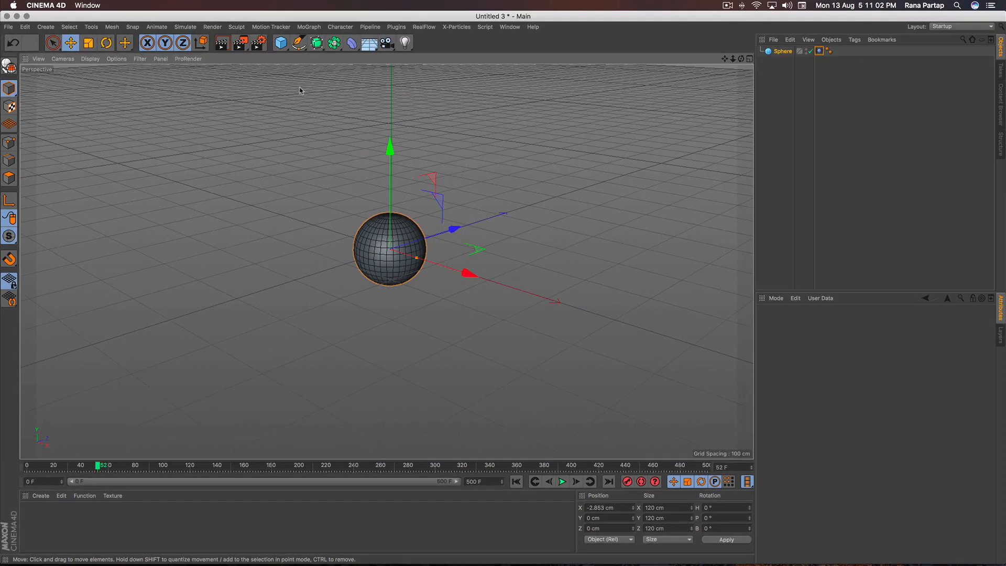
left_click_drag(282, 46, 366, 58)
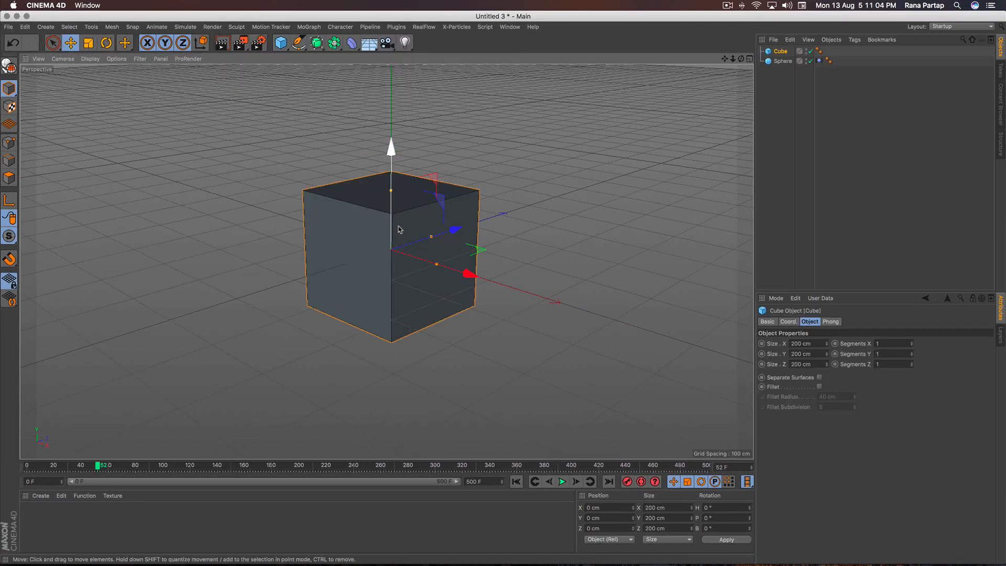
mouse_move(392, 191)
left_mouse_down()
mouse_move(394, 235)
mouse_move(393, 210)
left_mouse_up()
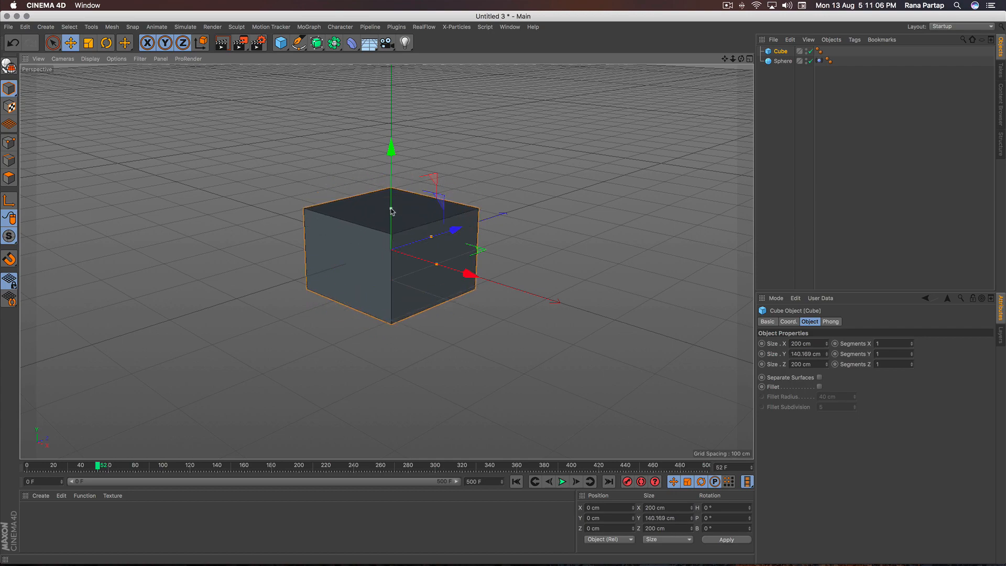
left_click_drag(437, 264, 499, 285)
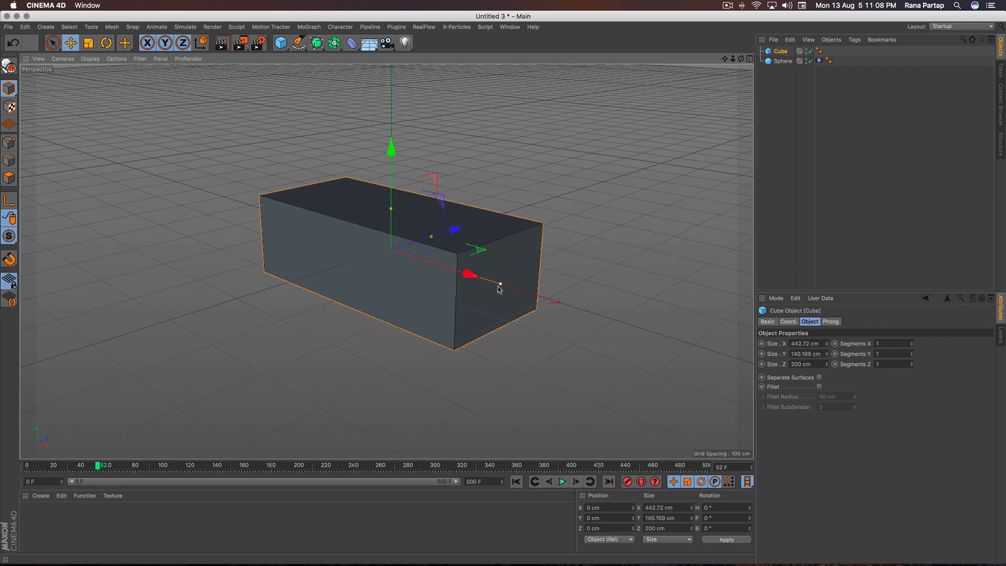
left_click(807, 343)
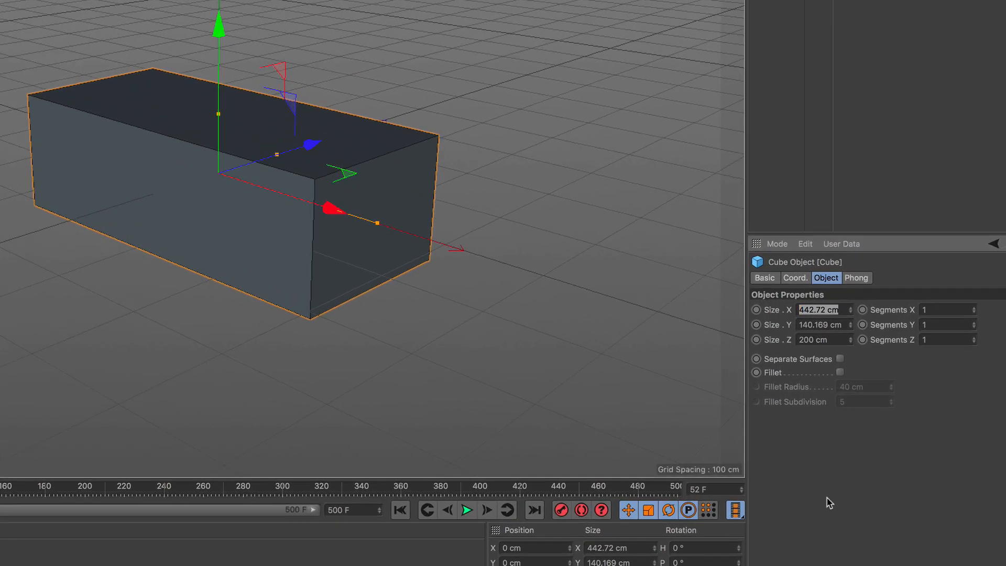
key("Return")
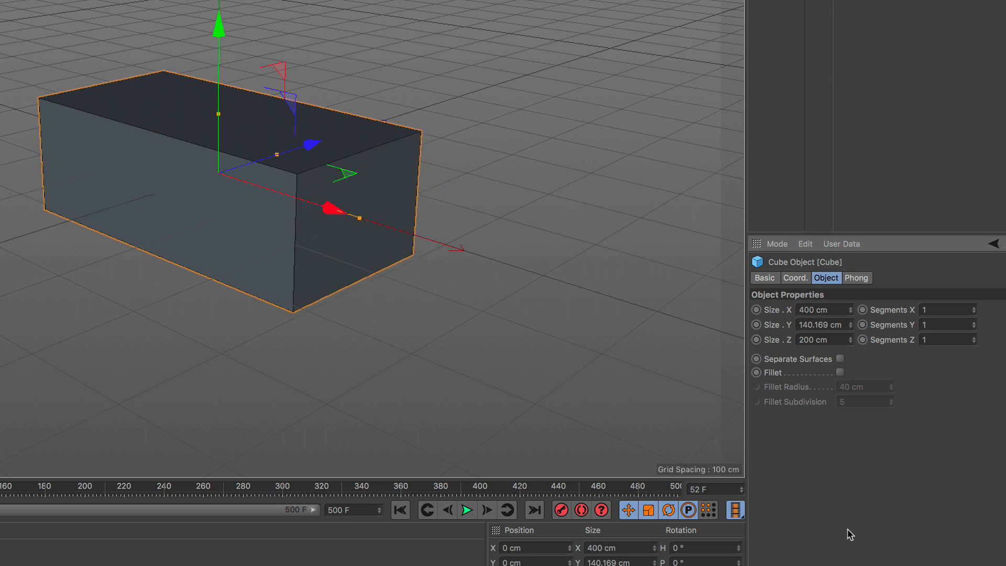
Step: Reduce the cube's Z size to about 149 cm and its Y size to about 116 cm
right_click_drag(236, 169, 253, 135, "alt")
left_click_drag(253, 134, 227, 167, "alt")
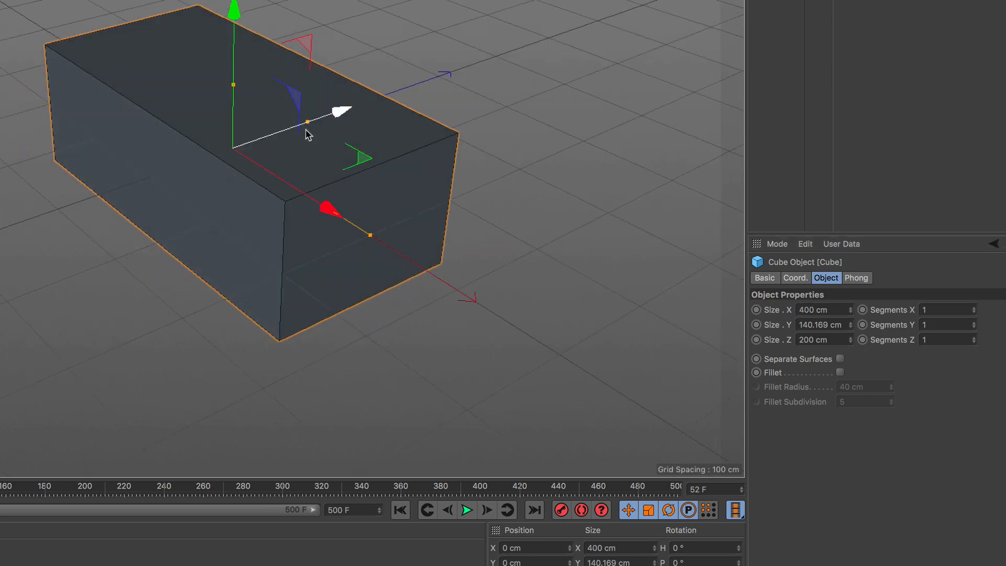
left_click_drag(306, 127, 289, 134)
right_click_drag(241, 178, 254, 139, "alt")
left_click_drag(200, 159, 313, 116, "alt")
left_click_drag(172, 103, 172, 125)
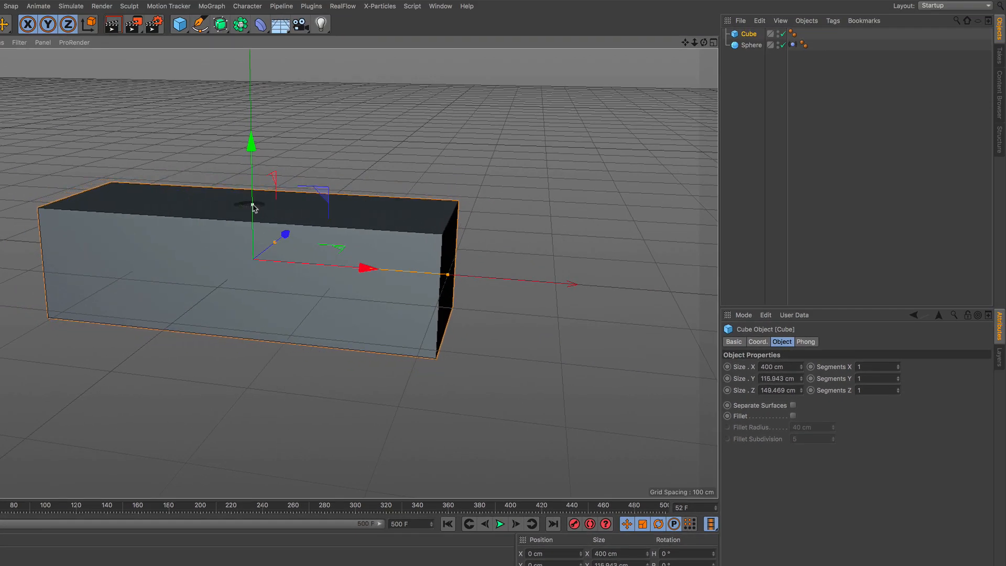
Step: Raise the cube about 7 cm along the Y axis and hide it in both the editor and the render
right_click_drag(247, 239, 253, 227, "alt")
left_click_drag(254, 170, 254, 162)
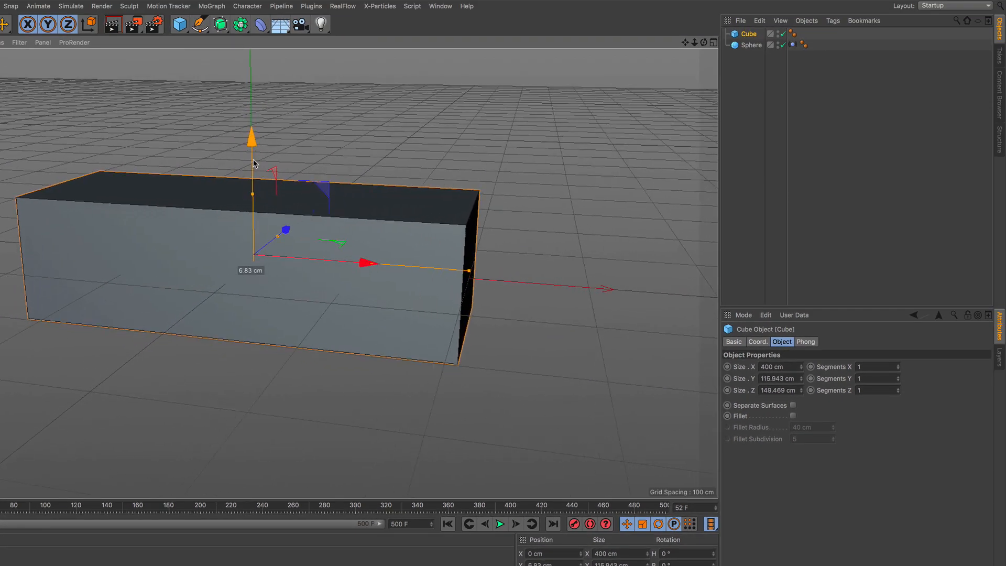
right_click_drag(237, 264, 239, 302, "alt")
middle_click_drag(238, 302, 351, 326, "alt")
left_click_drag(356, 288, 354, 281)
right_click_drag(354, 282, 389, 273, "alt")
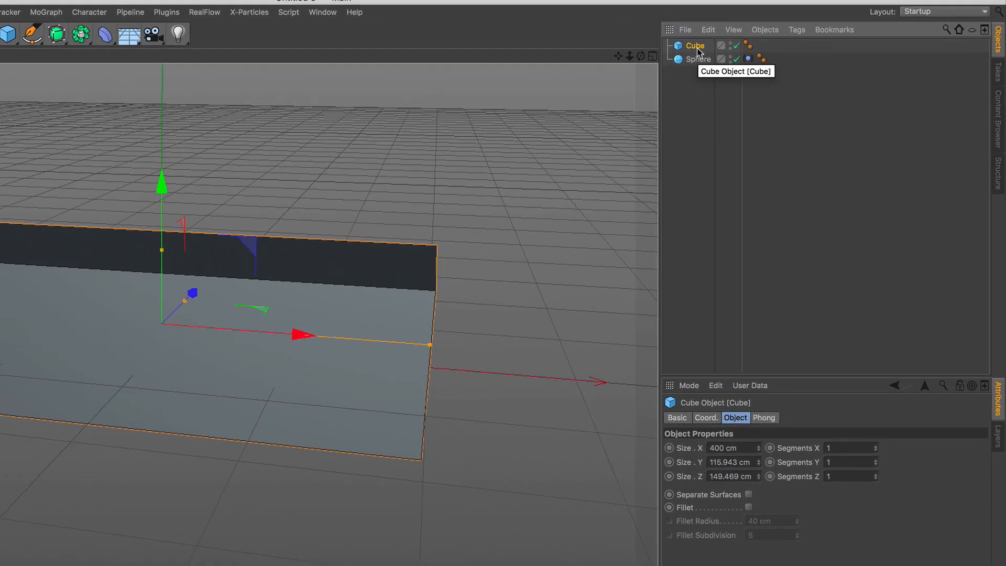
left_click(730, 45)
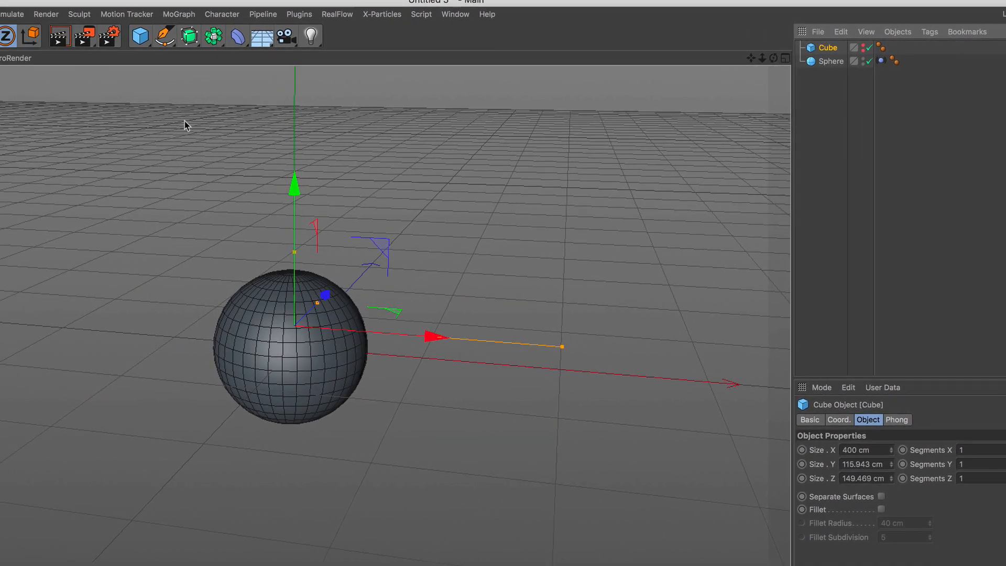
Step: Add a second sphere primitive and set its radius to 10 cm
left_click(142, 41)
left_click(394, 80)
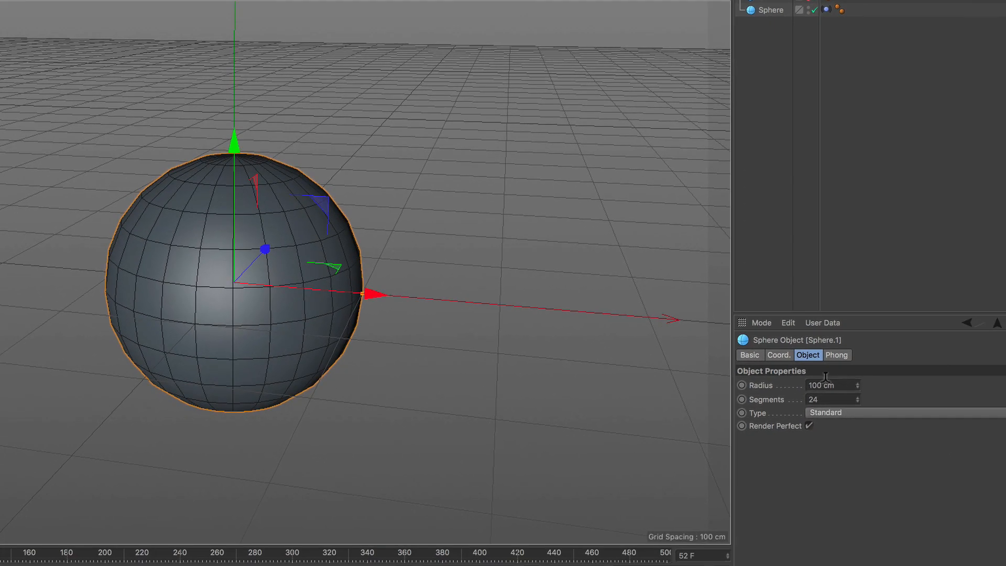
left_click(878, 450)
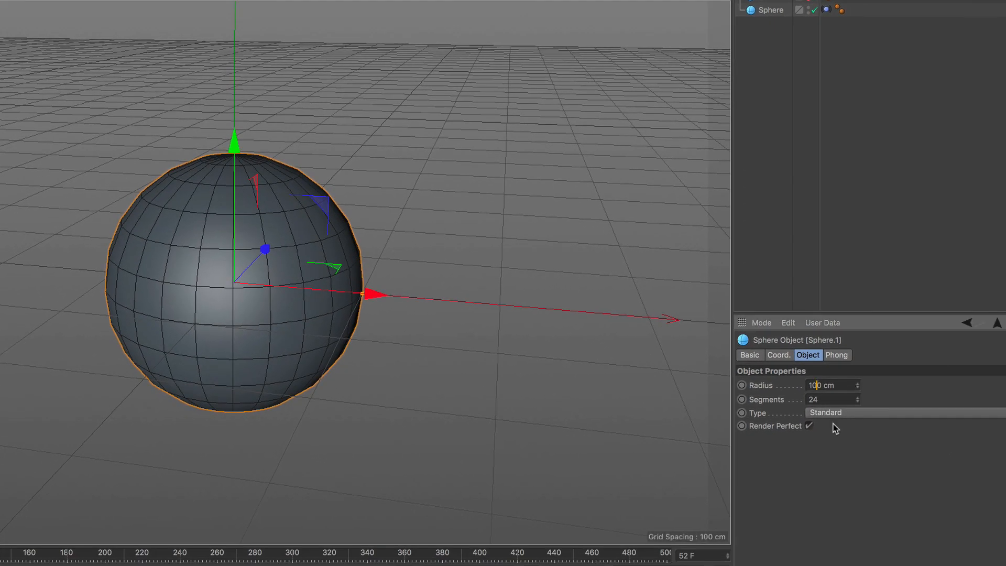
key("BackSpace")
key("Return")
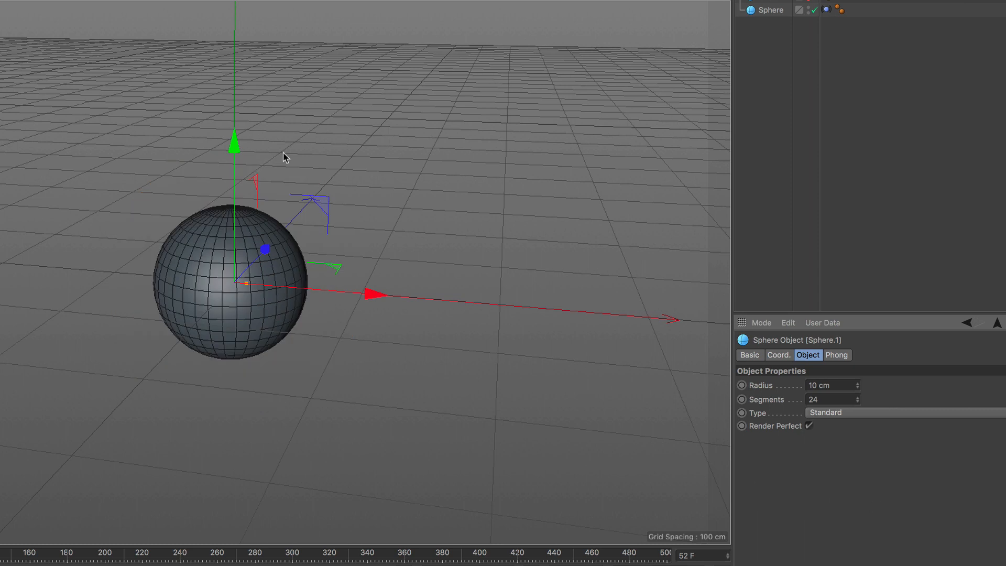
Step: Create a MoGraph Cloner, make the 10 cm sphere its child, and select the Cloner
left_click(117, 11)
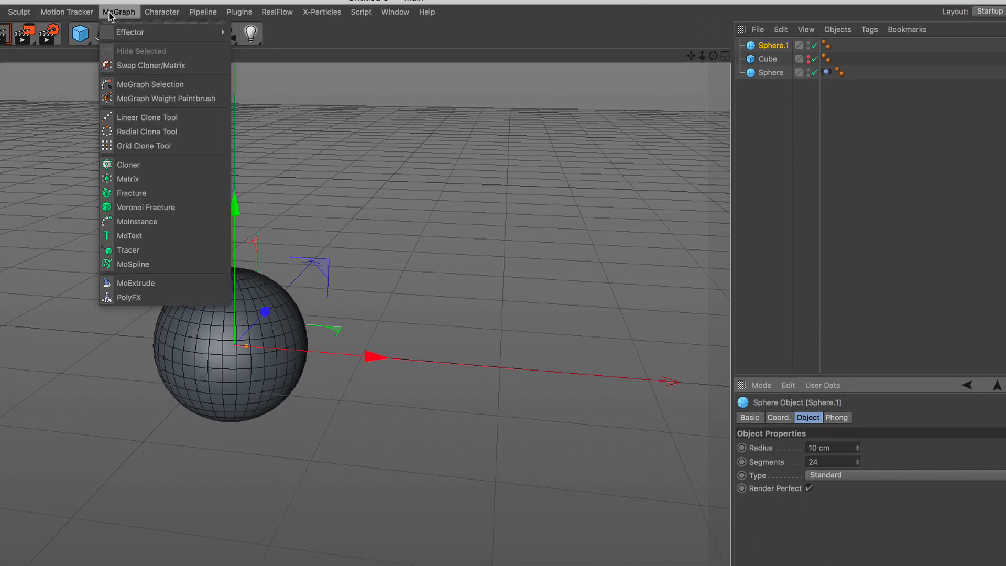
left_click(159, 165)
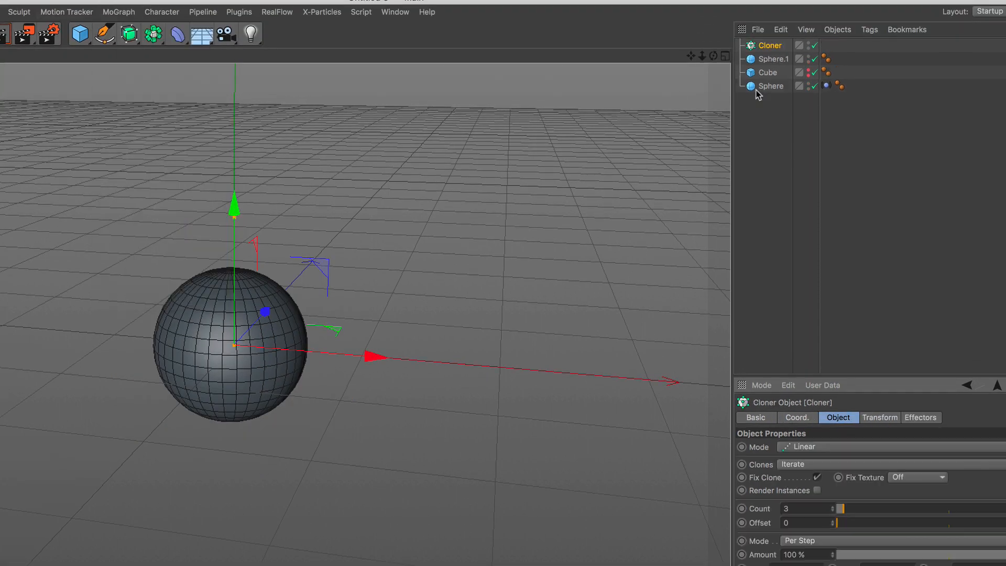
left_click_drag(772, 59, 766, 45)
left_click(768, 45)
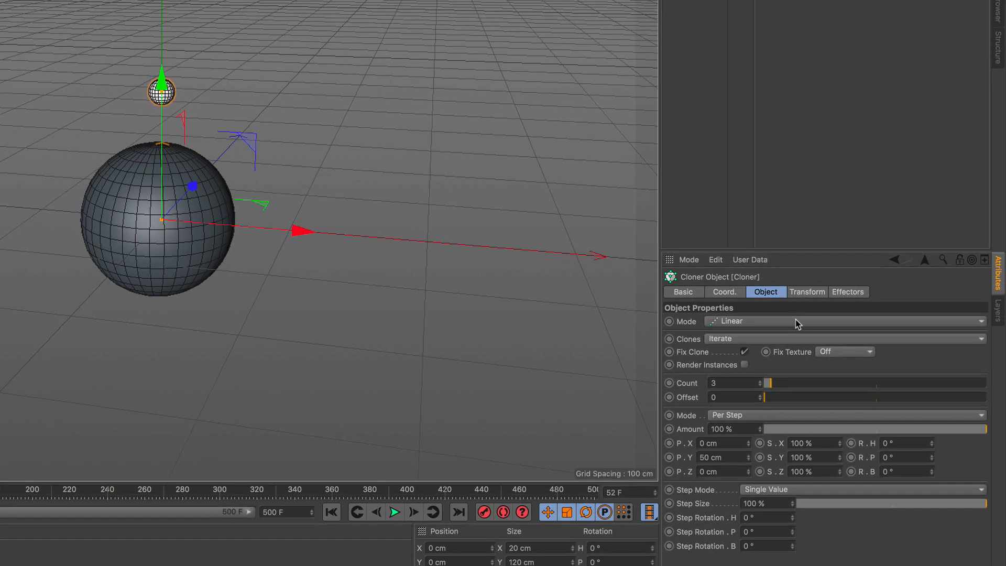
Step: Switch the Cloner to Grid Array mode and set its count to 7 × 7 × 7
left_click(848, 413)
left_click(778, 376)
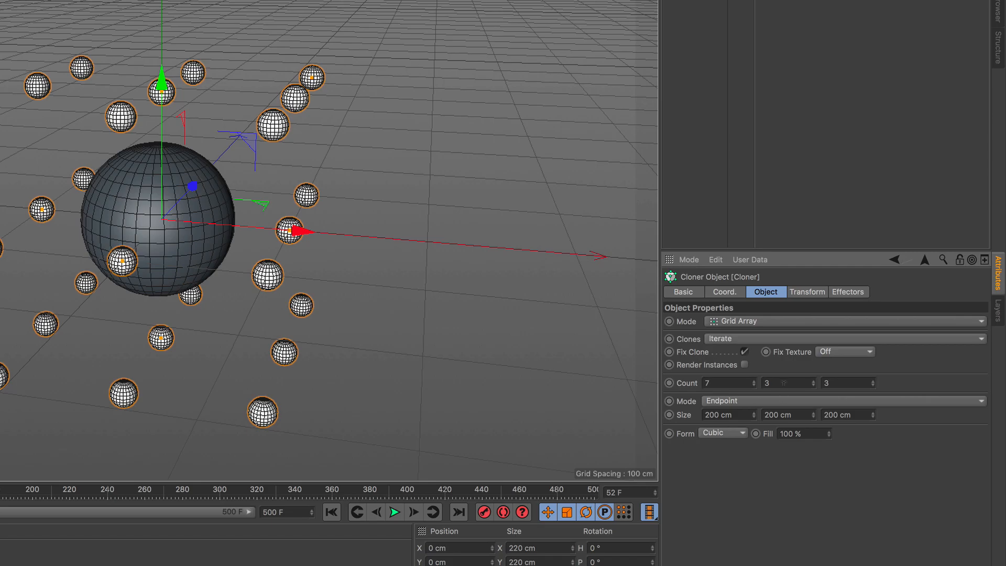
left_click_drag(783, 383, 737, 378)
type("7")
left_click_drag(846, 381, 802, 380)
type("7")
left_click(828, 502)
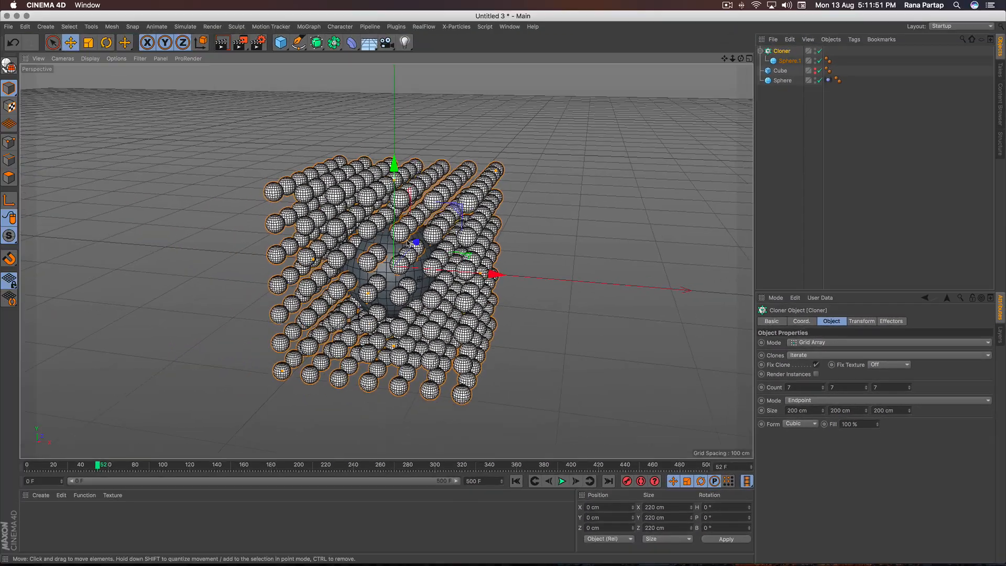
Step: Show the cube in the editor and set the Cloner's grid size to about 304 × 126 × 102 cm to fit it
left_click_drag(315, 203, 282, 223, "alt")
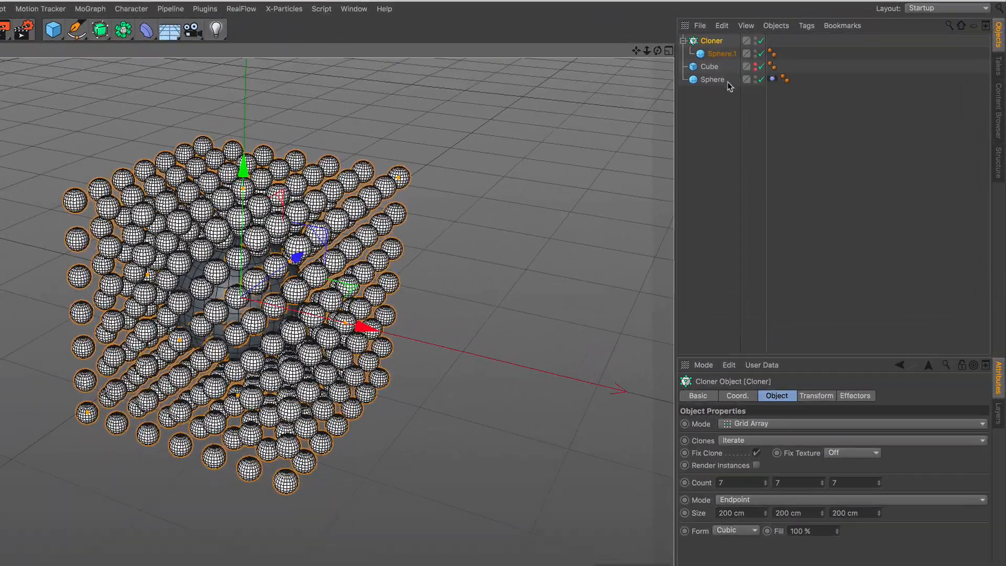
left_click(753, 64)
scroll(326, 178, "up", 3)
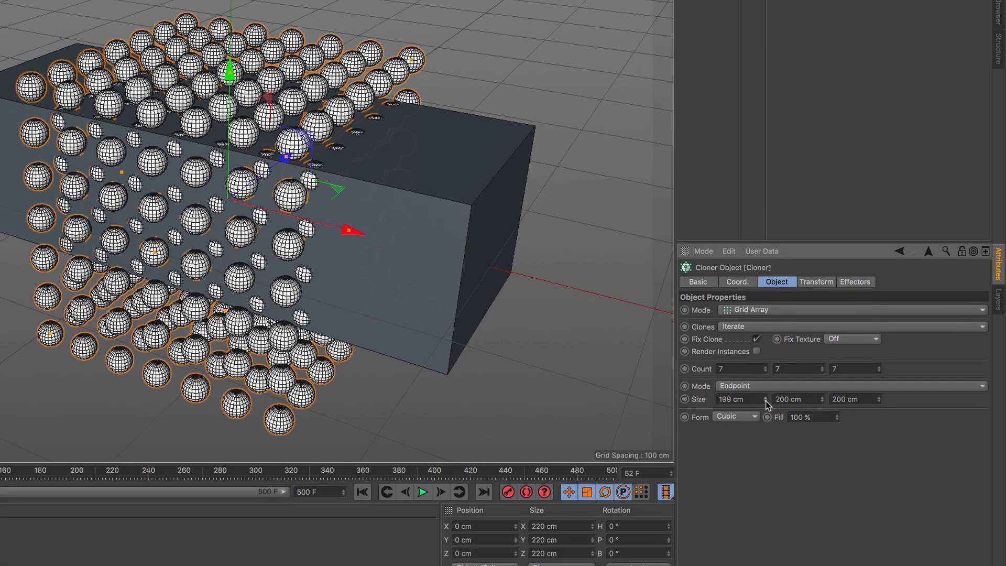
left_click_drag(765, 512, 770, 510)
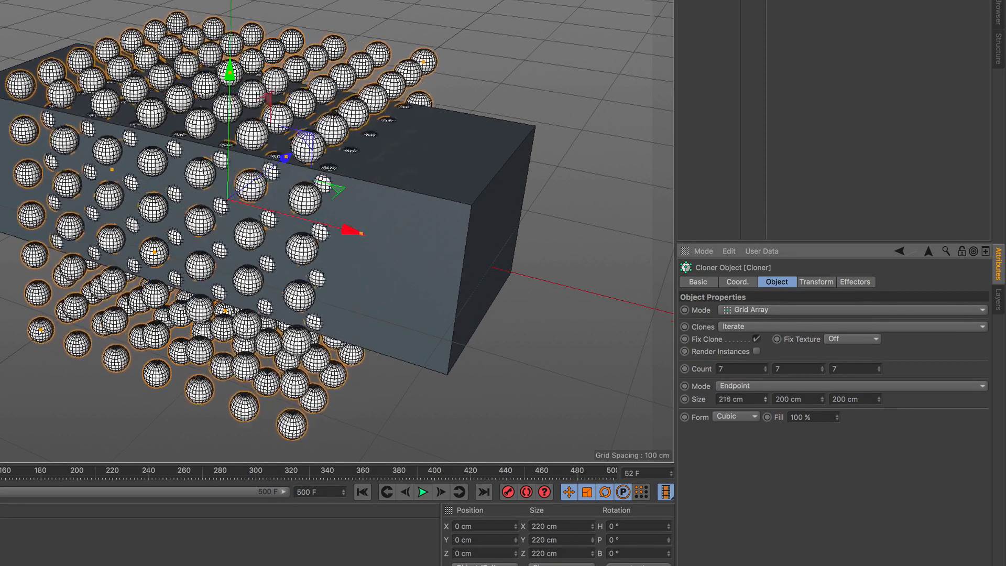
left_click_drag(770, 396, 880, 404)
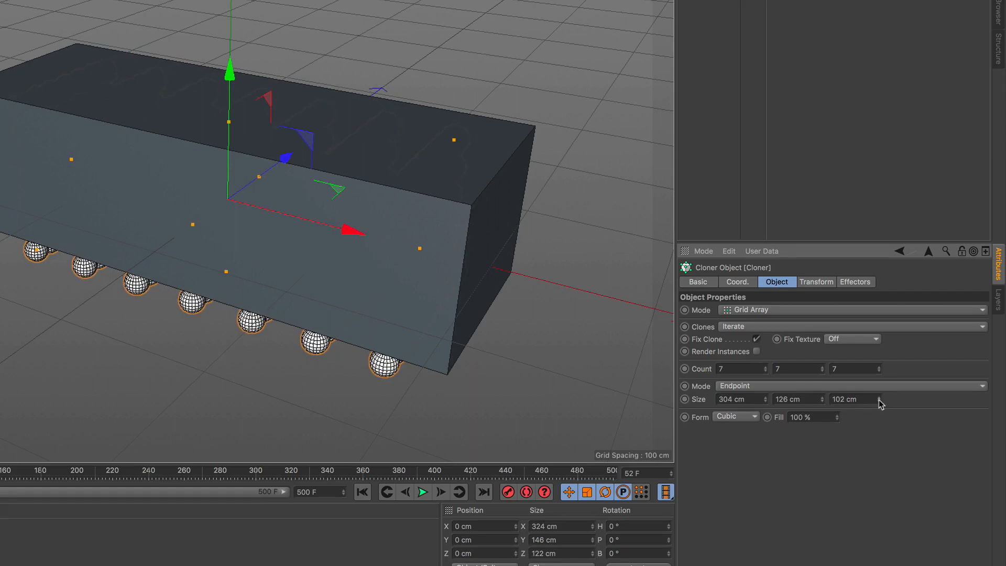
Step: Raise the Cloner about 14 cm along the Y axis and reduce its grid's Y size to about 67 cm
left_click_drag(267, 209, 251, 165, "alt")
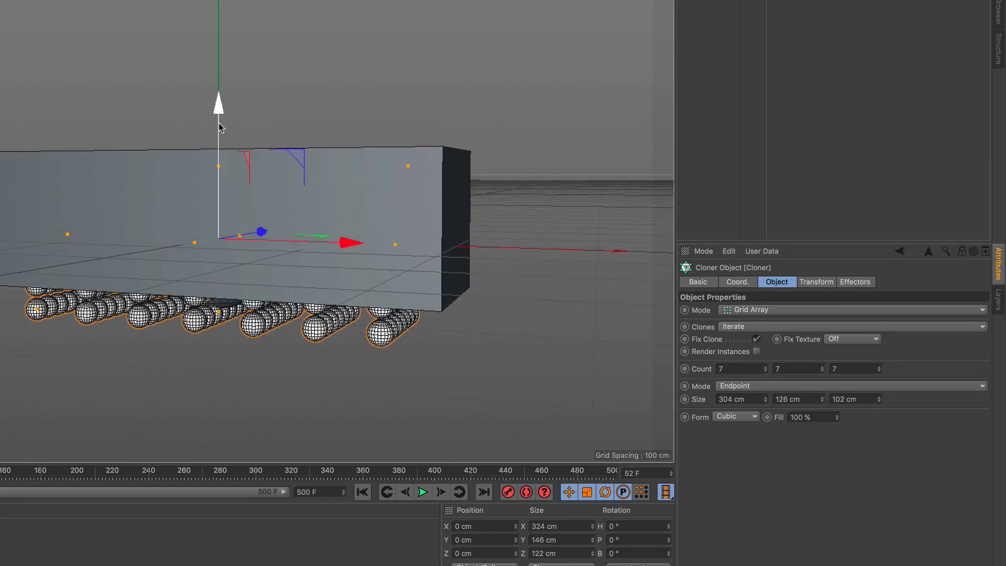
left_click_drag(220, 126, 225, 99)
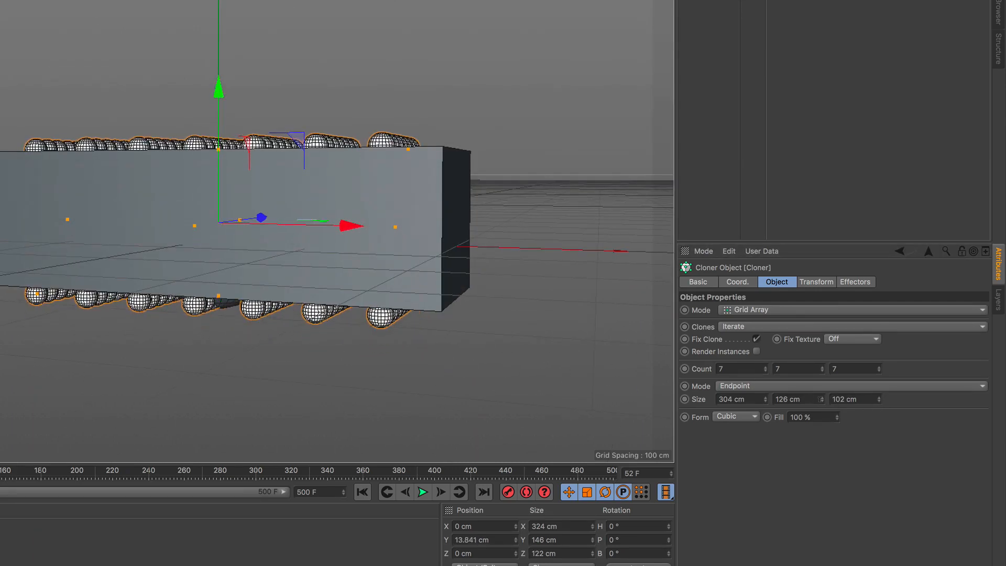
left_click_drag(823, 402, 823, 403)
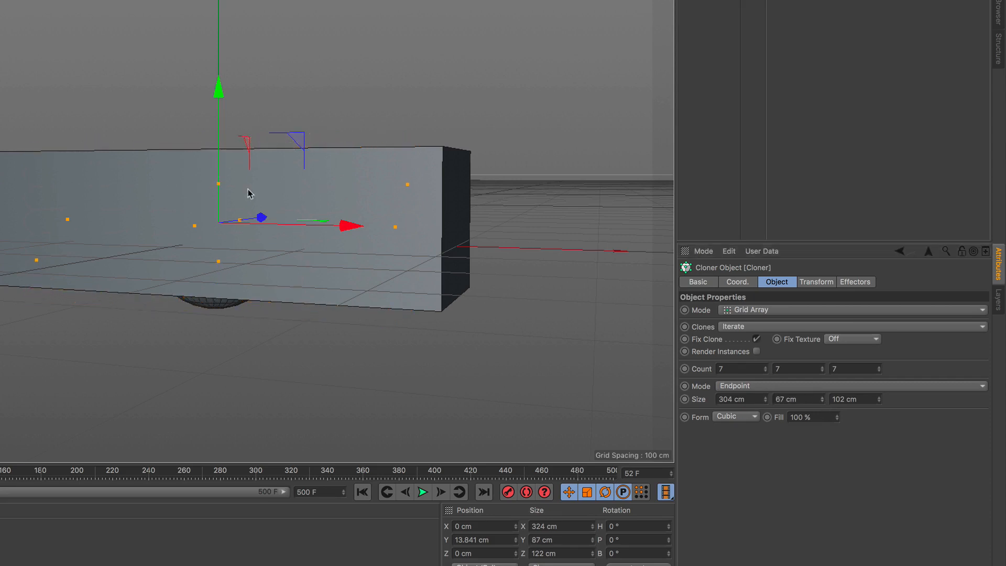
Step: Hide the cube in the editor again and add a Rigid Body tag to the small sphere inside the Cloner
left_click_drag(246, 191, 279, 168, "alt")
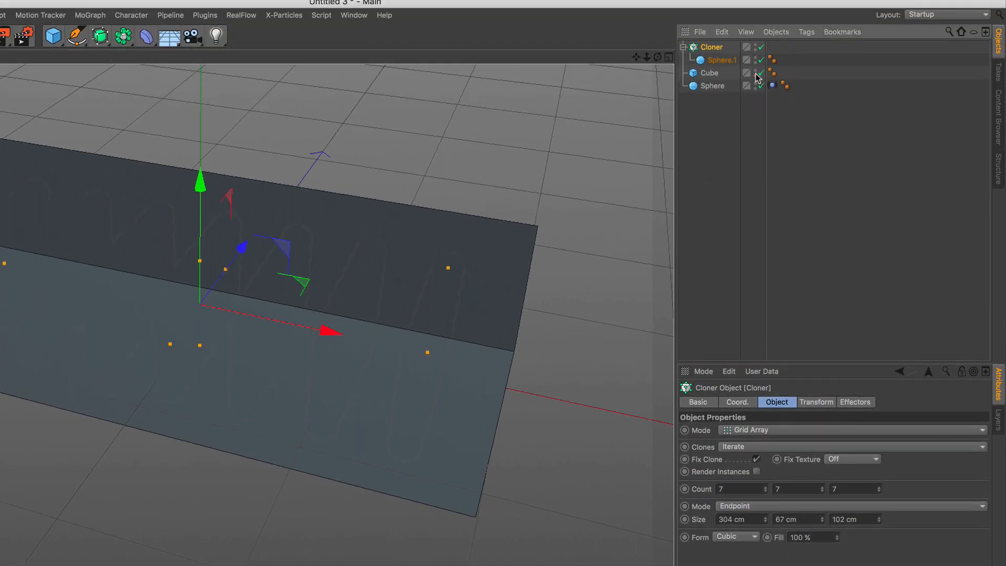
left_click(755, 70)
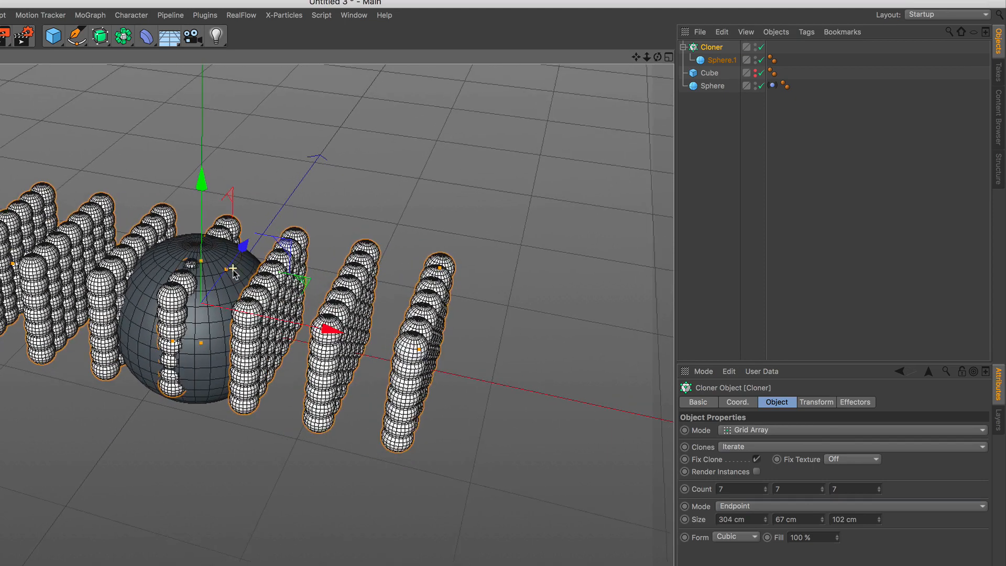
key("Down")
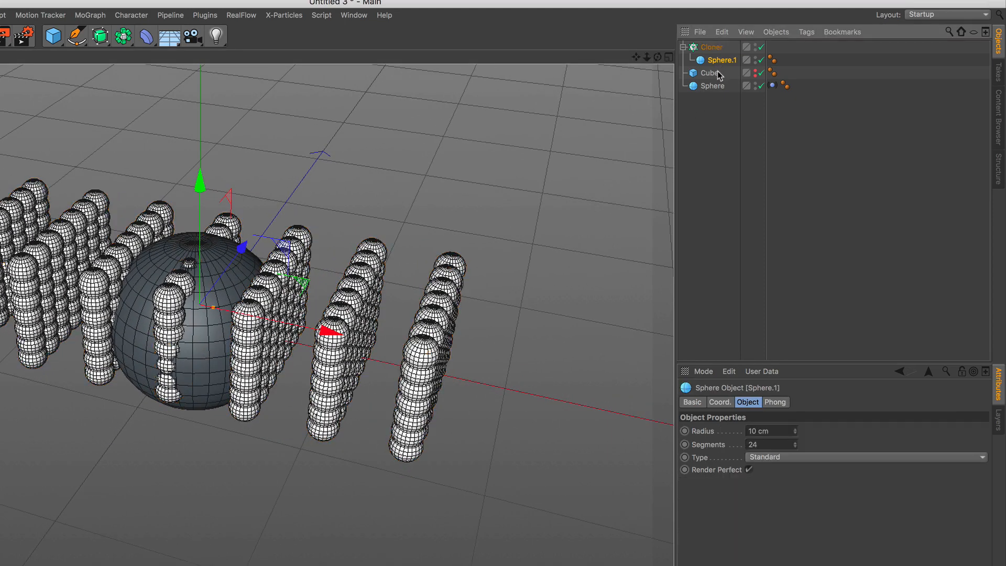
left_click(807, 32)
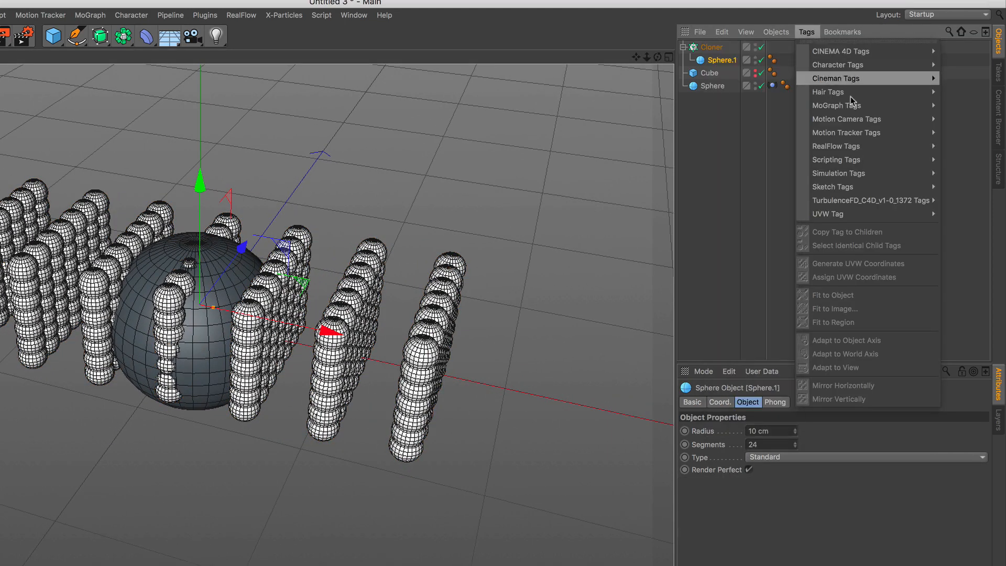
mouse_move(853, 163)
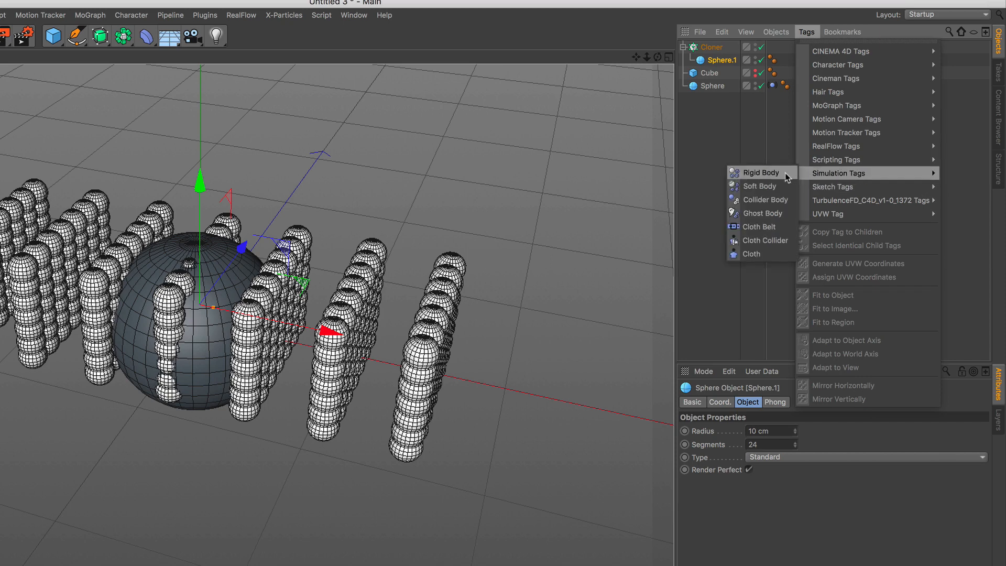
left_click(761, 173)
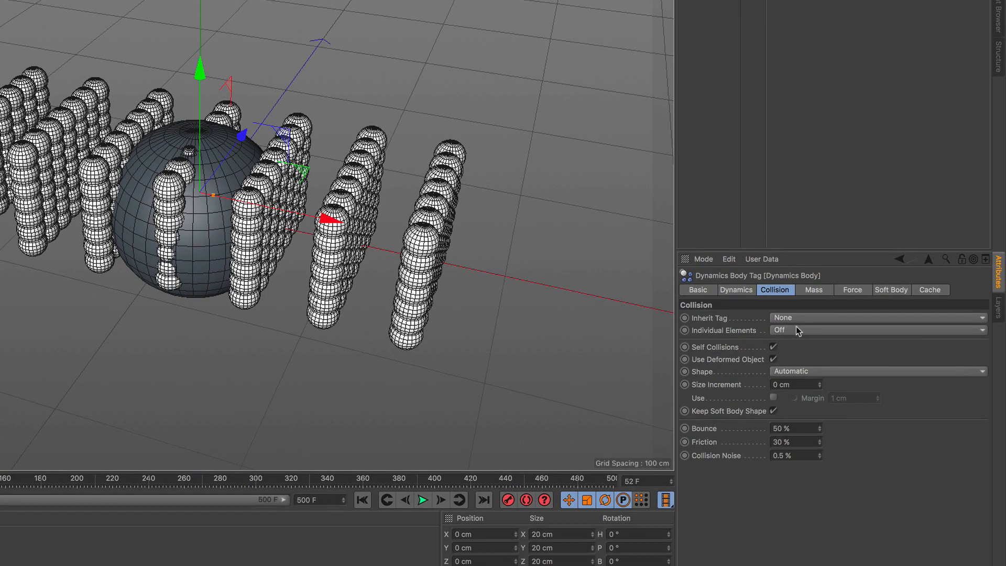
Step: In the Rigid Body tag's collision settings, set Inherit Tag to Apply Tag to Children and Individual Elements to All
left_click(802, 430)
left_click(807, 344)
left_click(804, 328)
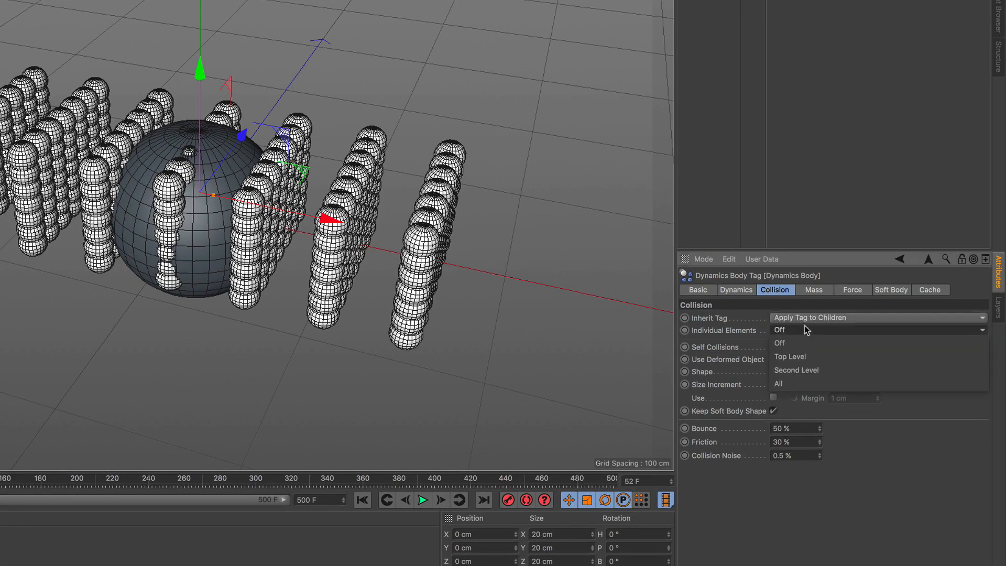
left_click(802, 376)
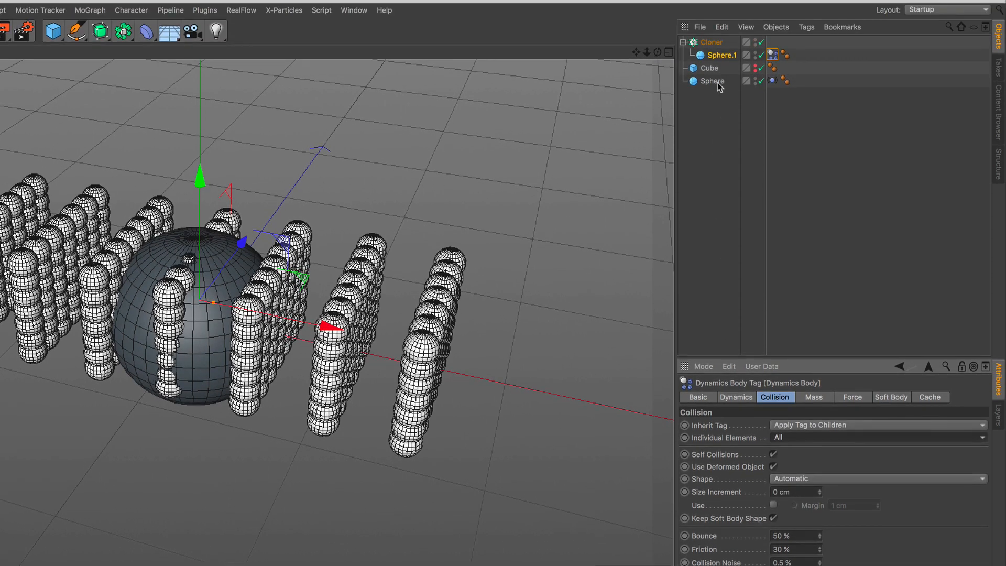
Step: Add a Collider Body tag to the cube and another to the large sphere
left_click(713, 68)
left_click(806, 28)
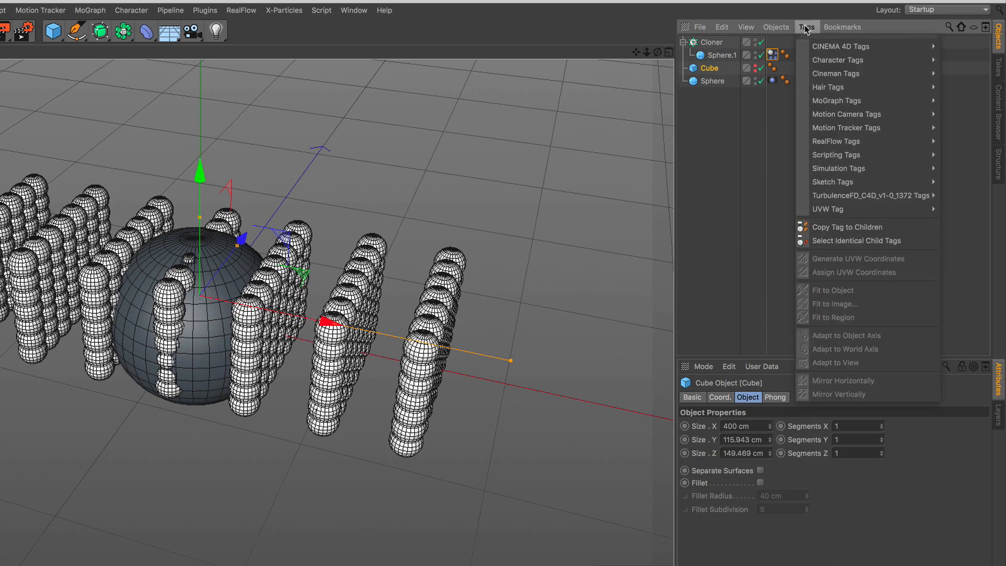
mouse_move(844, 167)
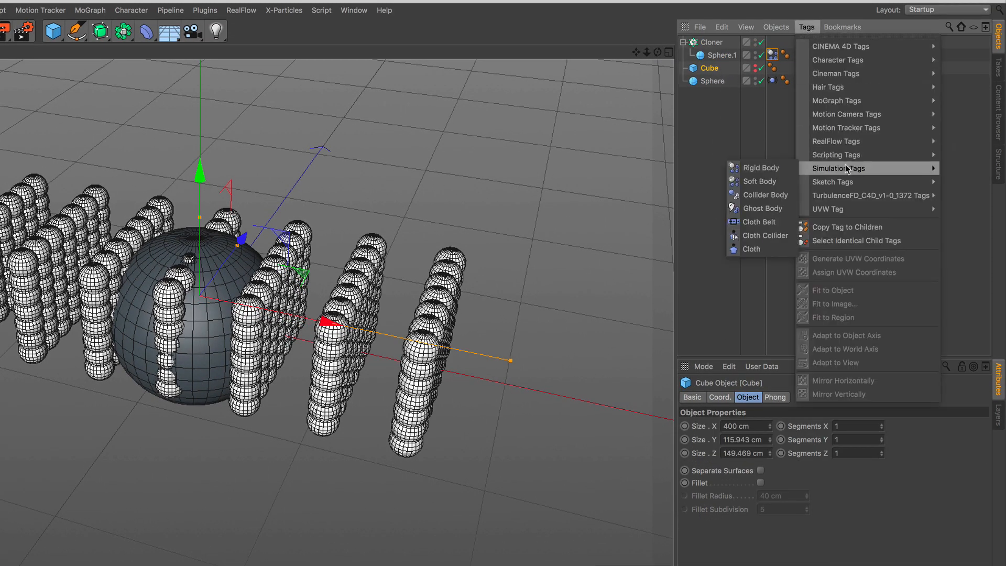
left_click(780, 194)
left_click(718, 85)
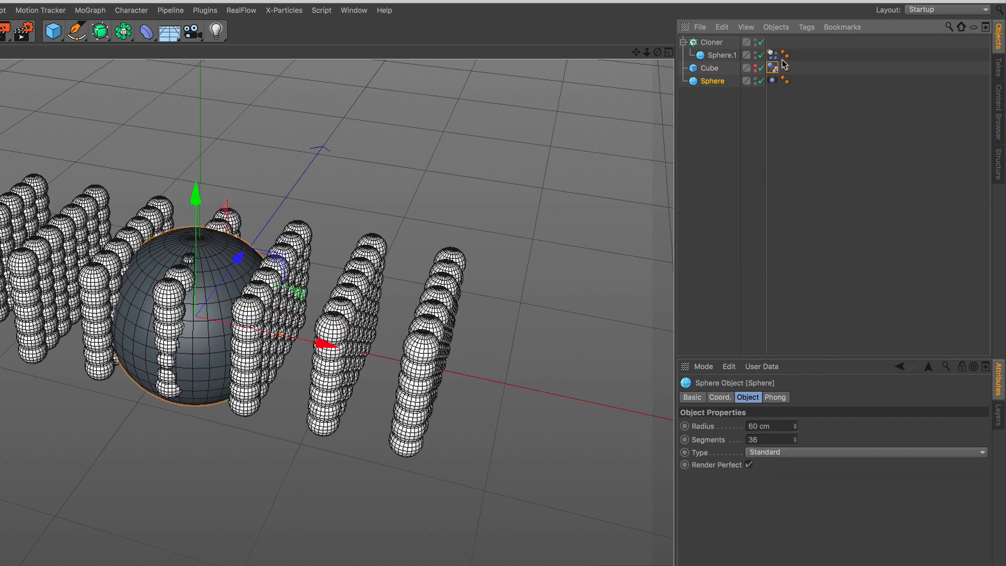
left_click(808, 28)
mouse_move(870, 176)
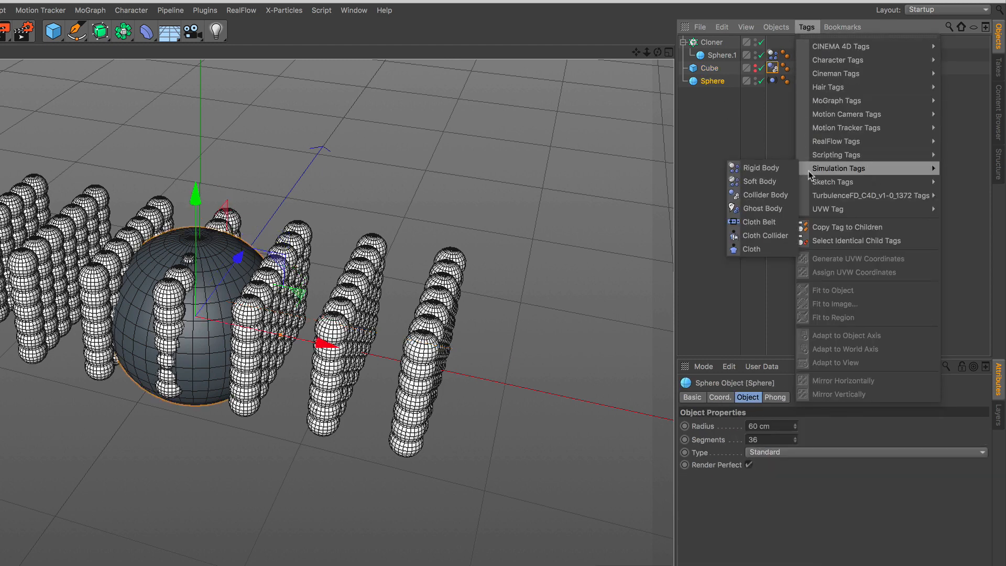
left_click(773, 195)
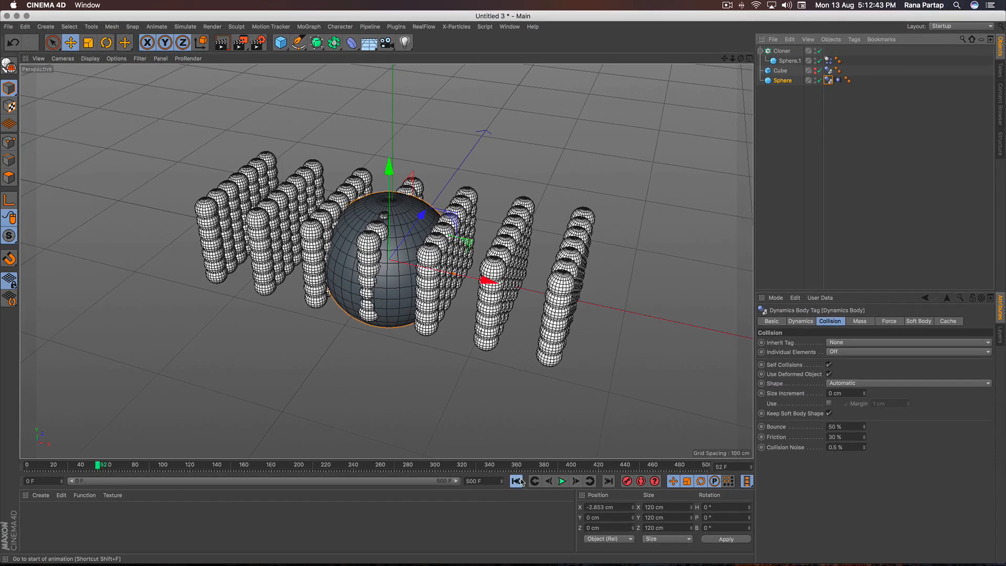
Step: Play the dynamics simulation to check the collisions, and return to the first frame
left_click(423, 565)
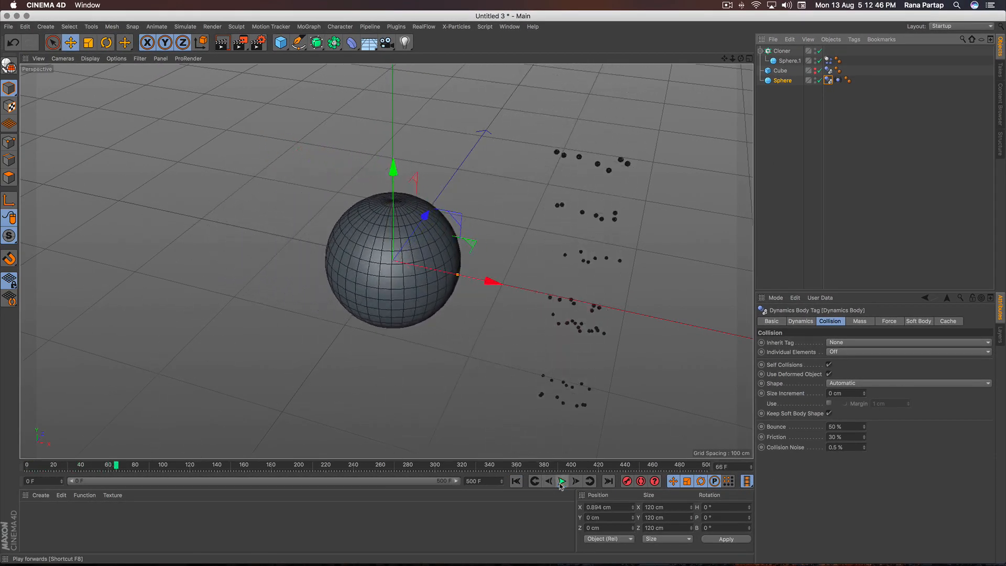
left_click(561, 481)
left_click(516, 481)
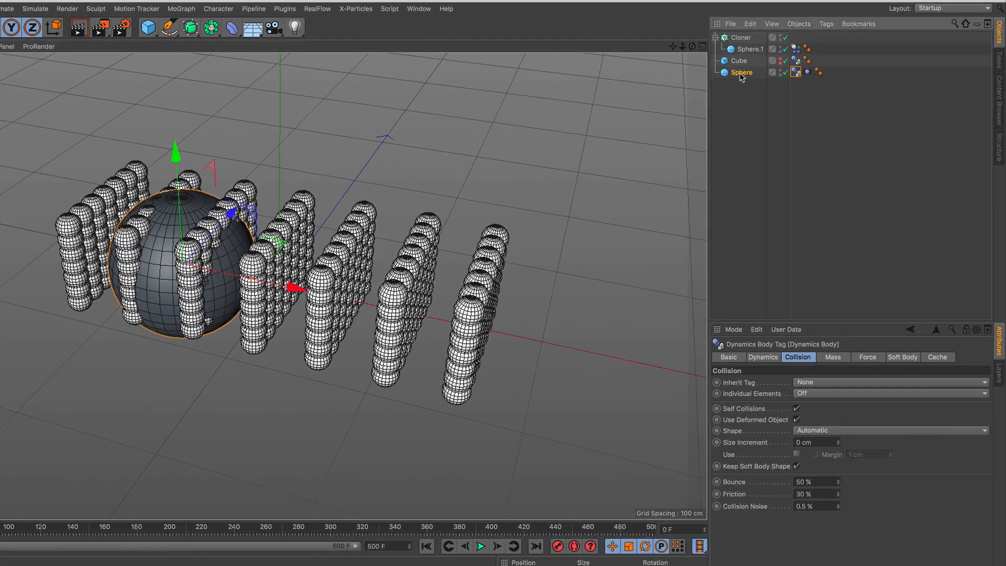
Step: Set the large sphere's radius to 50 cm and change the cube's collision shape to Static Mesh
left_click(783, 80)
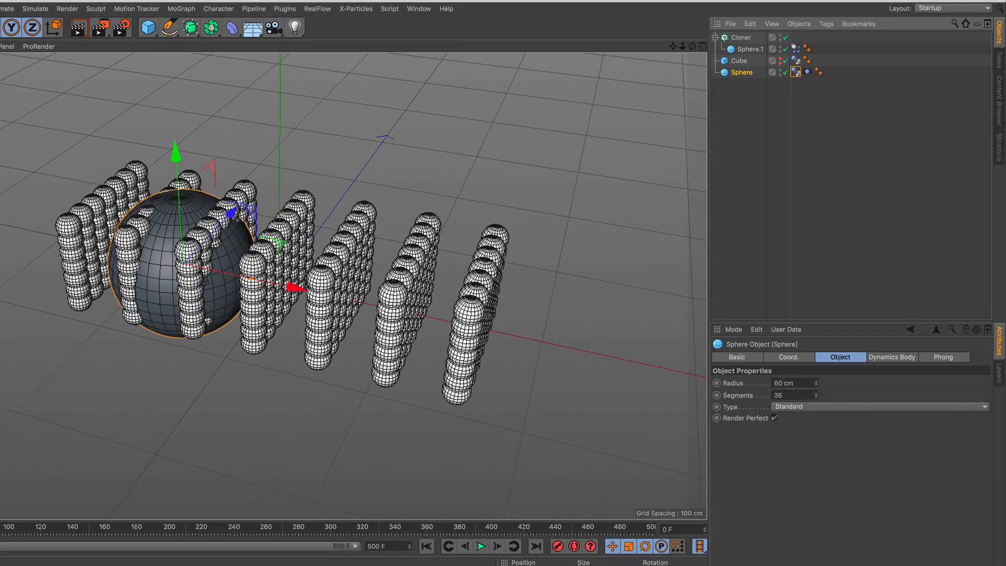
left_click_drag(778, 382, 740, 438)
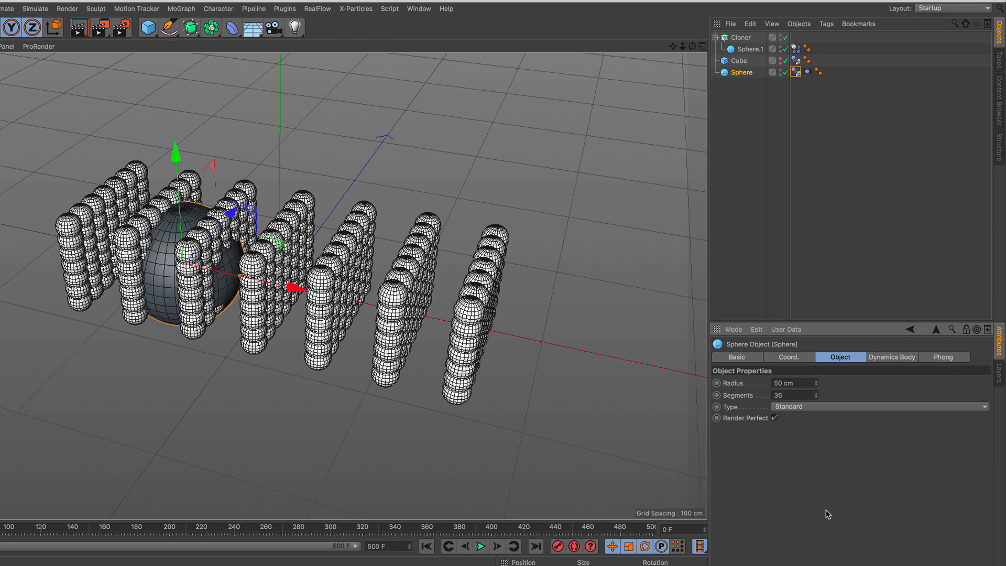
left_click(745, 61)
left_click(795, 61)
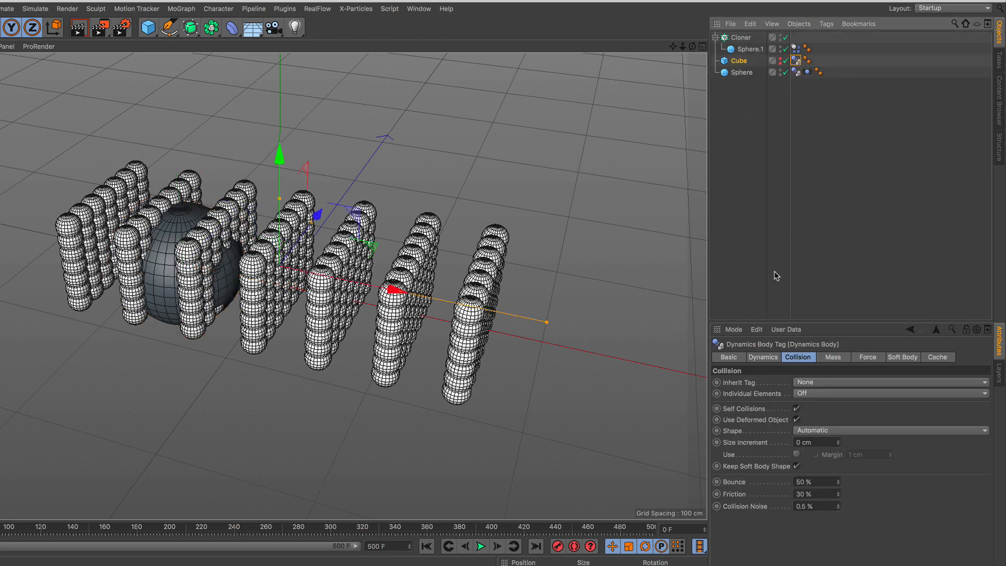
left_click(854, 431)
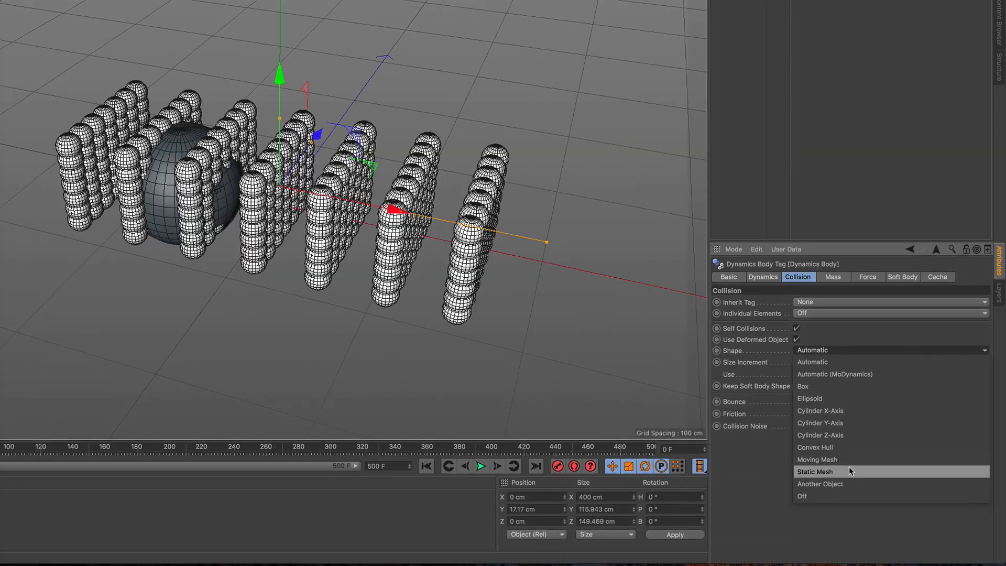
left_click(820, 500)
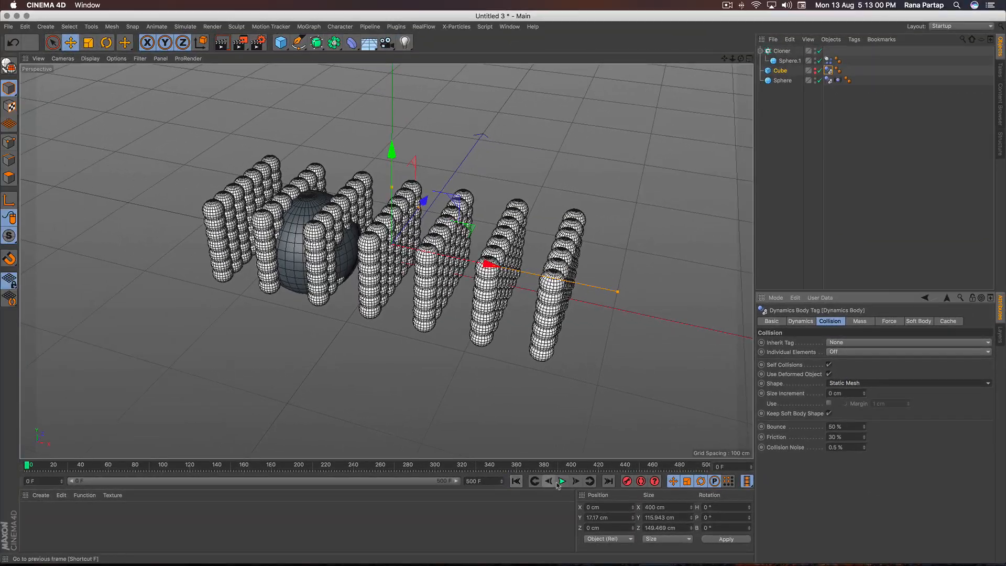
Step: Play the simulation and examine from several angles how the large sphere moves through the clones, stopping playback at the end
left_click(560, 482)
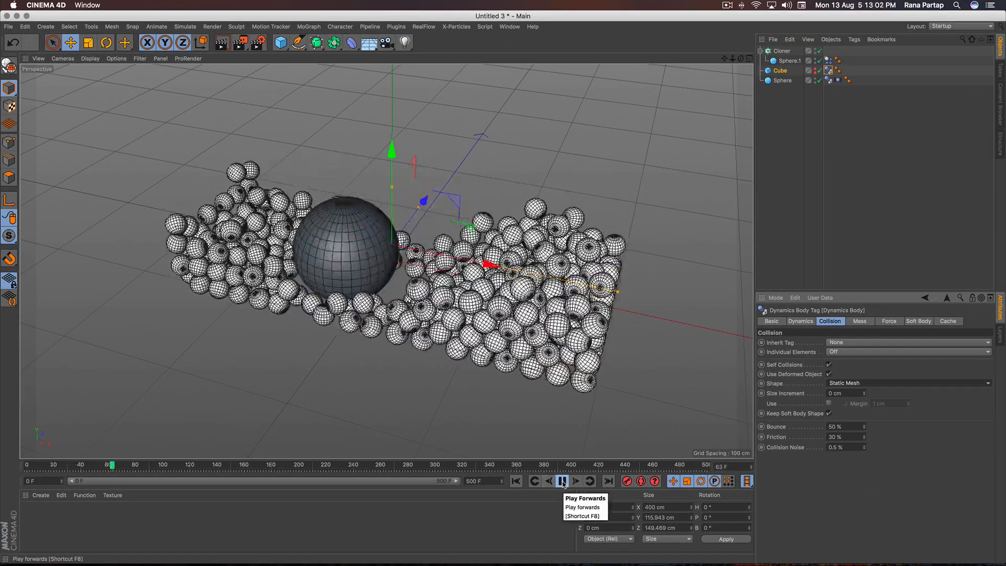
left_click(789, 226)
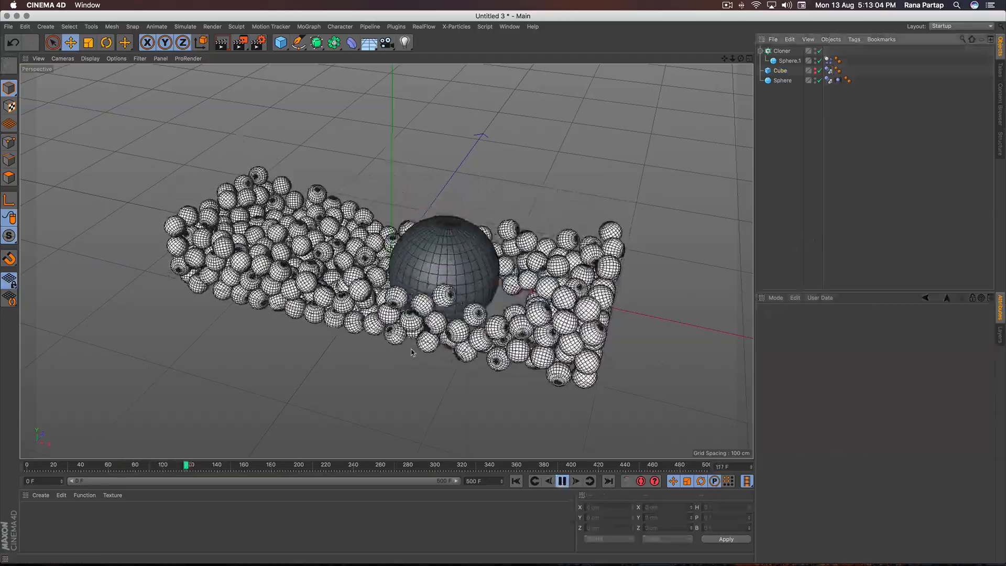
left_click_drag(524, 246, 665, 226, "alt")
scroll(363, 322, "up", 2)
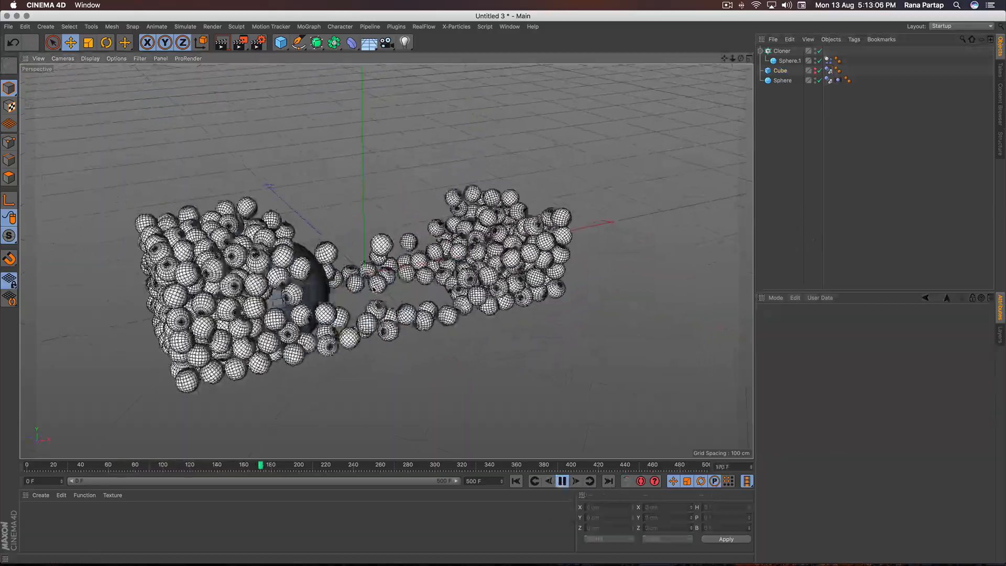
middle_click_drag(363, 322, 410, 304, "alt")
scroll(410, 305, "up", 3)
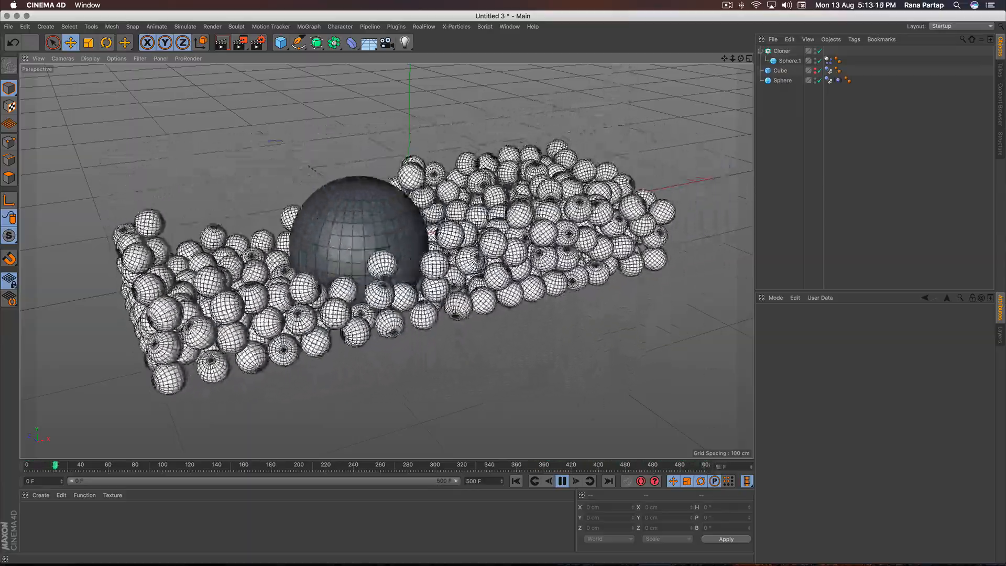
left_click(562, 481)
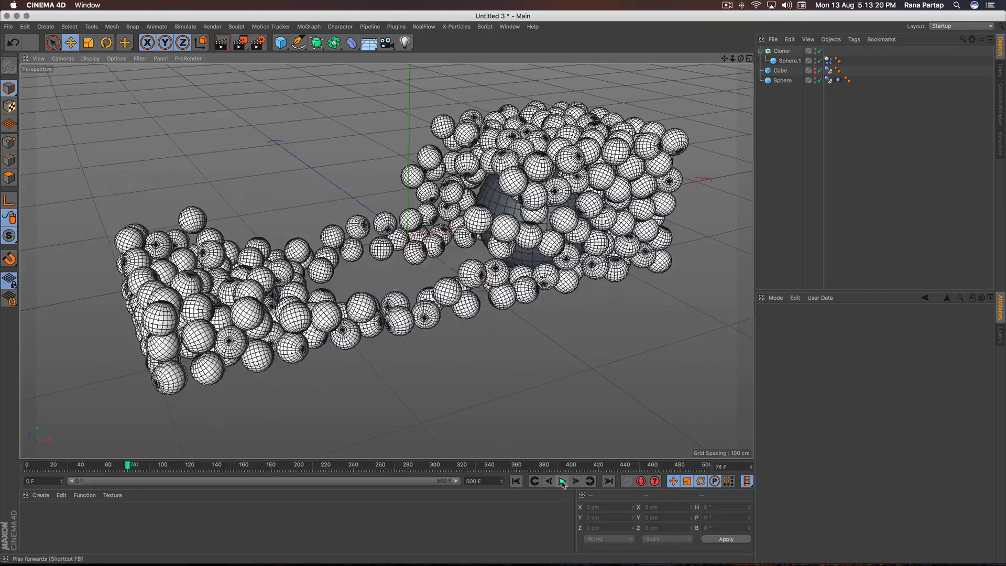
Step: Create a new material and load a Gradient shader as the texture of its Color channel
left_click(41, 495)
mouse_move(63, 415)
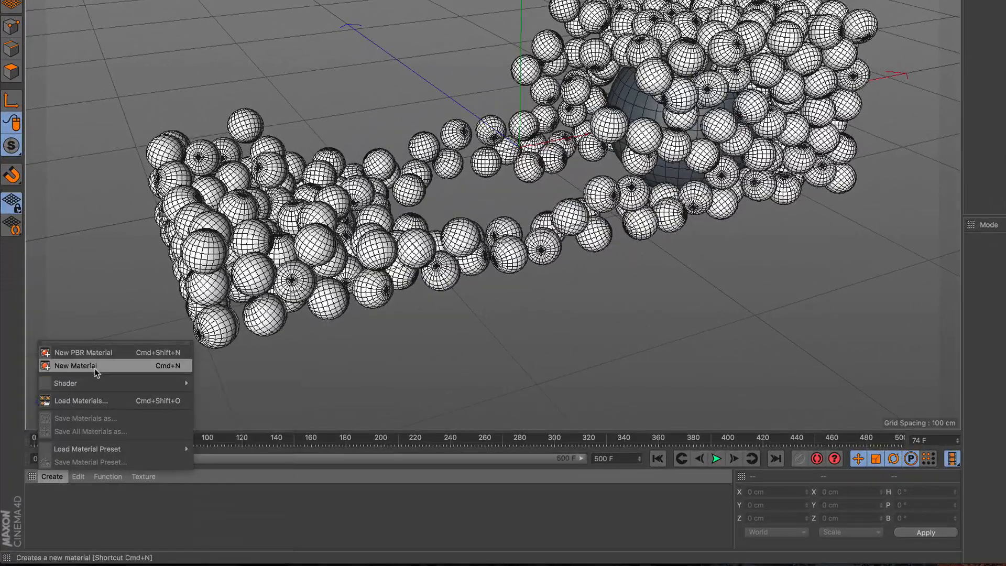
left_click(94, 368)
double_click(42, 498)
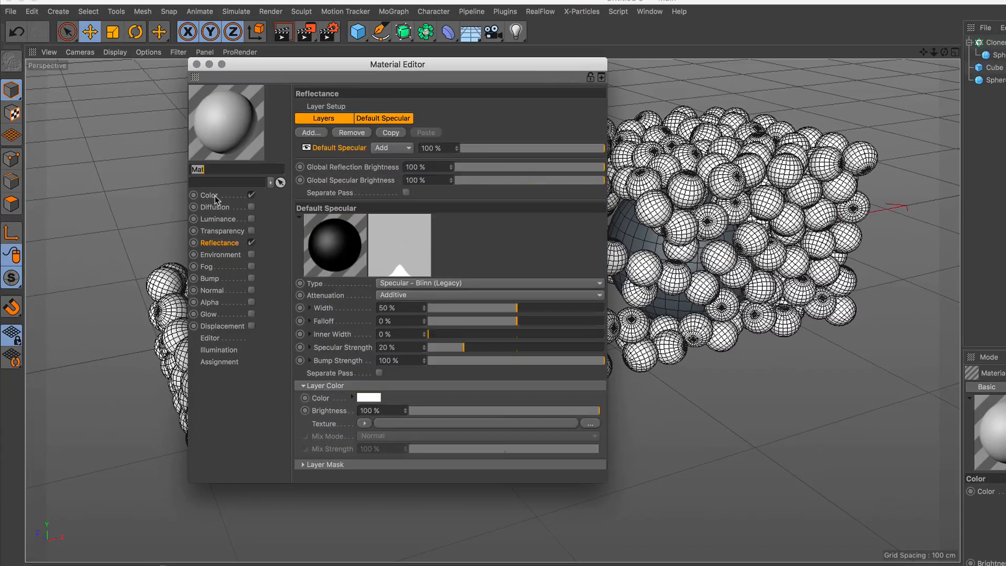
left_click(215, 66)
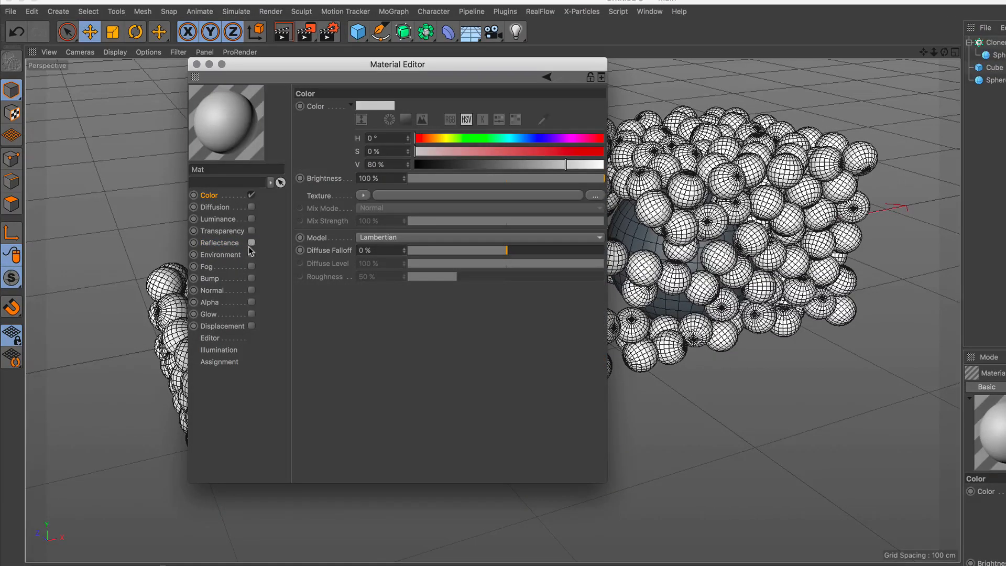
left_click(362, 196)
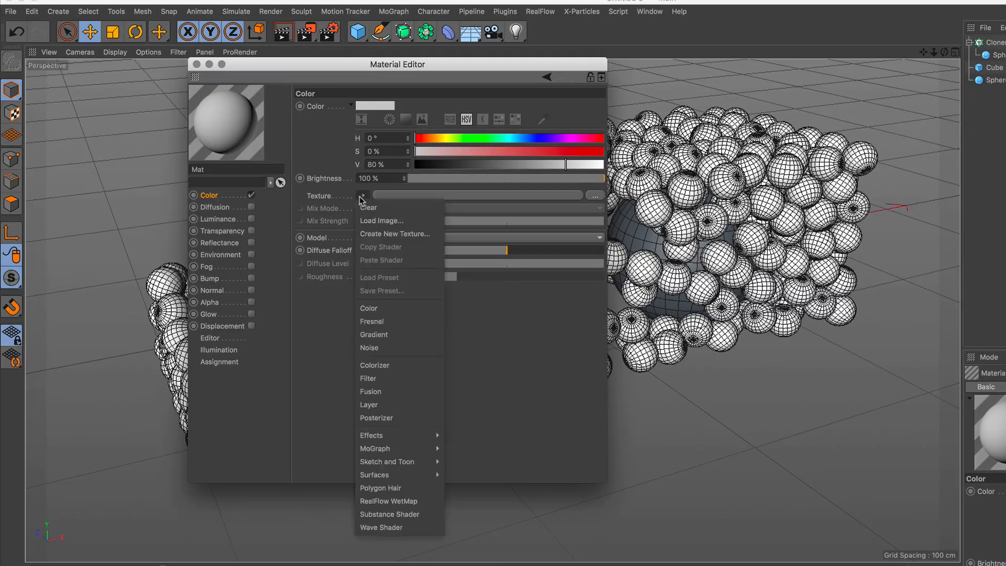
left_click(398, 334)
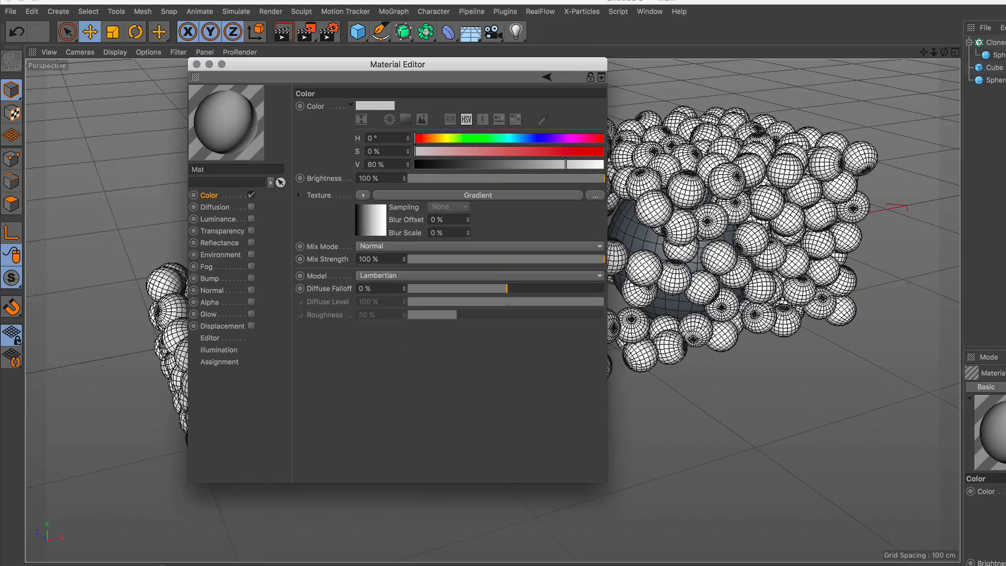
Step: Open the material's gradient shader settings and load a blue gradient preset
left_click(401, 197)
left_click(341, 196)
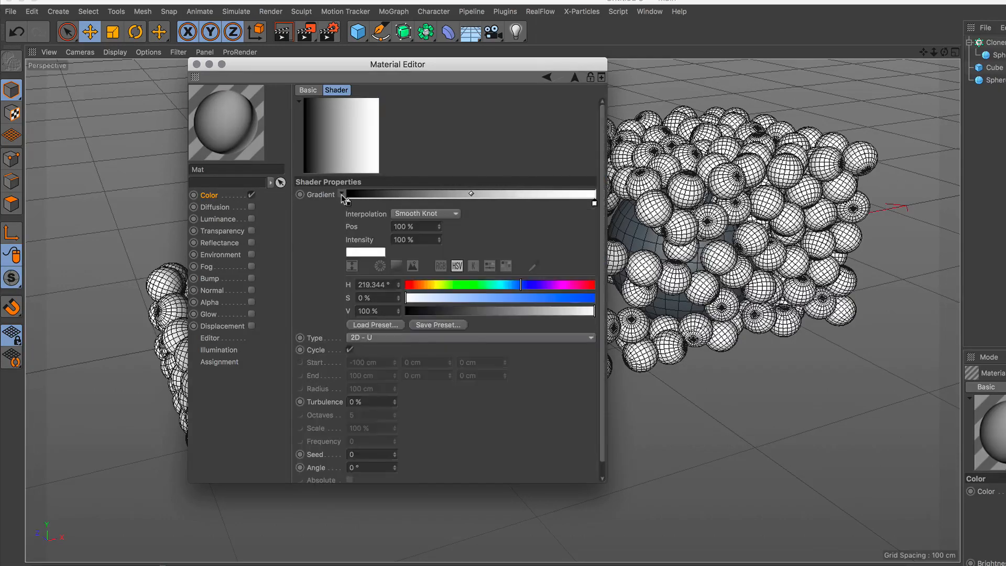
left_click(375, 325)
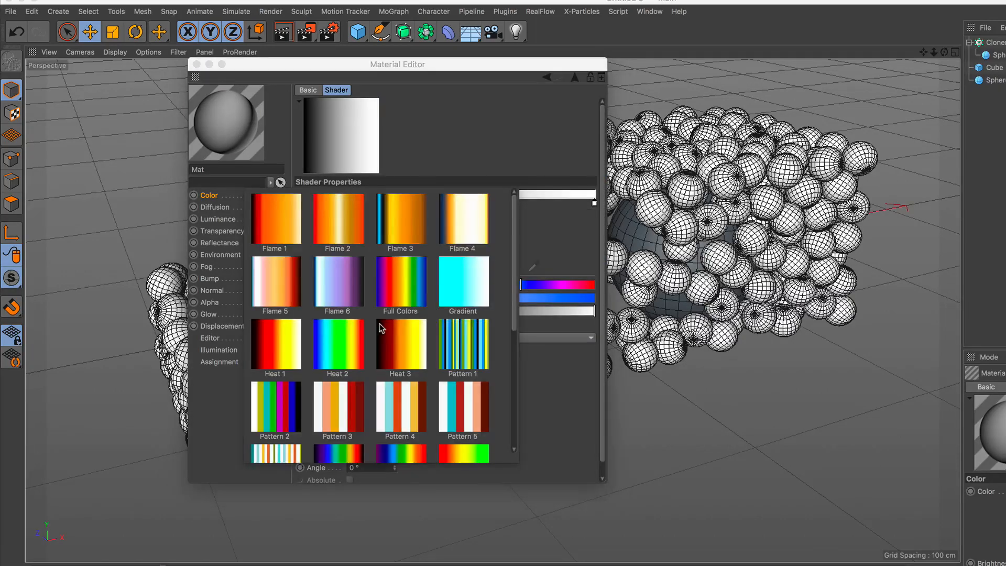
scroll(402, 335, "down", 5)
left_click(446, 362)
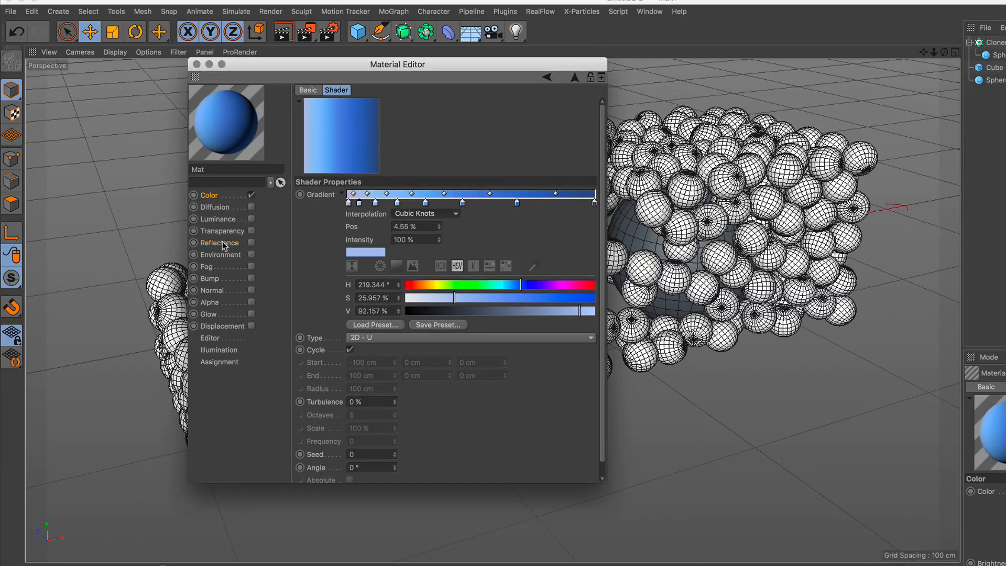
Step: Enable Reflectance on the blue material and add a Reflection (Legacy) layer
left_click(220, 243)
left_click(252, 243)
left_click(320, 134)
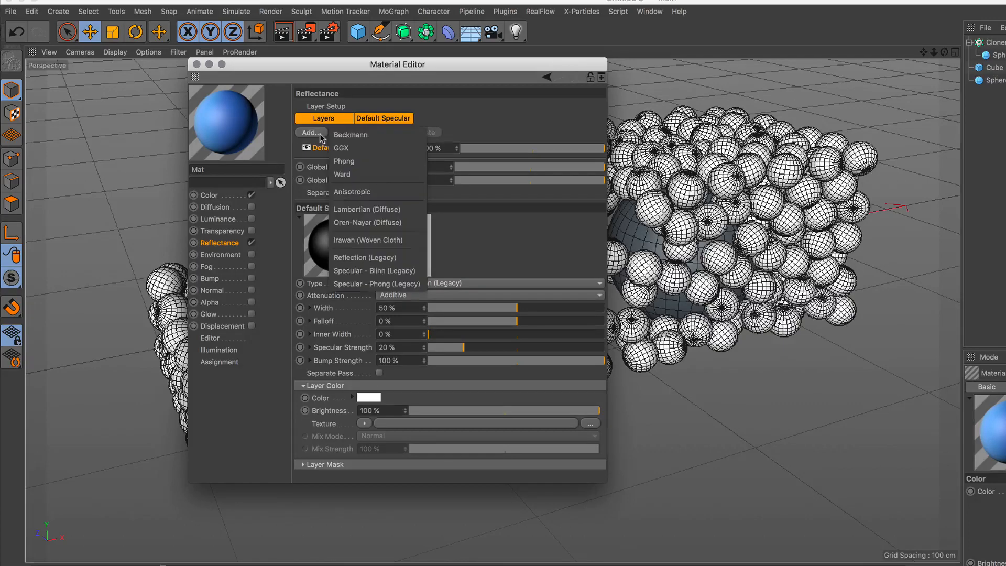
left_click(373, 258)
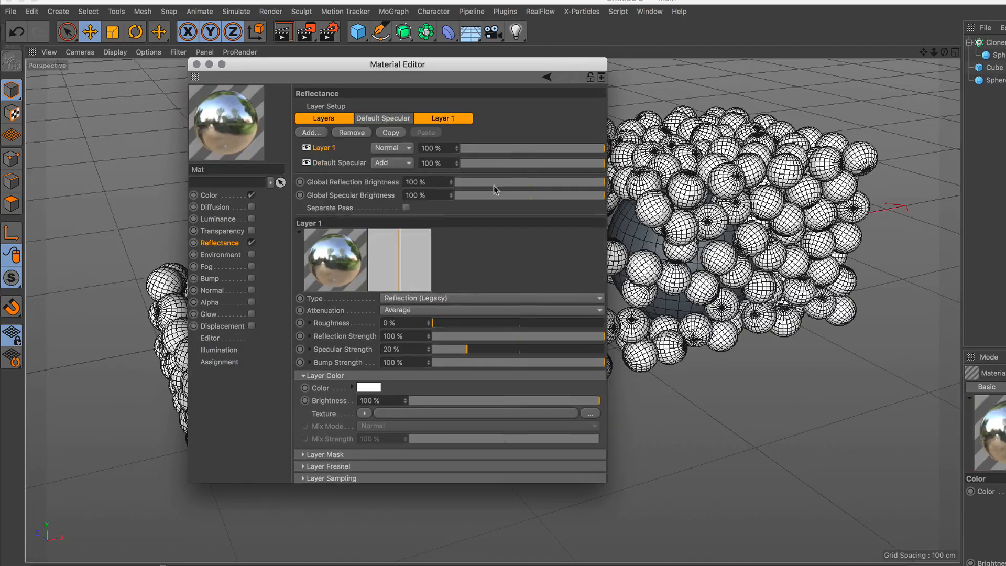
Step: Set the reflection layer to 58% opacity, 57% reflection strength, 57% bump strength and 63% brightness, and apply the material to the cloned sphere
left_click(544, 148)
left_click(530, 336)
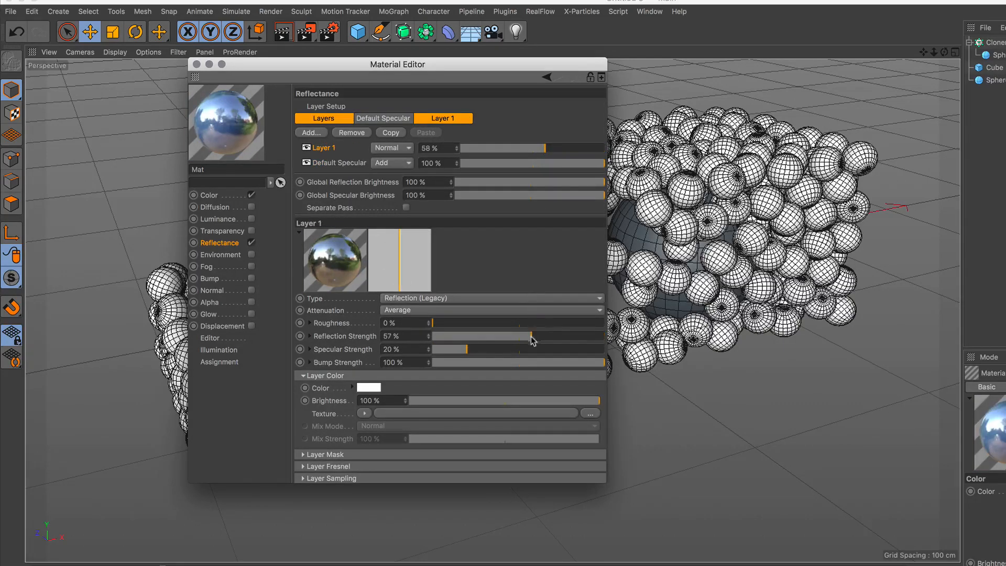
left_click(531, 362)
left_click(524, 400)
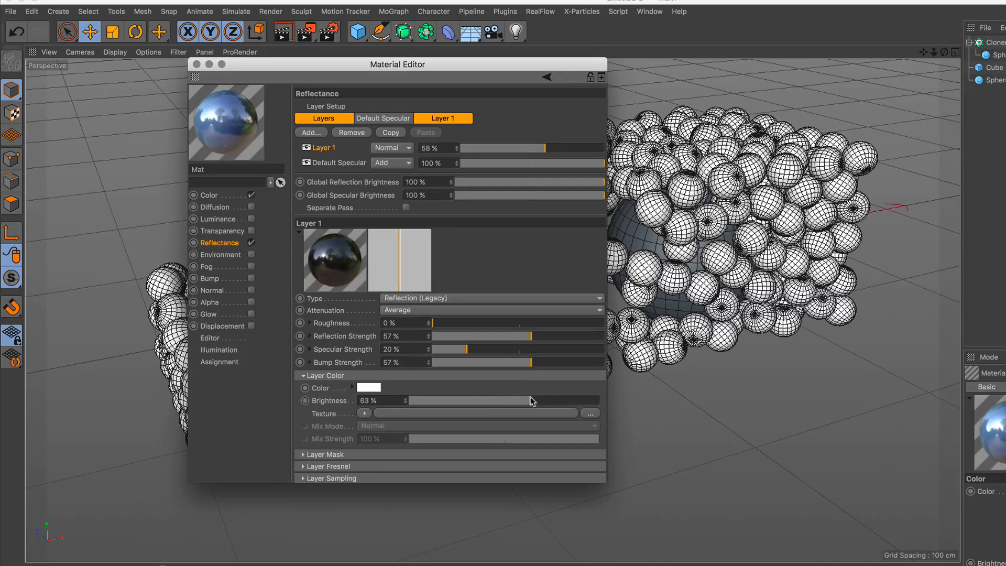
left_click(196, 64)
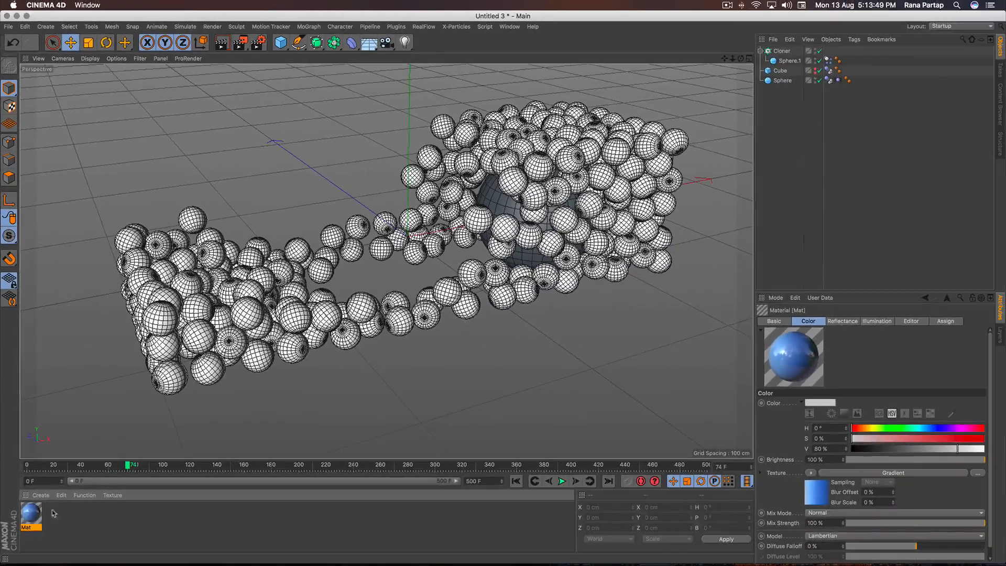
left_click_drag(53, 512, 782, 64)
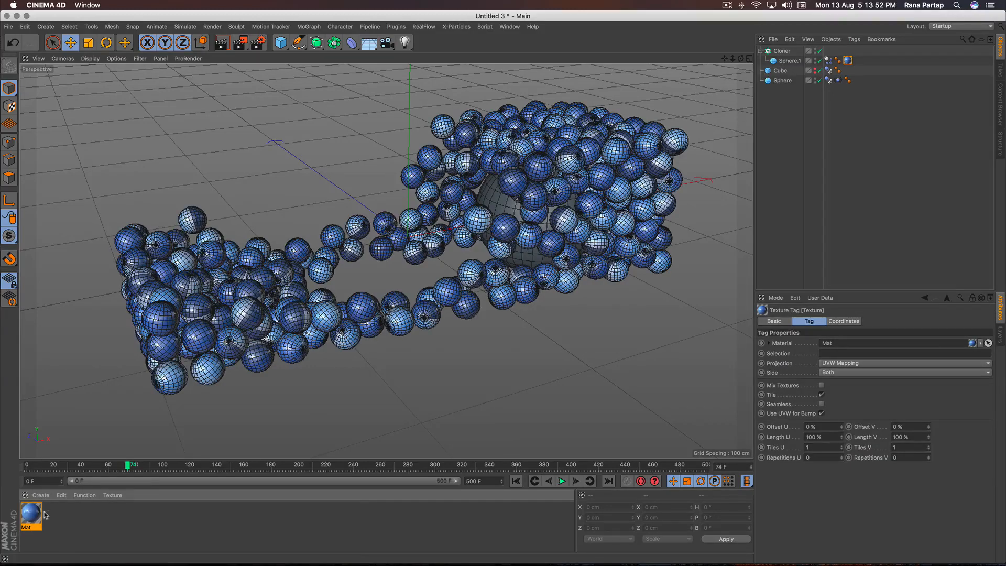
Step: Create a second material with only the white Luminance channel enabled and apply it to the large sphere
left_click(42, 496)
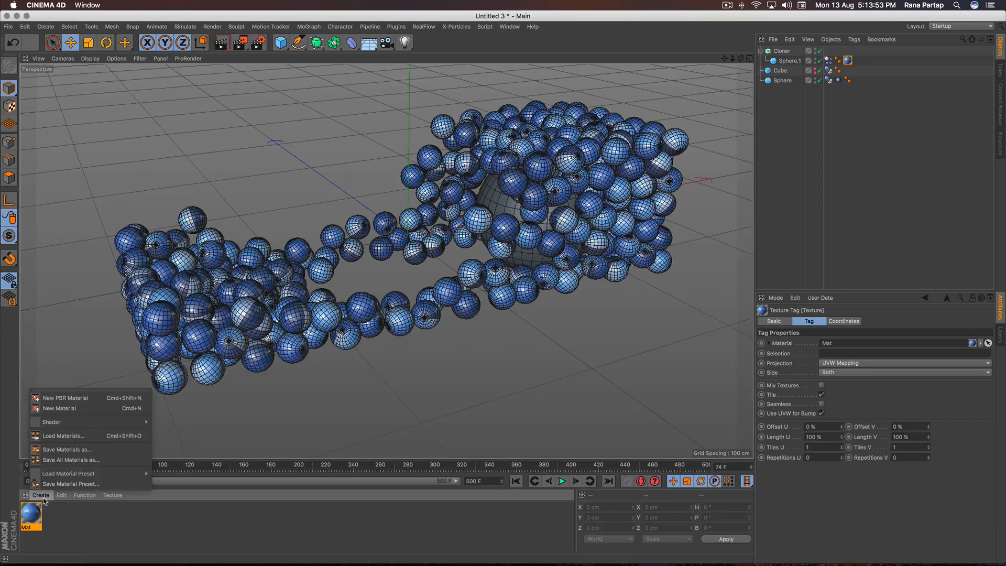
left_click(86, 408)
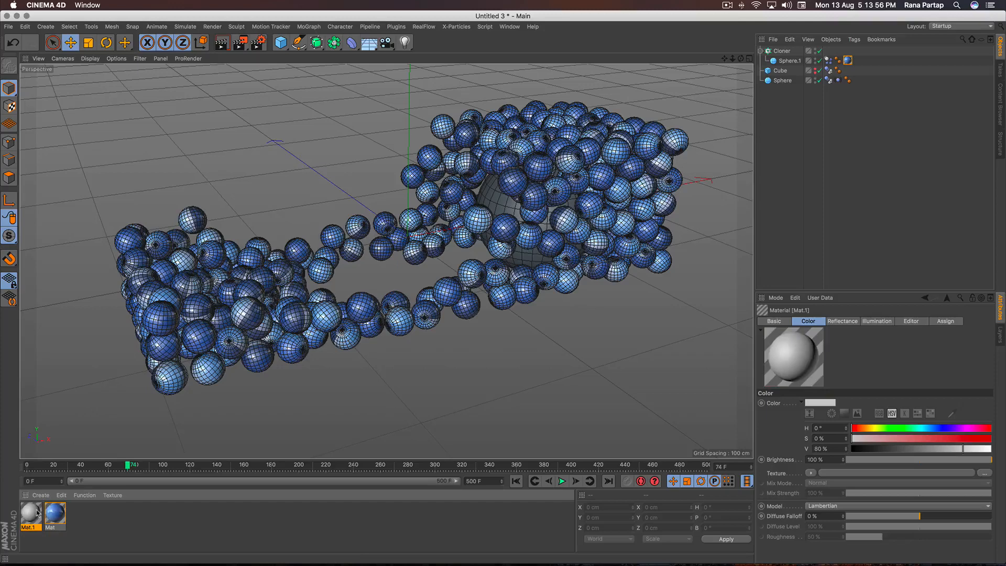
double_click(36, 513)
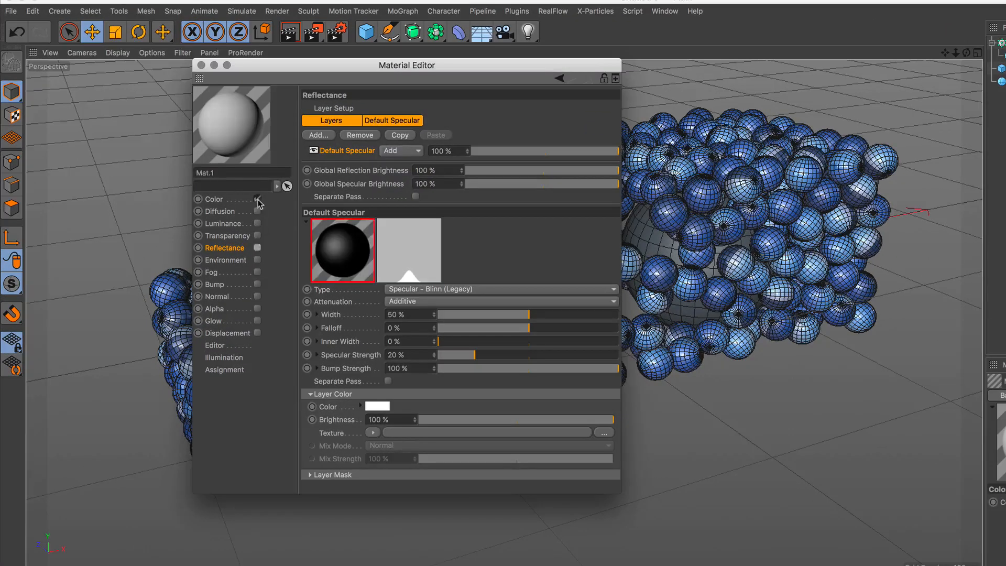
left_click(257, 199)
left_click(246, 224)
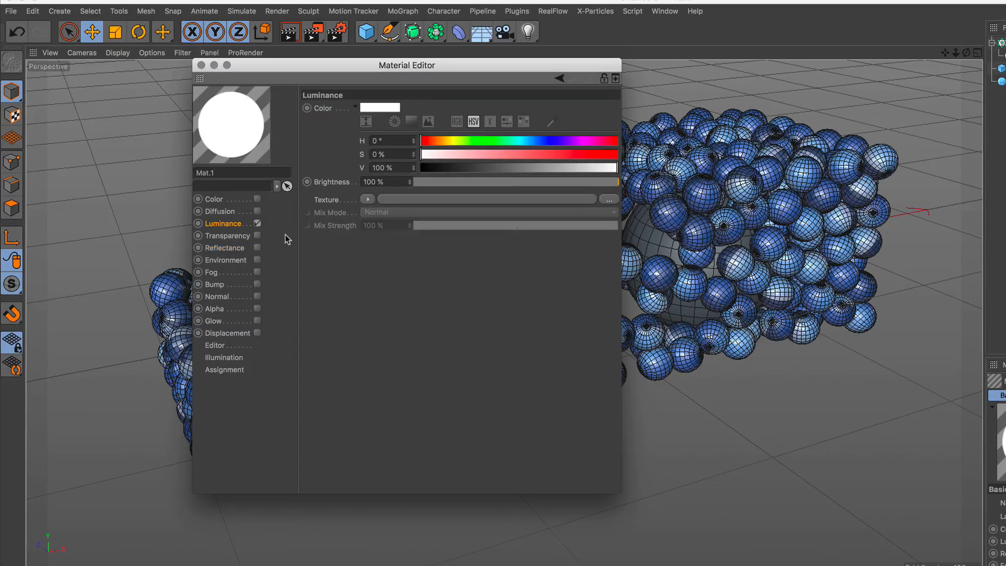
left_click(201, 67)
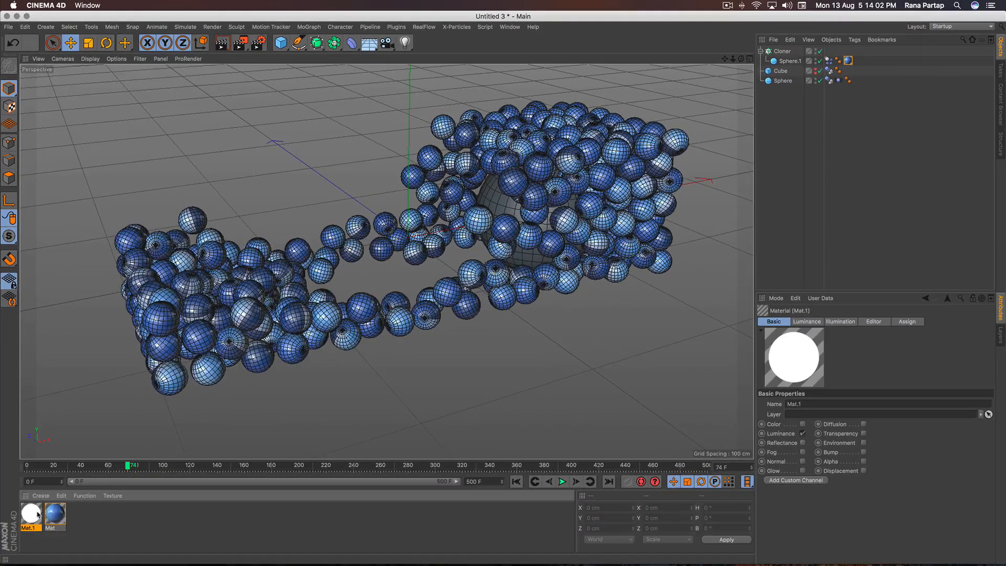
left_click_drag(31, 513, 785, 81)
Step: Make the hidden cube visible in the viewport and use Gouraud Shading (Lines) as the display mode
left_click(780, 72)
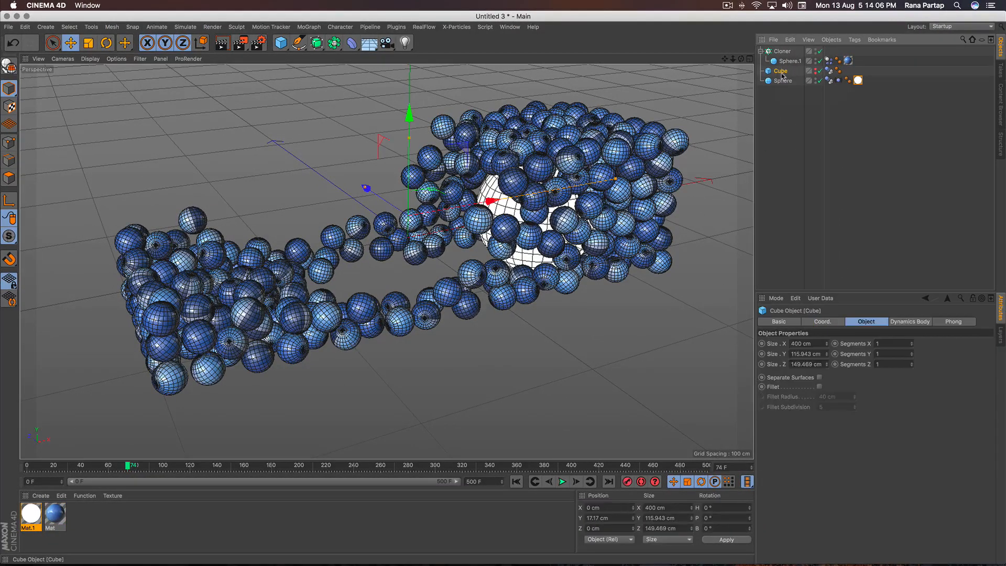
left_click(815, 69)
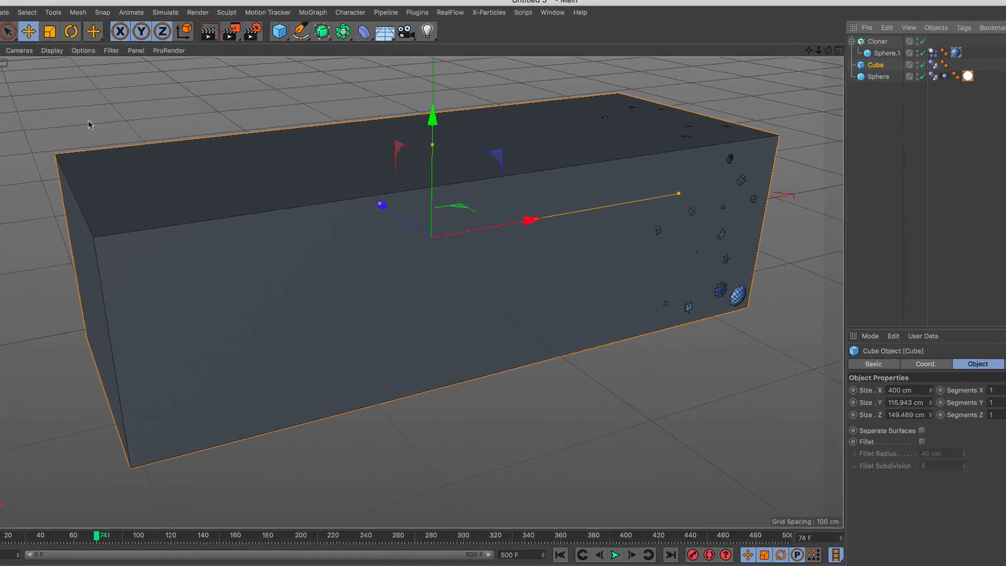
left_click(56, 52)
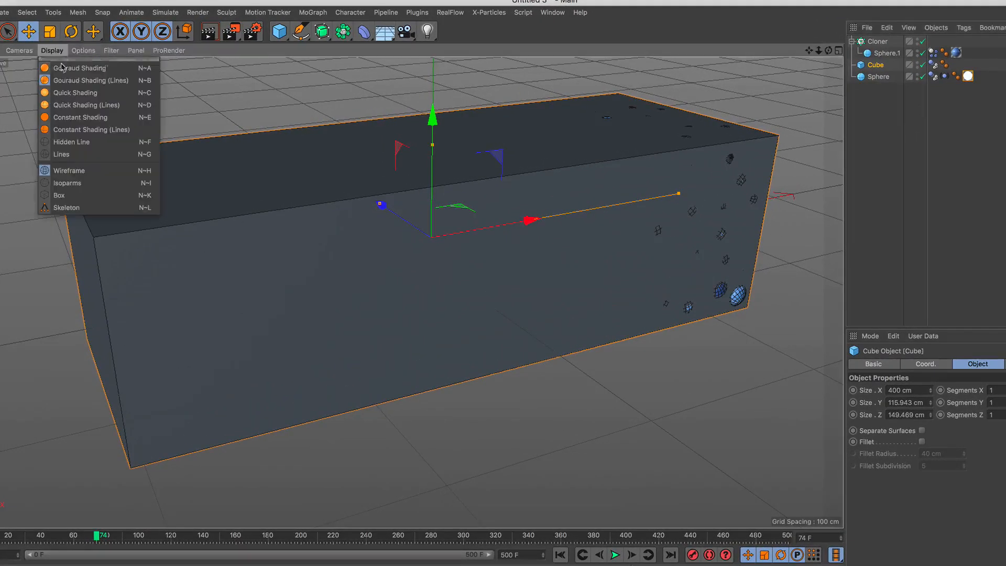
left_click(117, 86)
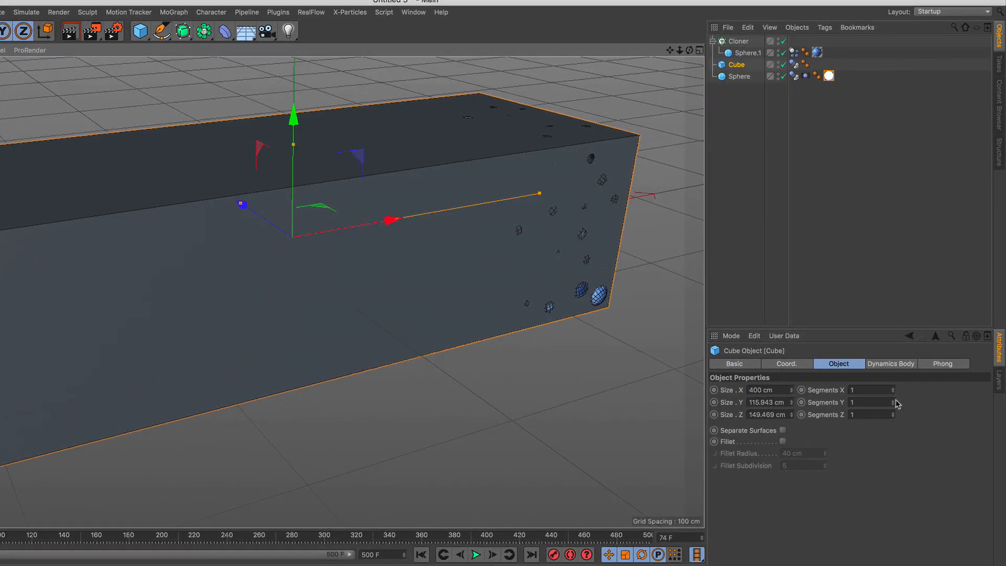
Step: Set the cube's segments to 7 in X, 4 in Y and 3 in Z
left_click(893, 400)
left_click(893, 400)
left_click(893, 400)
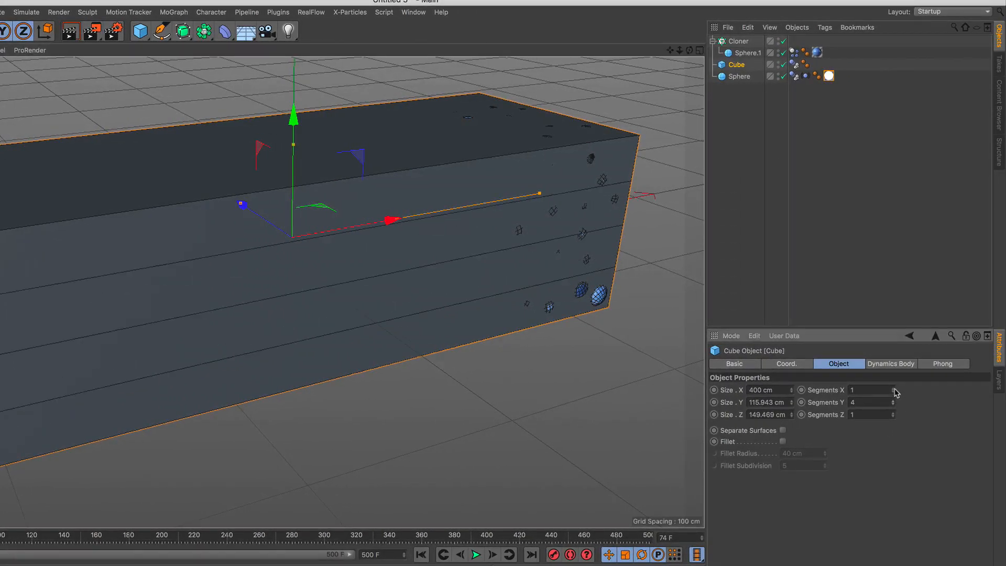
left_click(893, 388)
left_click(893, 388)
left_click(893, 388)
left_click(893, 388)
left_click(893, 388)
left_click(894, 388)
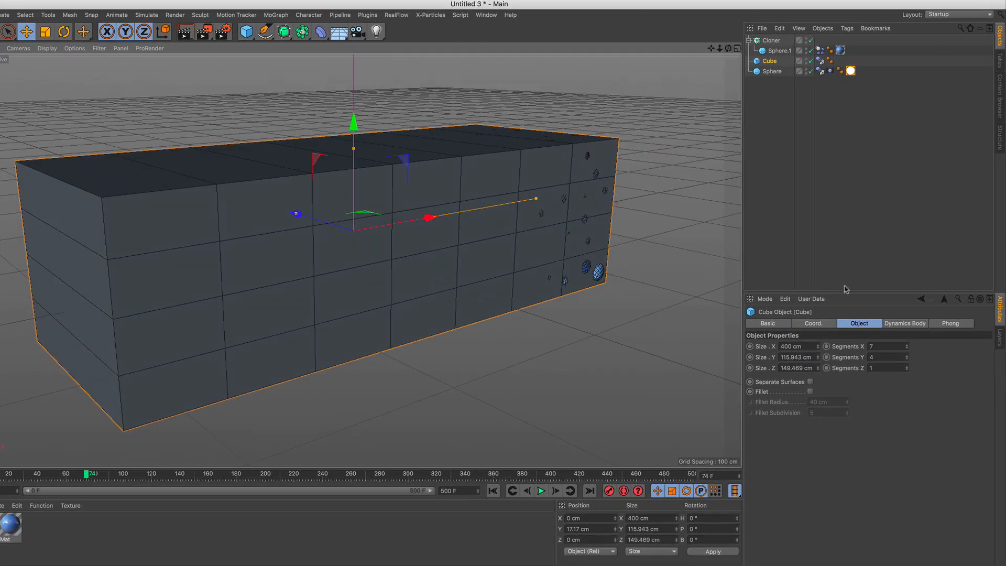
left_click(907, 367)
left_click(908, 367)
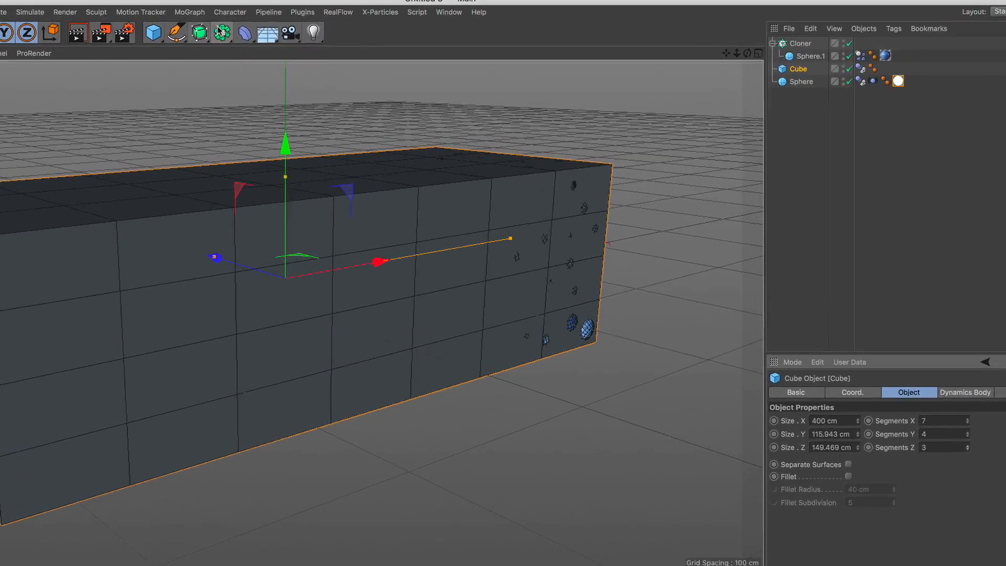
Step: Add an Atom Array as the parent of the cube and set its cylinder radius to 1 cm
left_click(302, 32)
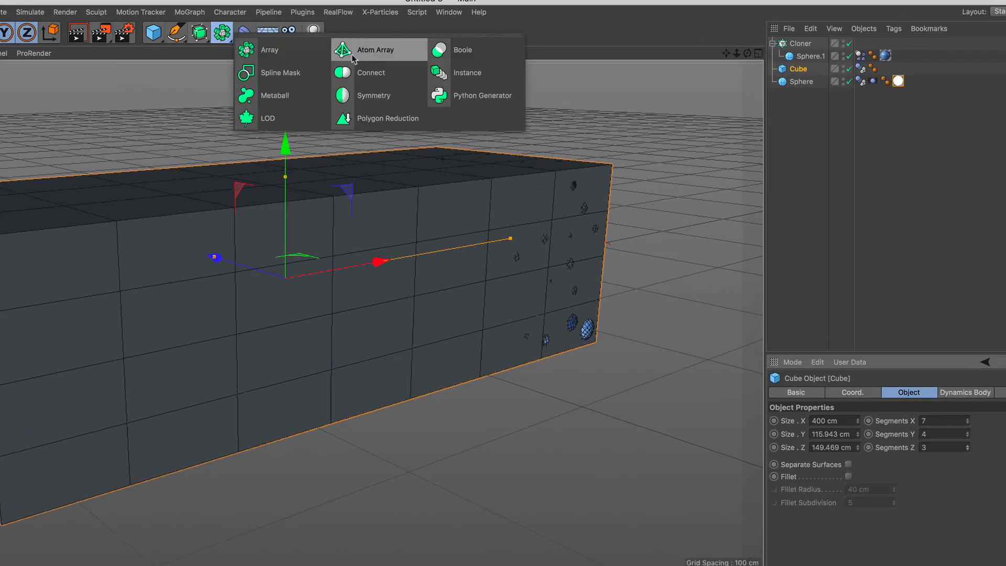
left_click(386, 61, "alt")
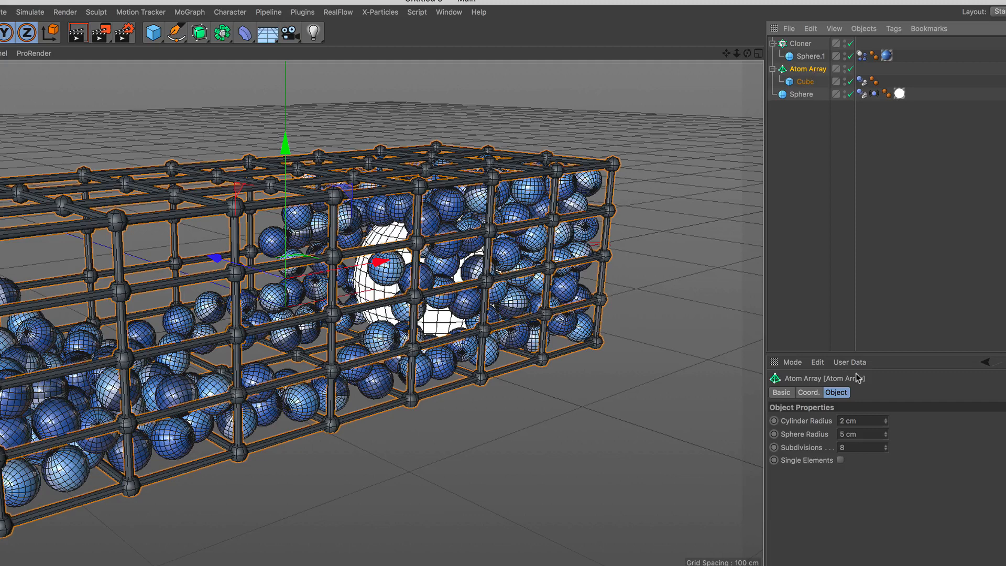
left_click(848, 421)
type("1")
key("Return")
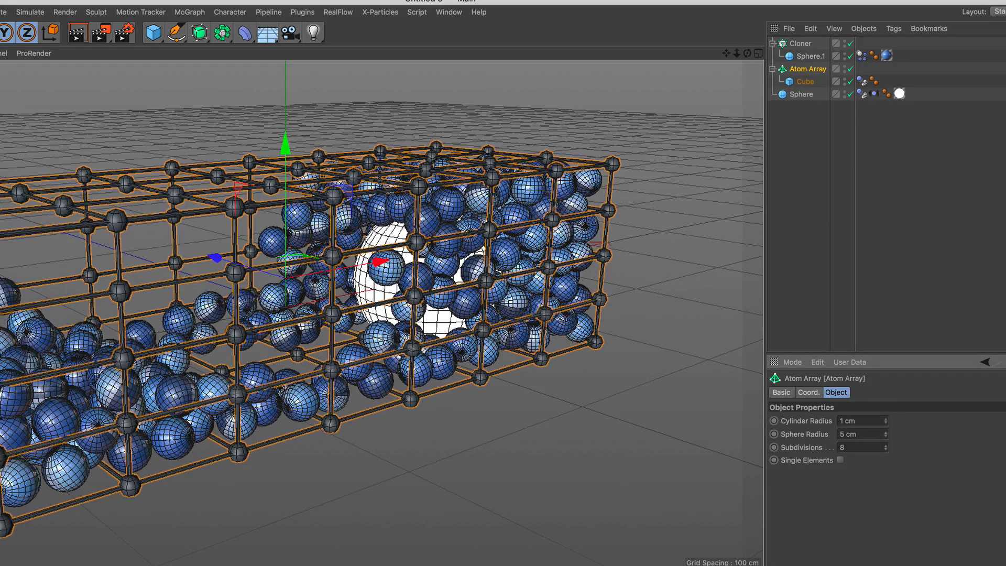
Step: Try a sphere radius of 2 cm on the atom array, then undo that change
left_click(854, 434)
type("2")
key("Return")
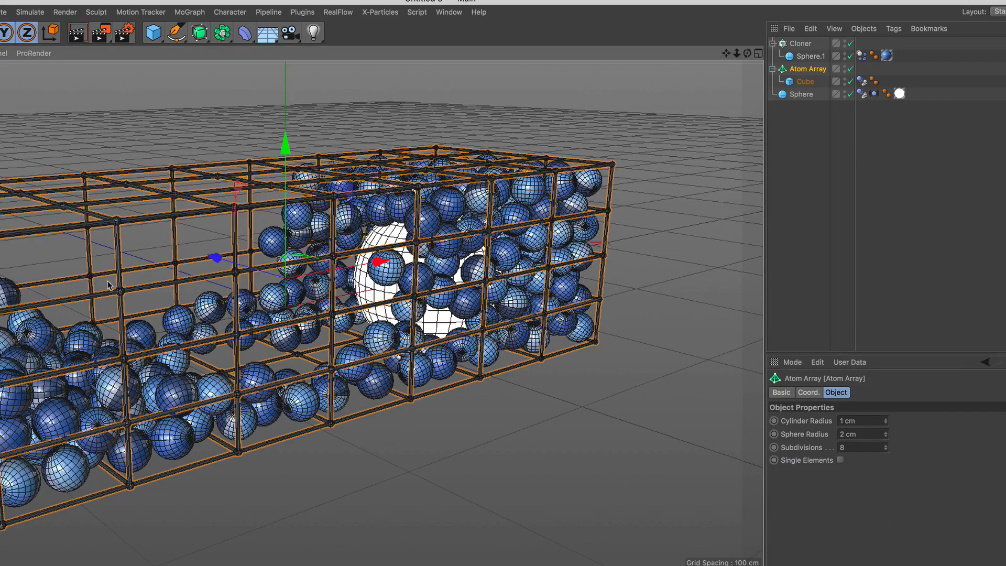
middle_click_drag(295, 276, 281, 339, "alt")
key("super+z")
Step: Set the atom array's sphere radius to 1 cm
left_click_drag(289, 329, 270, 335, "alt")
right_click_drag(273, 343, 261, 376, "alt")
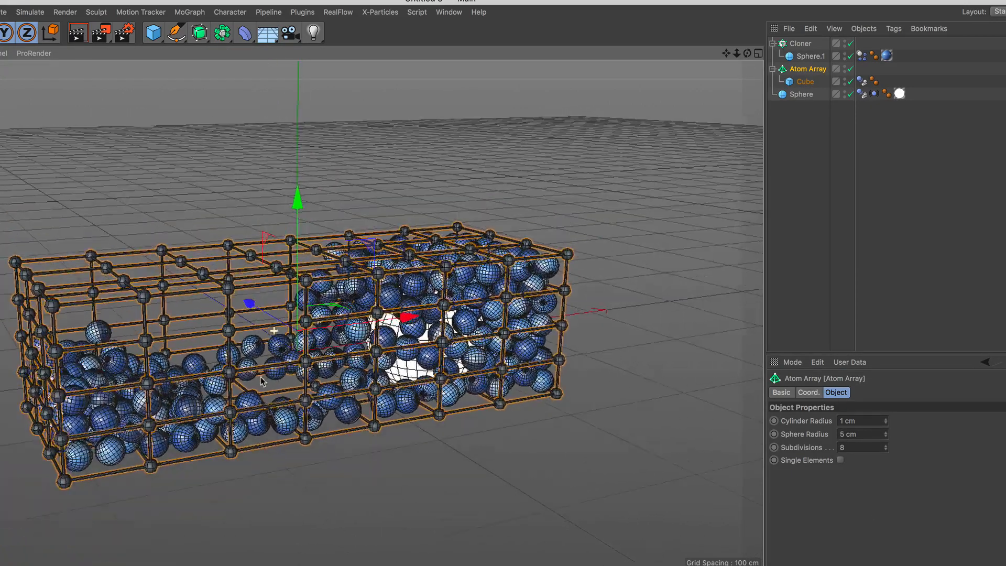
middle_click_drag(286, 362, 290, 316, "alt")
right_click_drag(303, 340, 315, 317, "alt")
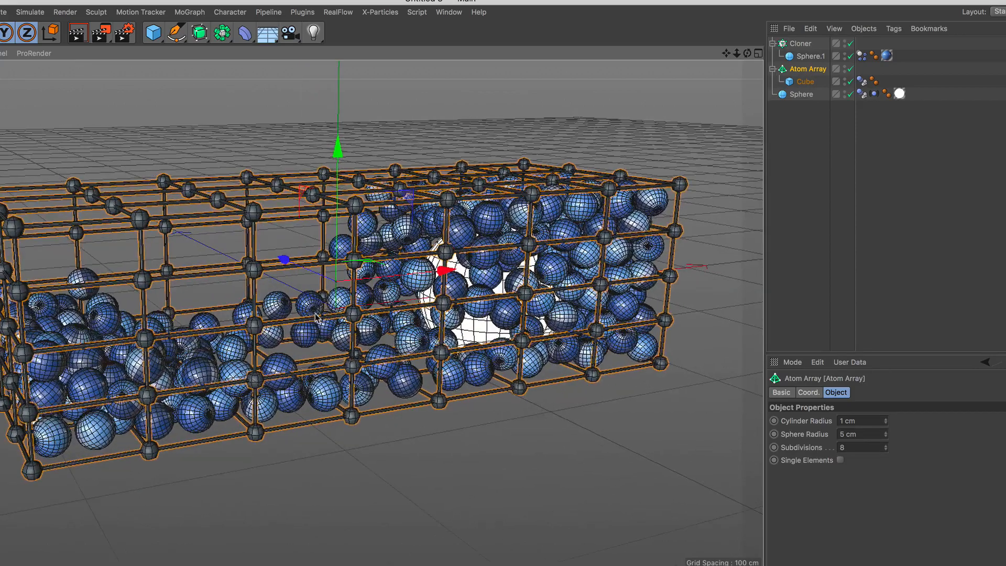
left_click(837, 435)
type("1")
key("Return")
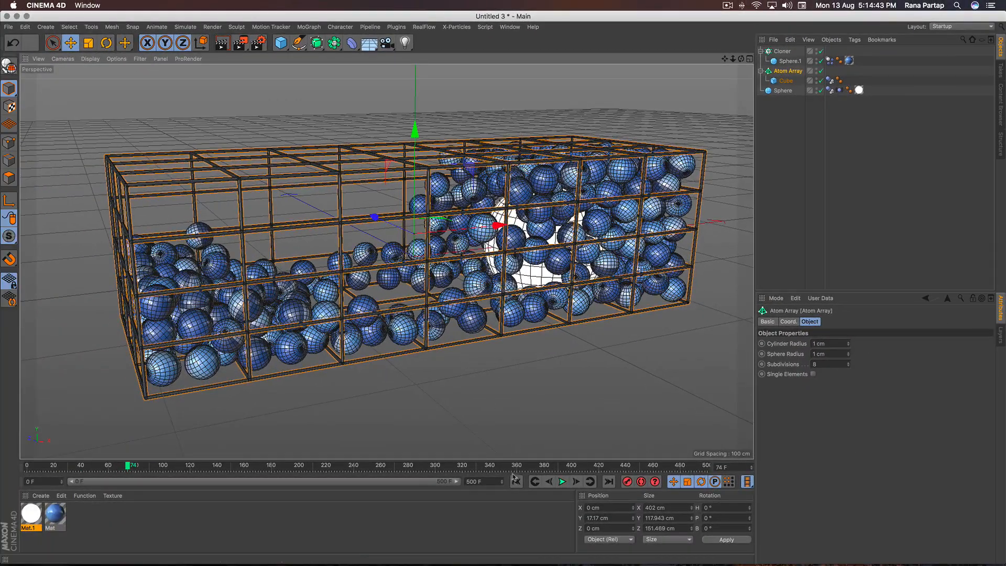
Step: Return to the first frame and play the simulation to check the spheres inside the wireframe cage
left_click(516, 481)
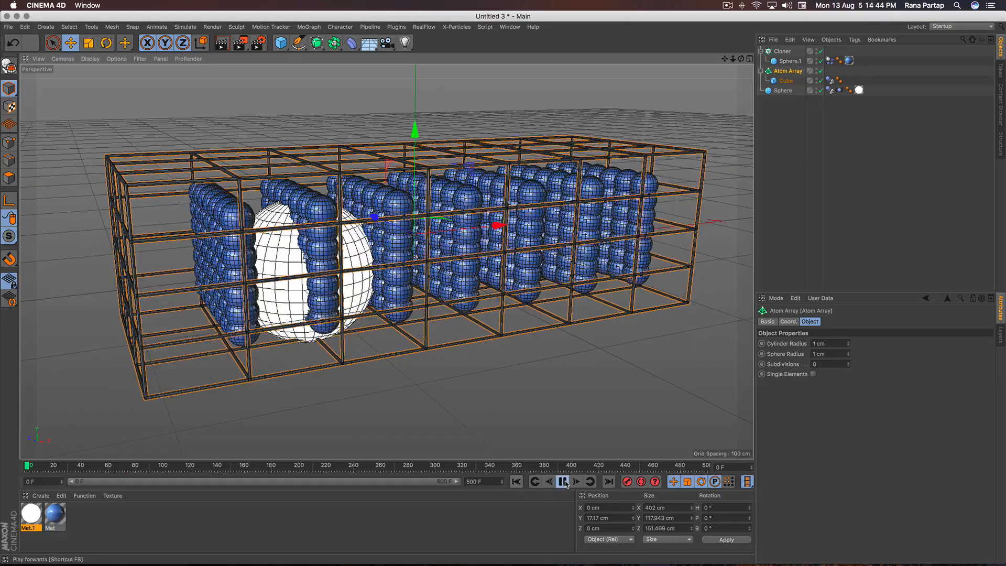
left_click(562, 481)
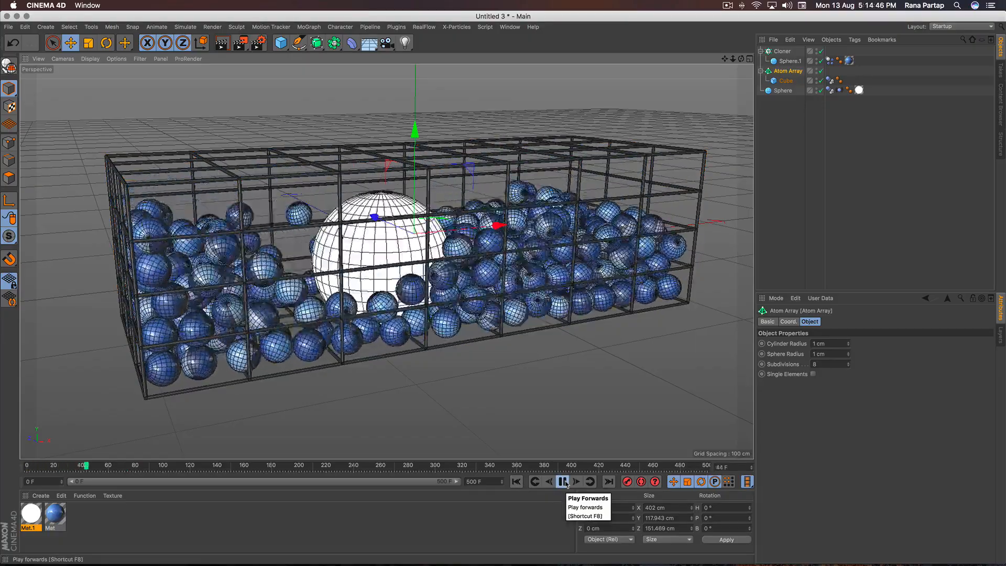
Step: Stop the playback and apply the white material Mat.1 to the atom array
left_click(562, 482)
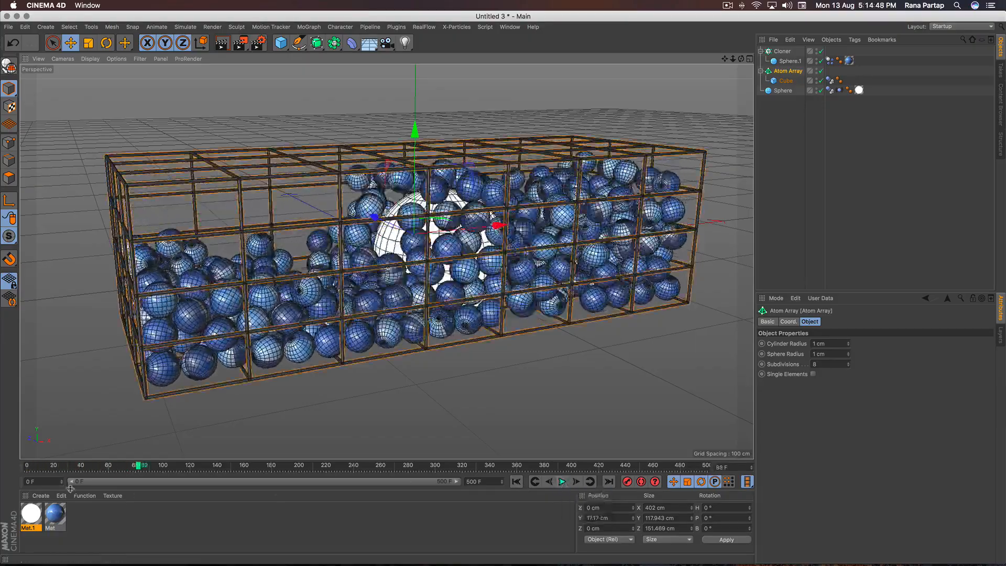
left_click_drag(515, 274, 791, 72)
scroll(438, 245, "down", 5)
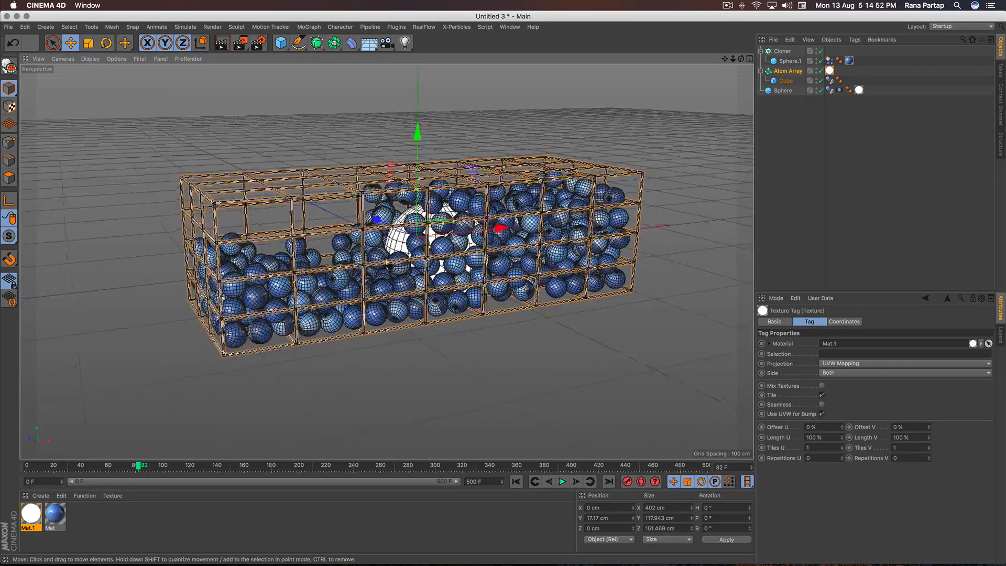
Step: Add a floor lowered to about -43 cm in Y beneath the cage, and add a sky object
middle_click_drag(442, 253, 410, 277, "alt")
left_click_drag(369, 43, 417, 61)
left_click_drag(388, 172, 388, 215)
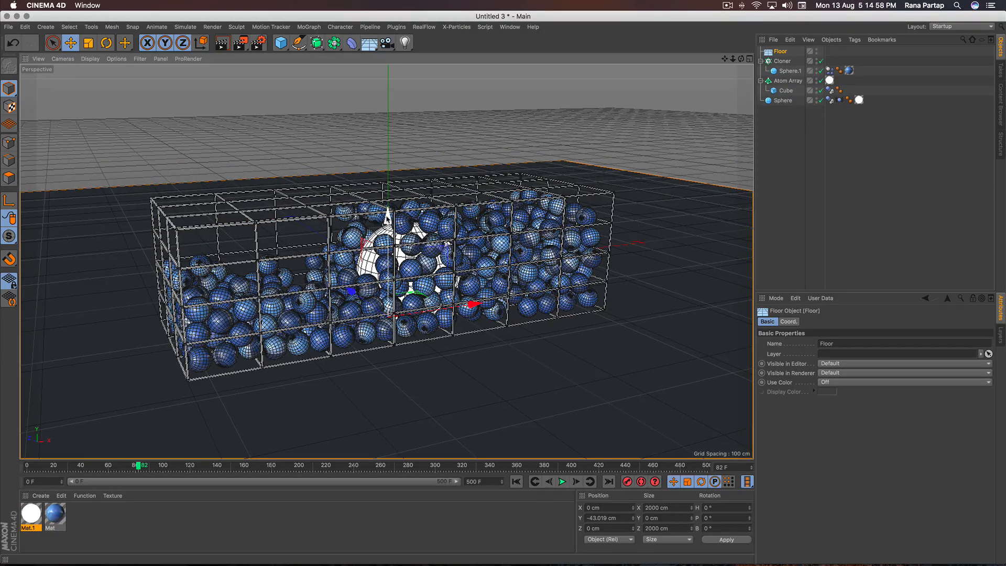
scroll(367, 226, "up", 1)
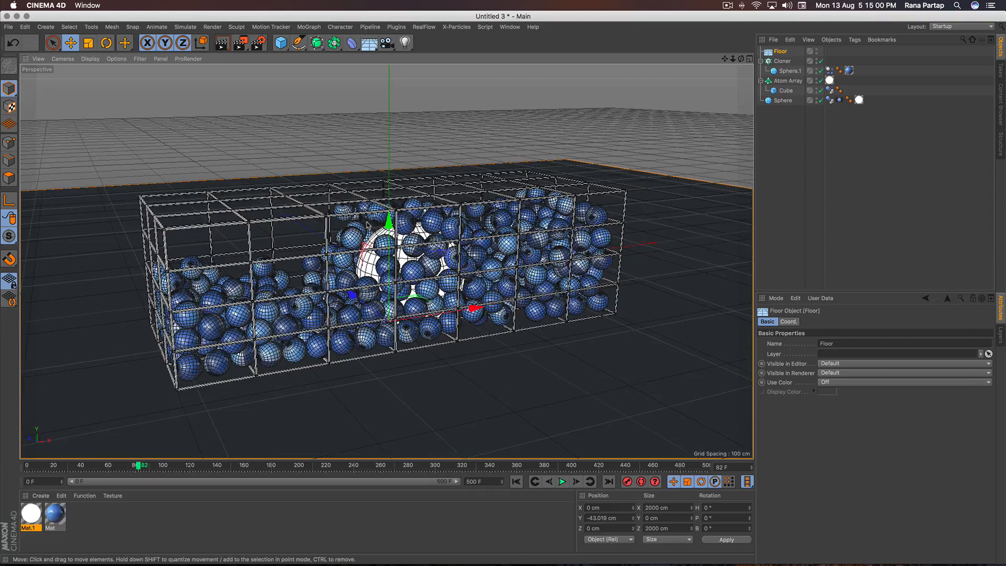
left_click(369, 43)
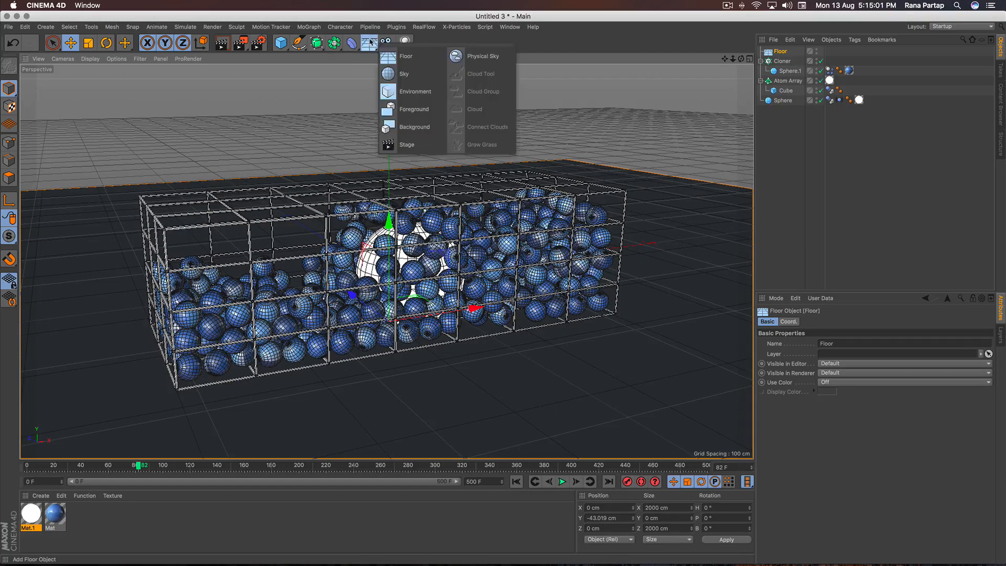
left_click(419, 76)
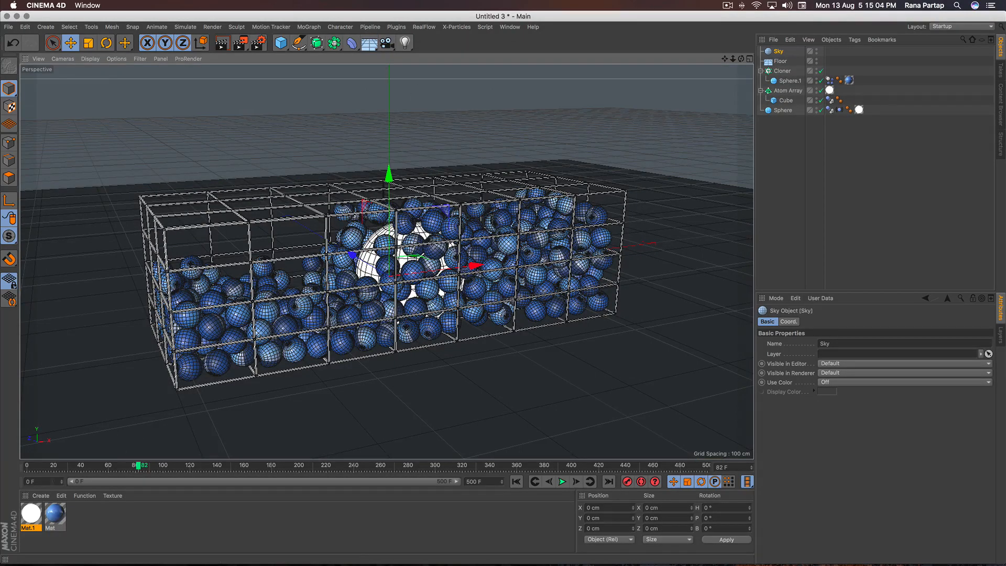
Step: Create a new material and load a Gradient texture into its color channel
left_click(41, 496)
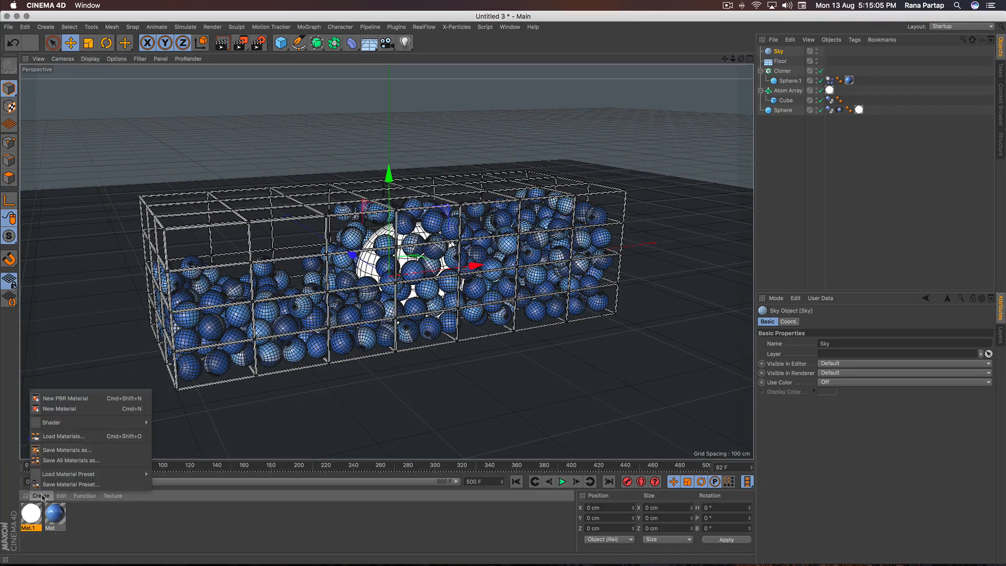
left_click(85, 409)
double_click(32, 520)
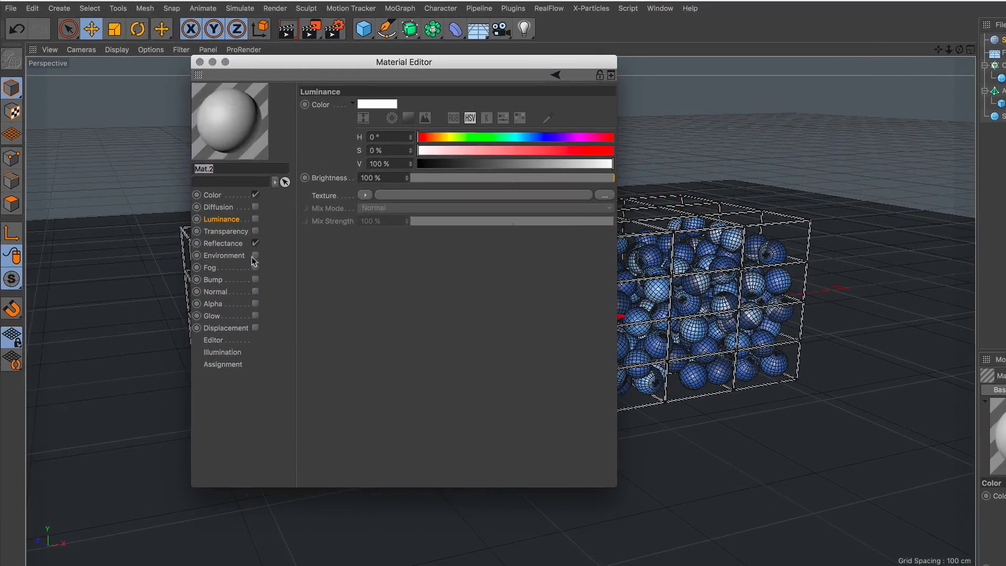
left_click(222, 197)
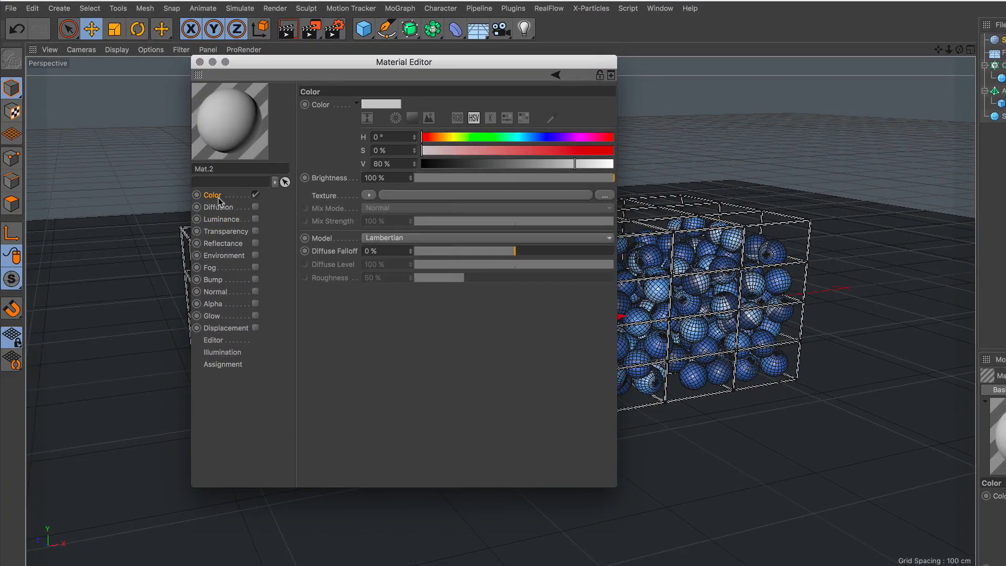
left_click(370, 195)
left_click(404, 336)
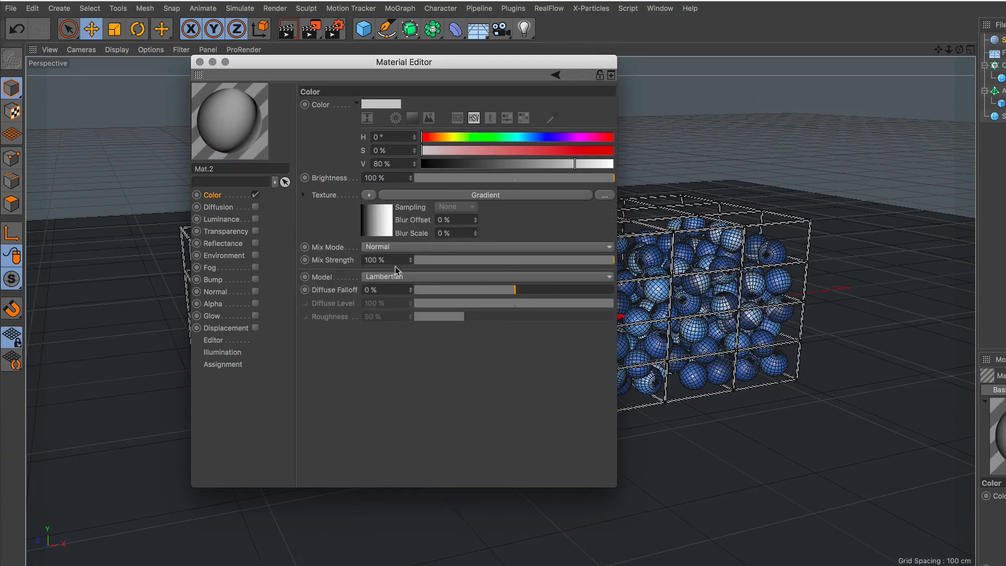
Step: Edit the gradient so its first knot is white at 100% value and its last knot is grey
left_click(449, 195)
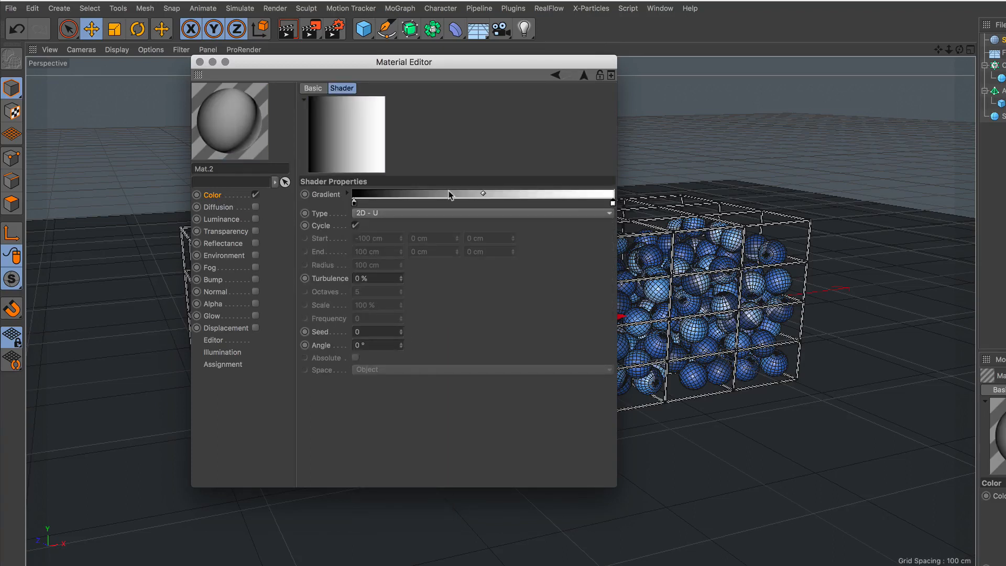
double_click(356, 202)
left_click_drag(385, 232, 450, 228)
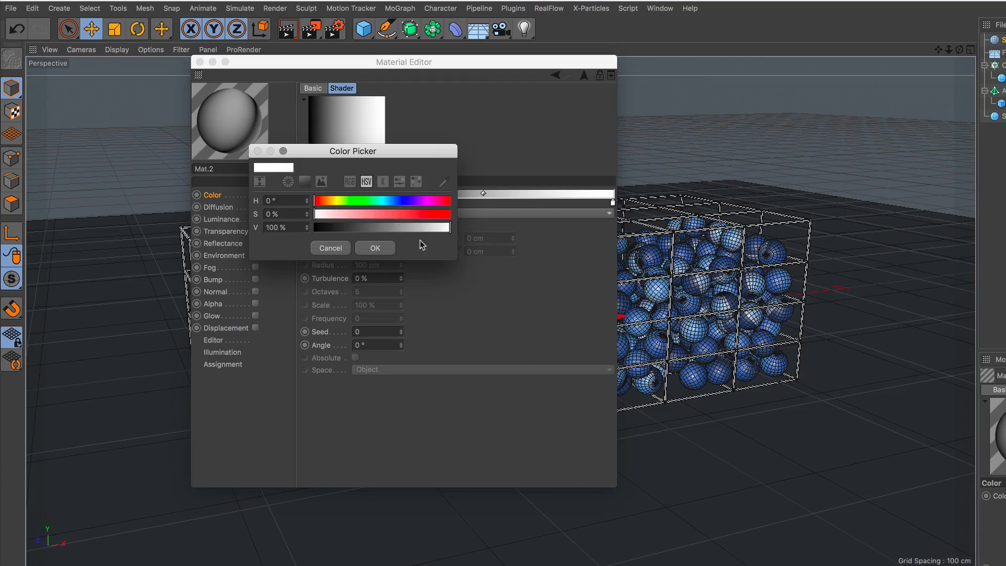
left_click(375, 248)
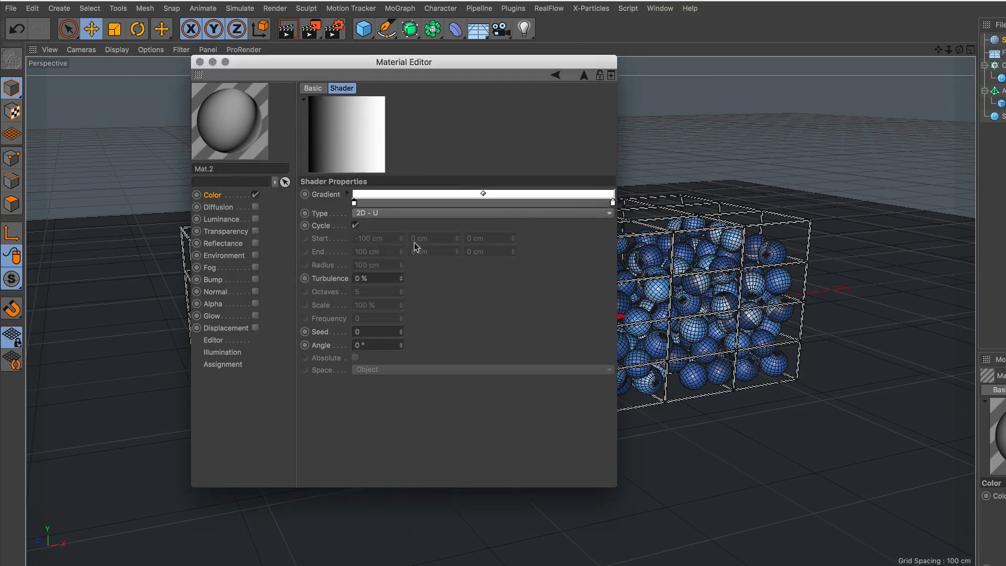
double_click(613, 204)
mouse_move(628, 231)
left_mouse_down()
mouse_move(589, 231)
mouse_move(645, 234)
left_mouse_up()
left_click(635, 251)
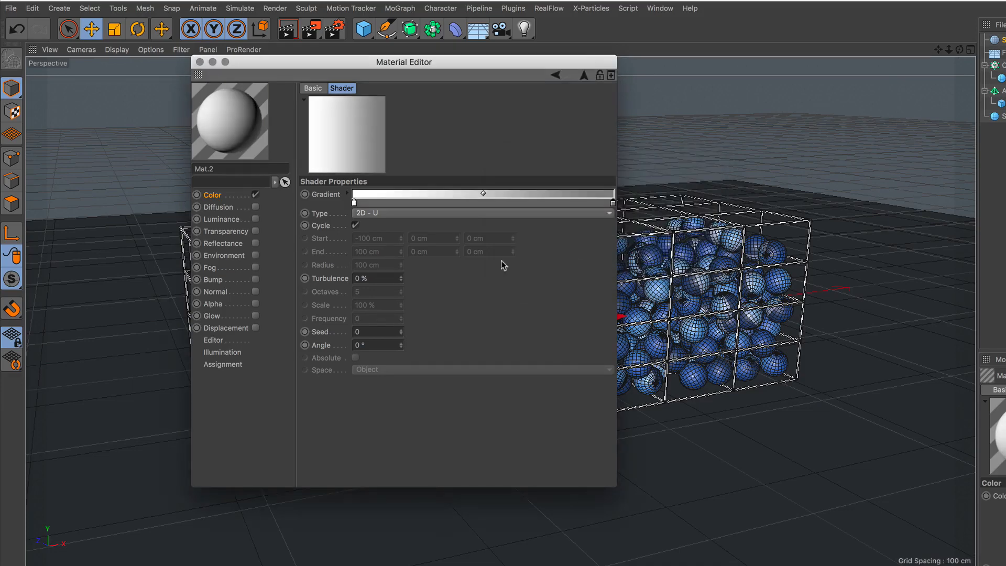
Step: Set the gradient type to 2D - Circular and apply the new material to both the sky and the floor
left_click(435, 216)
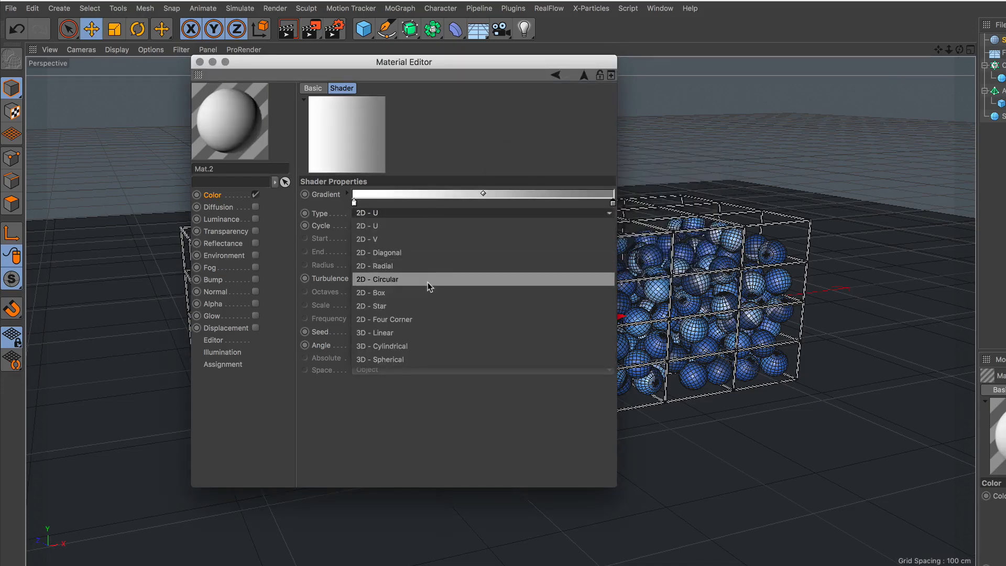
left_click(429, 279)
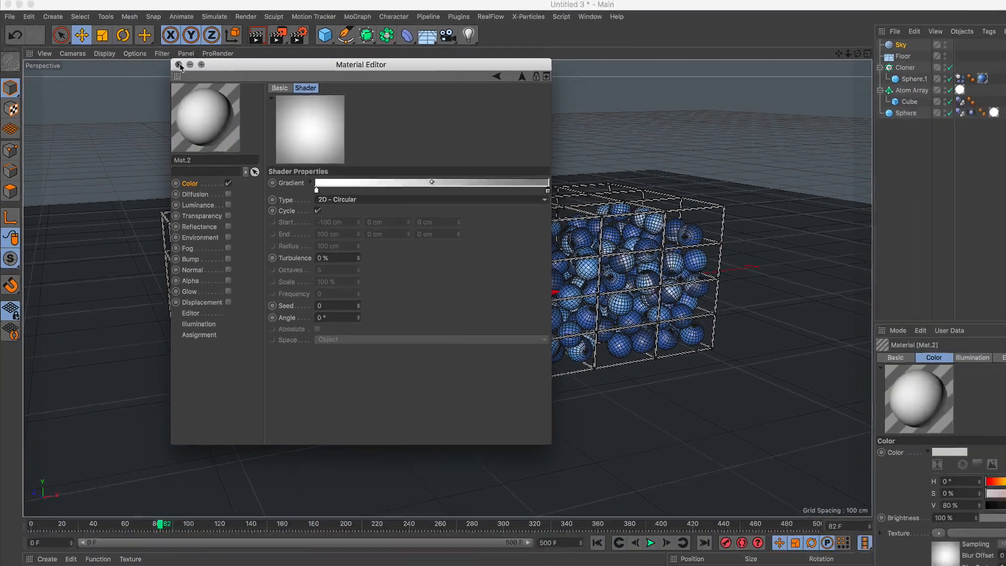
left_click(200, 62)
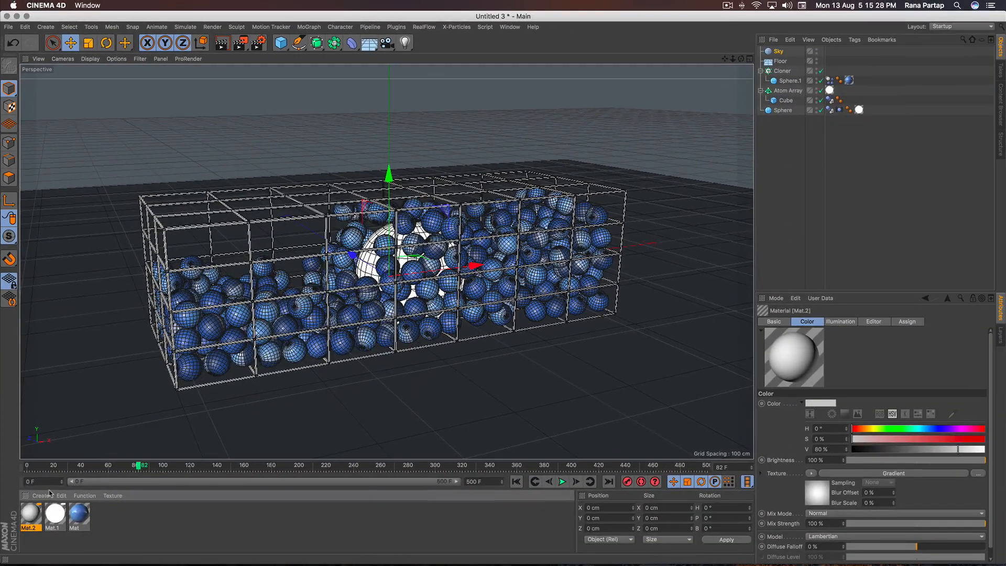
left_click_drag(35, 519, 777, 52)
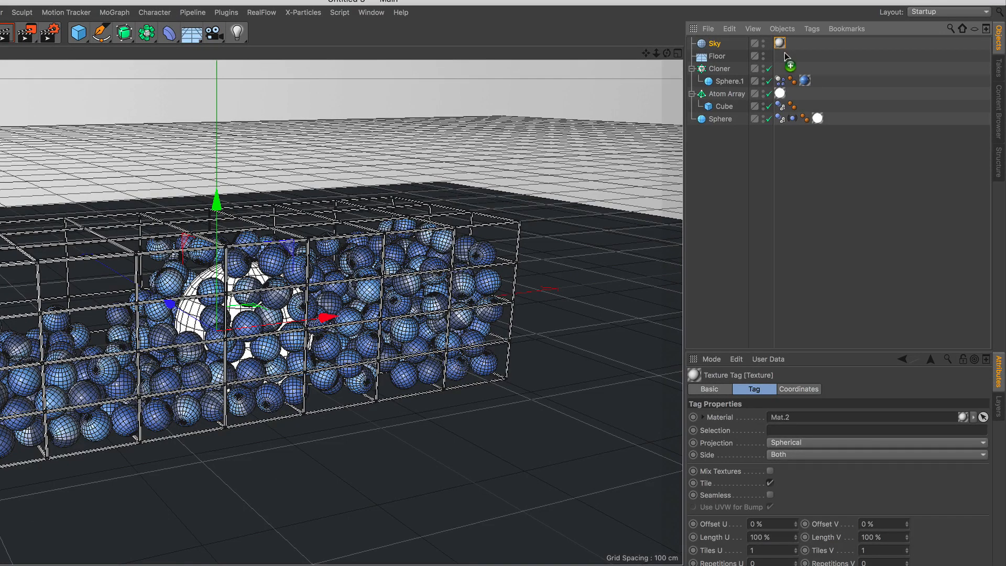
left_click_drag(784, 52, 781, 57, "ctrl")
Step: Add a Compositing tag to the floor and enable Compositing Background on it
left_click(723, 57)
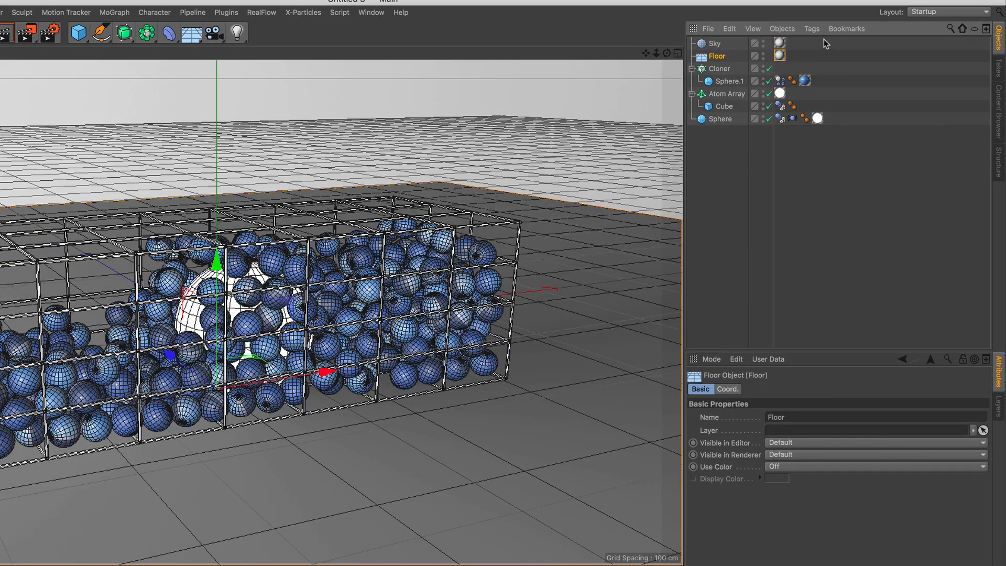
left_click(811, 29)
mouse_move(838, 47)
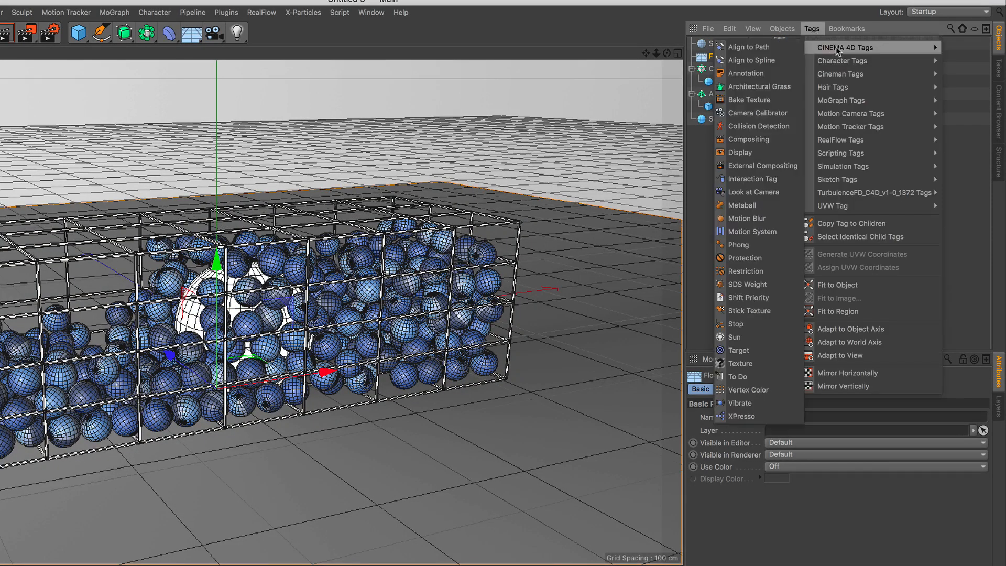
left_click(777, 138)
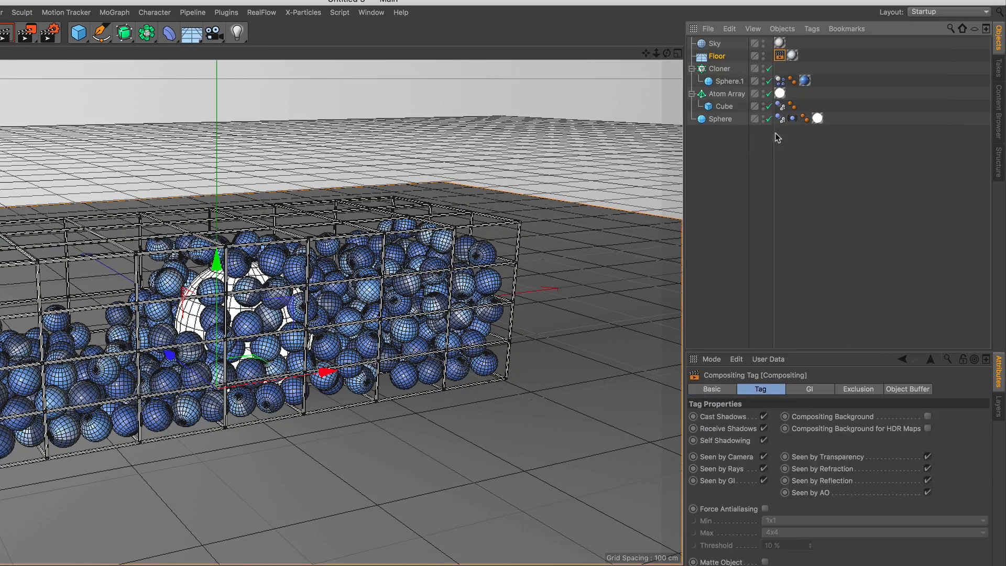
left_click(928, 417)
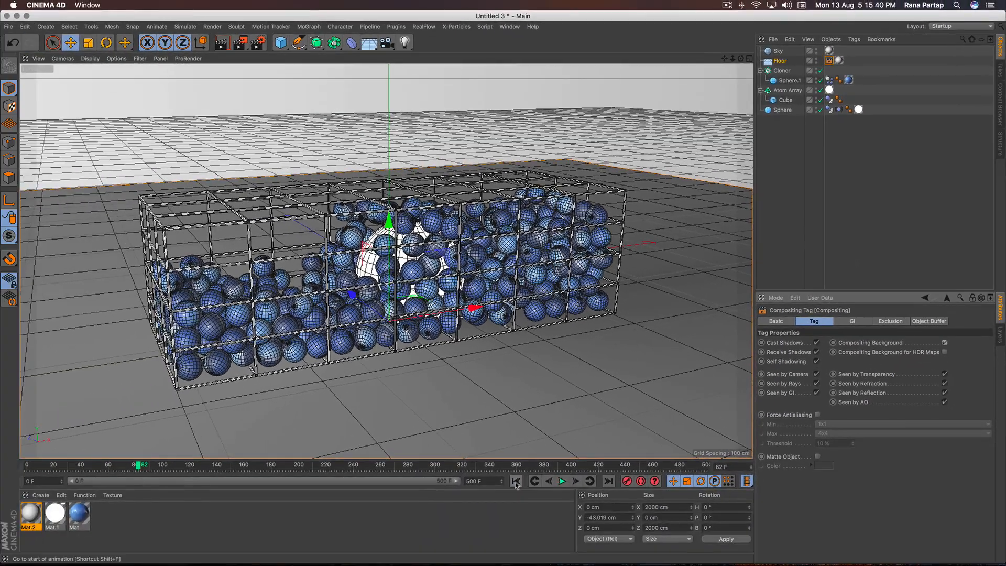
Step: Play the simulation from the first frame to about frame 383 and render a preview of the view
left_click(516, 481)
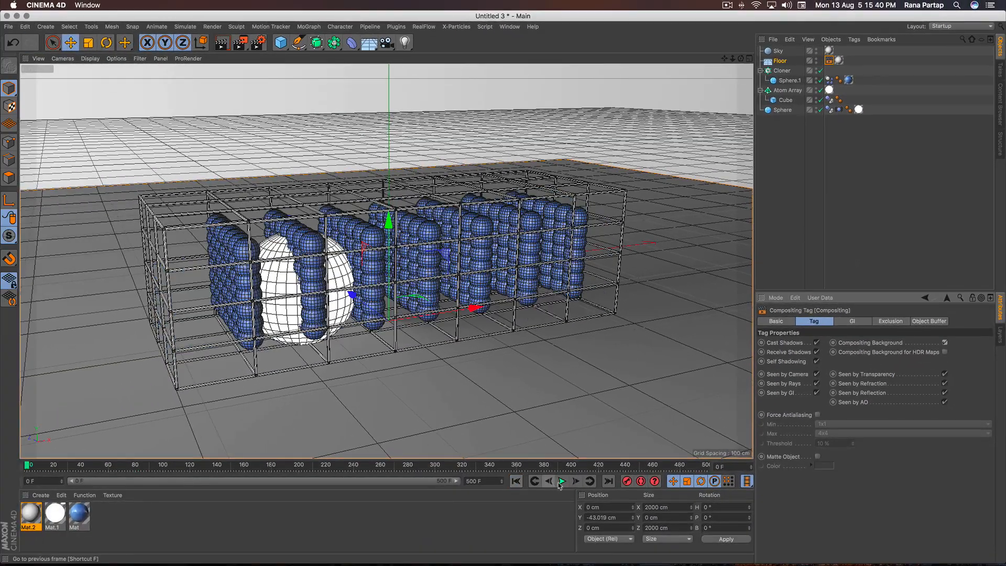
left_click(561, 481)
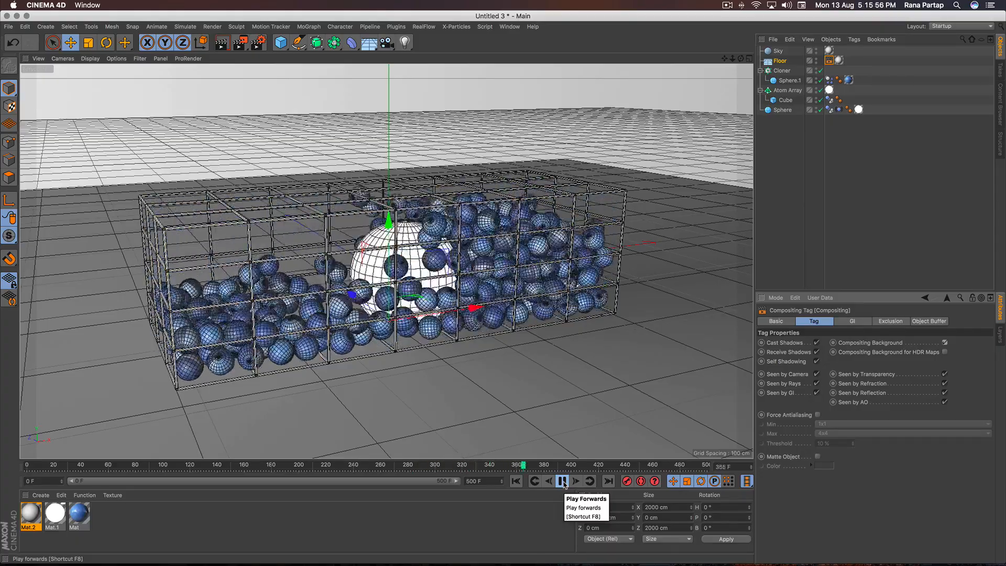
left_click(563, 481)
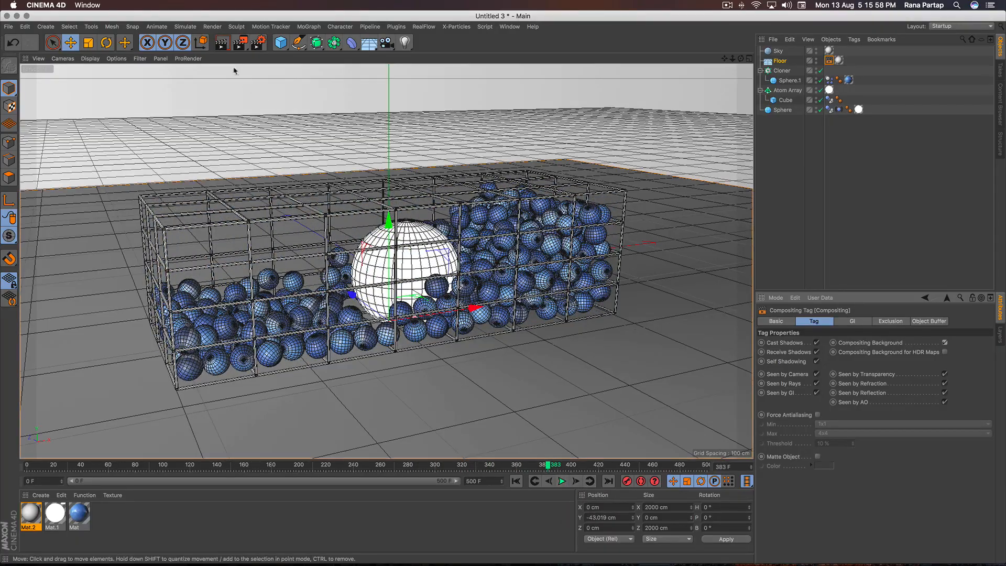
left_click(221, 42)
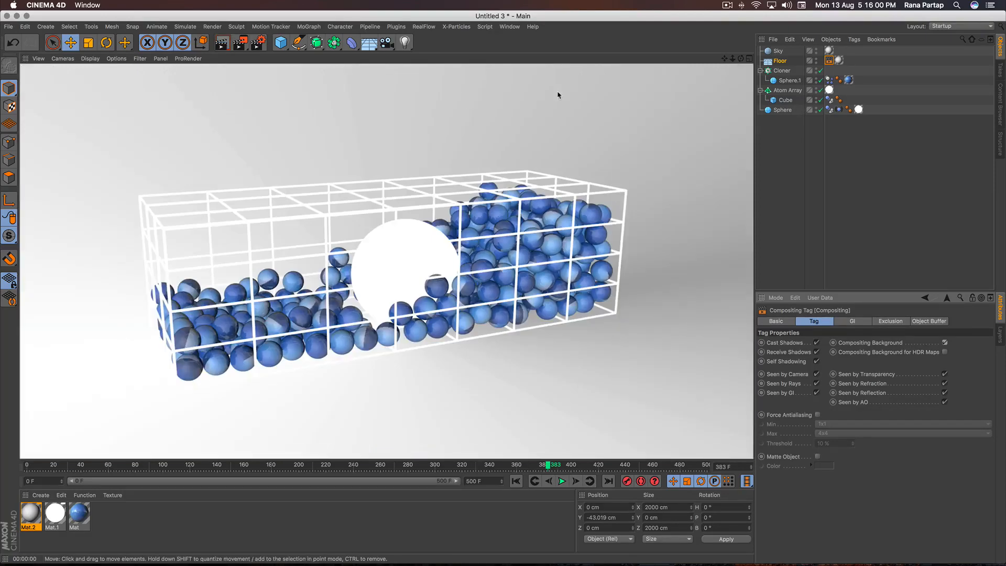
left_click(557, 95)
Step: Add the Ambient Occlusion effect to the render settings with a contrast of 50%
left_click(258, 42)
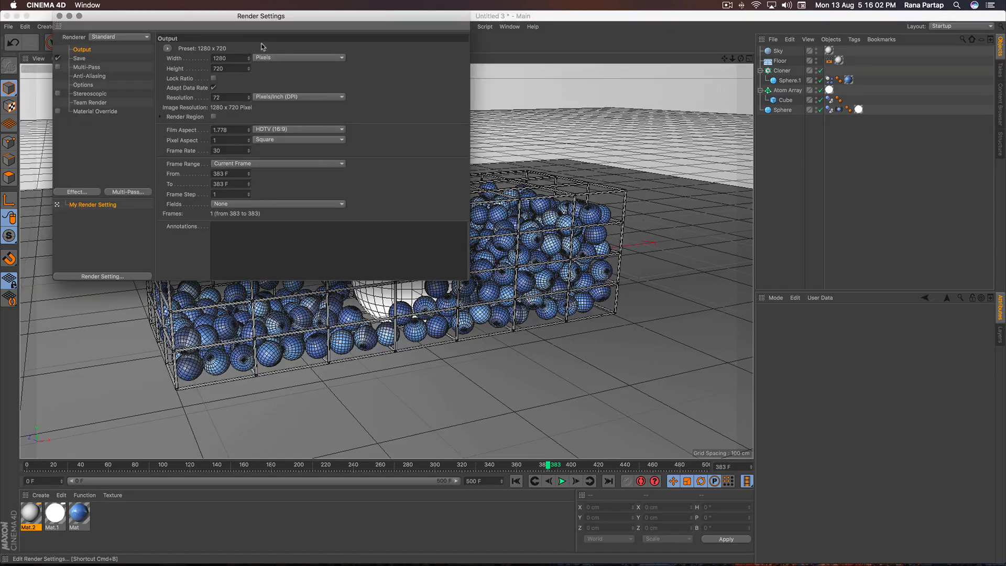
left_click_drag(265, 21, 411, 107)
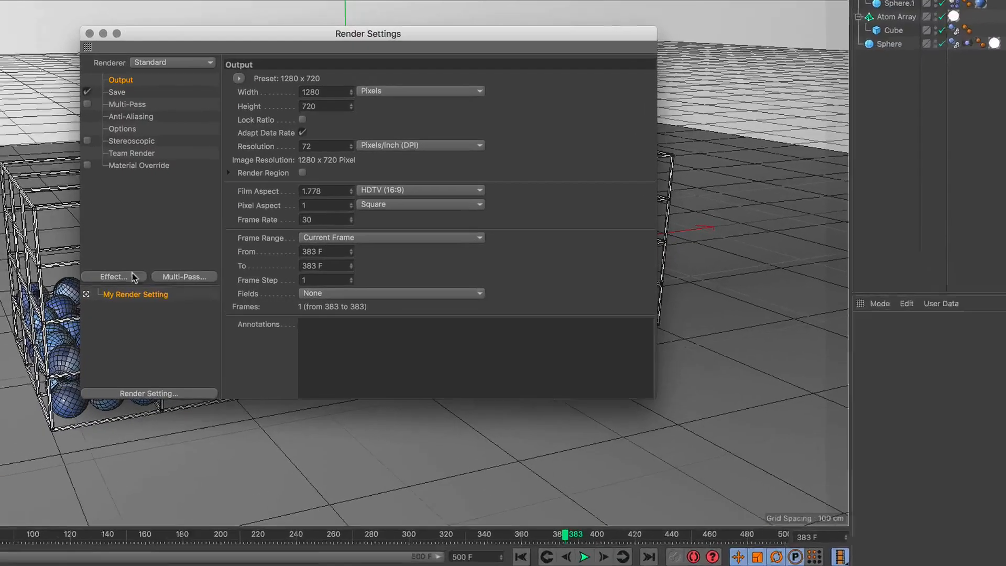
left_click(236, 278)
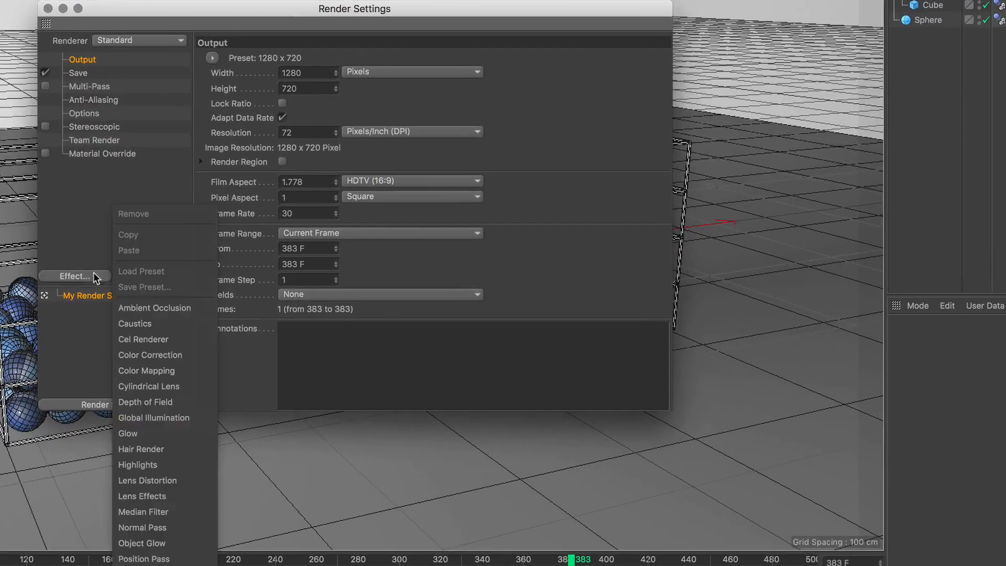
left_click(181, 309)
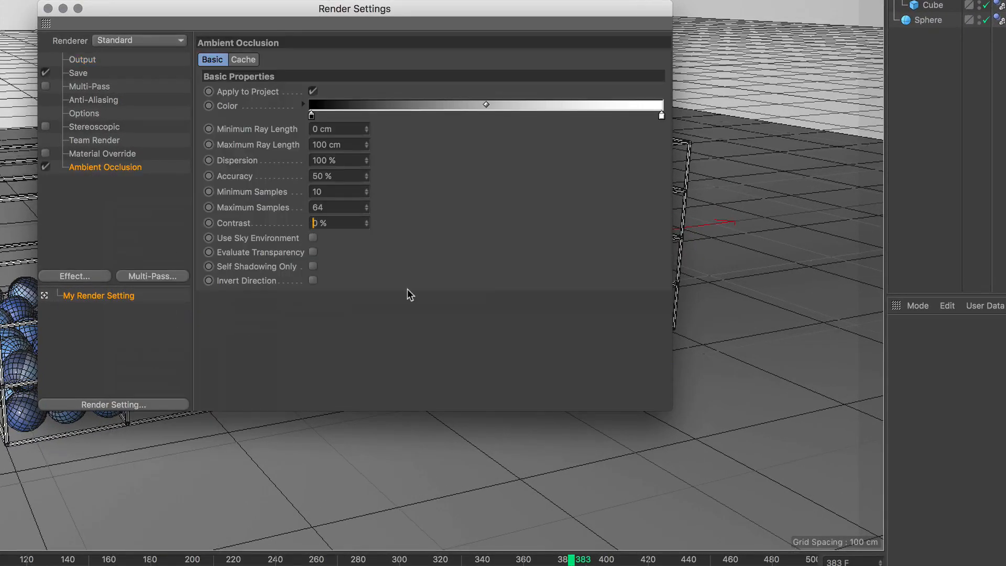
key("Return")
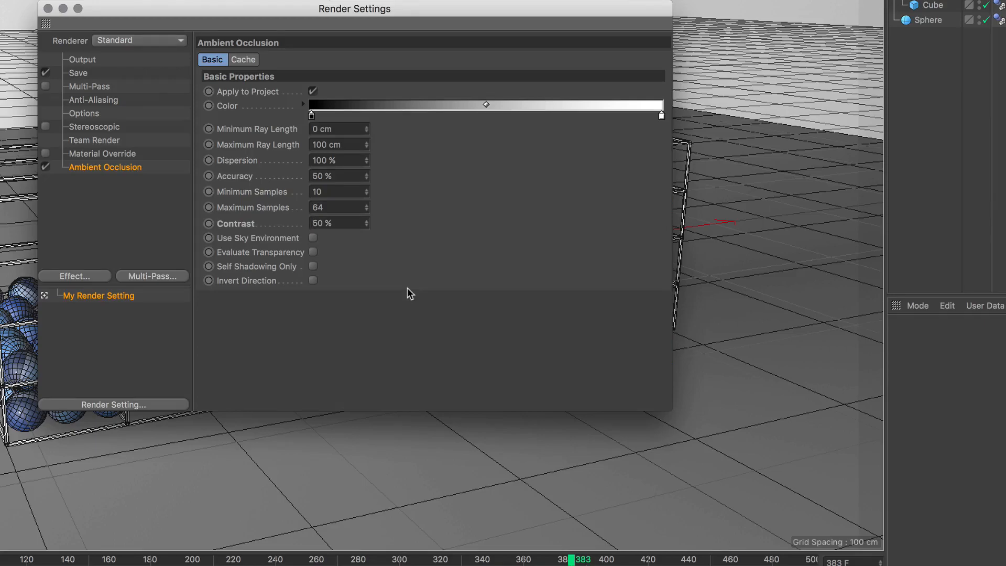
left_click(48, 9)
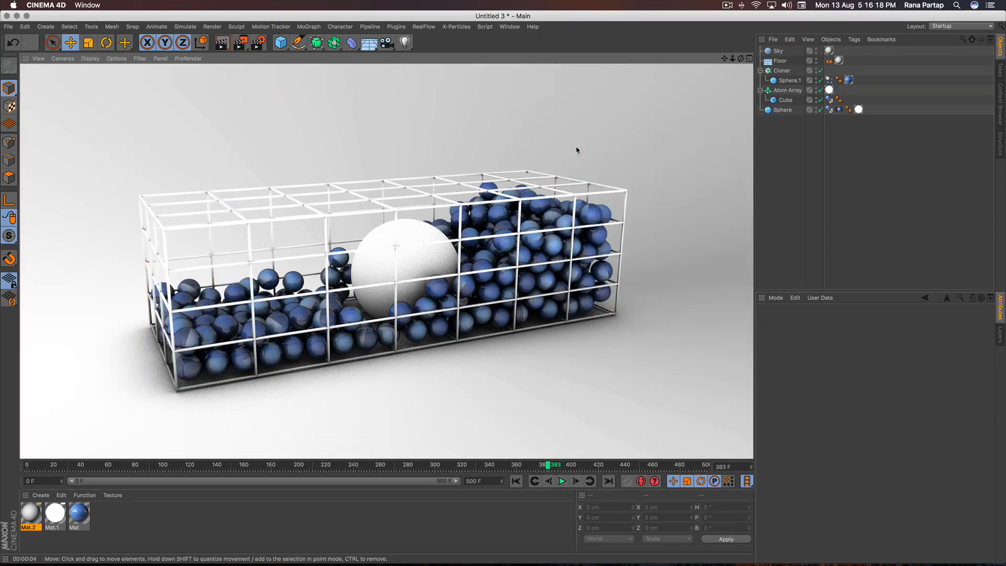
Step: Replay the simulation from the first frame, stop it around frame 445, and check the rendered view
key("shift+f")
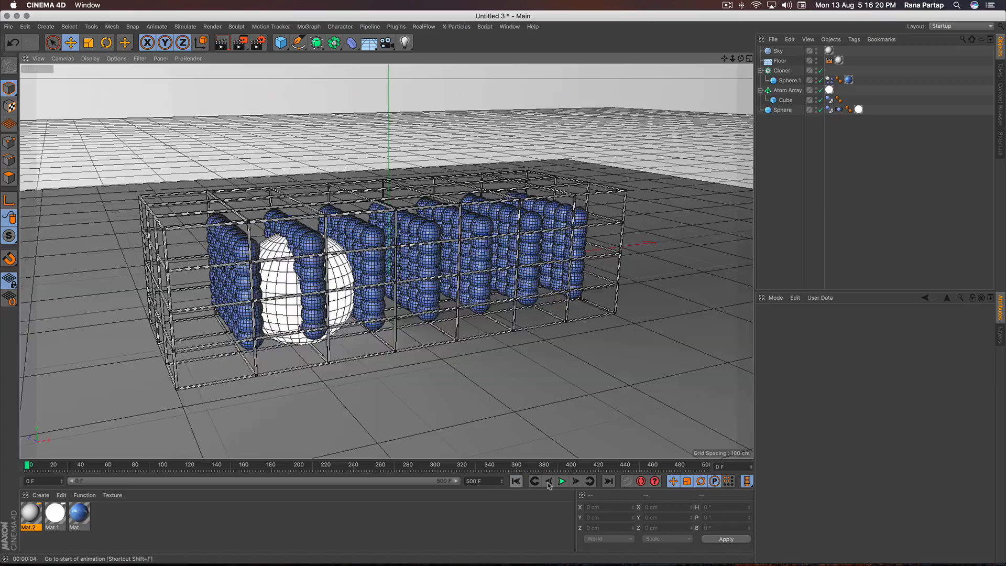
key("F8")
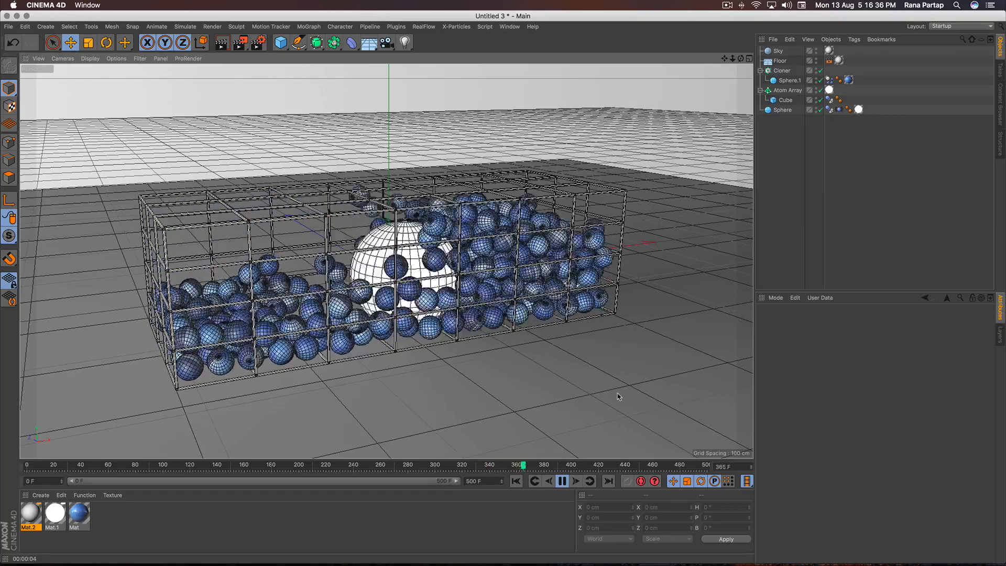
left_click(562, 481)
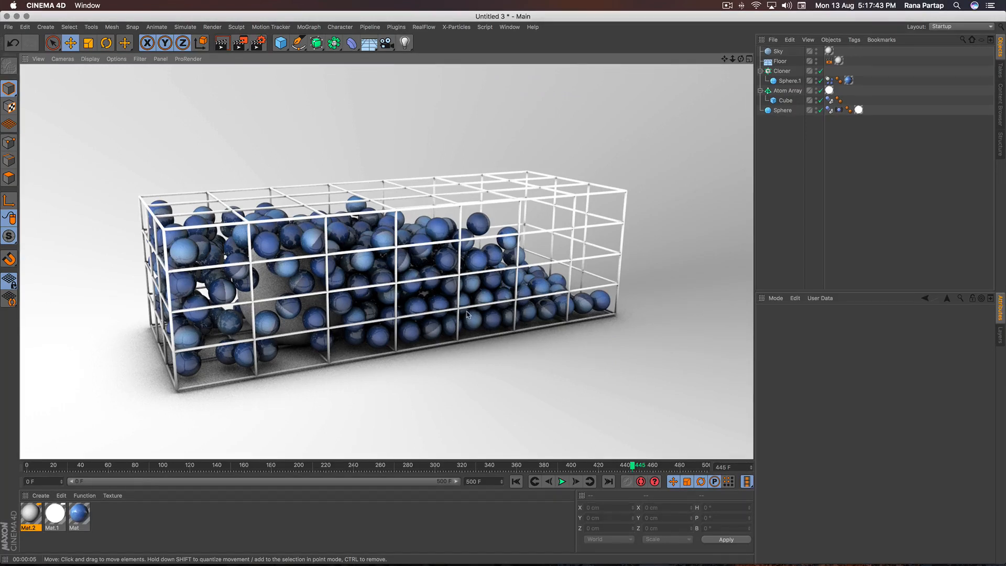
Step: Add a cone primitive and scale it uniformly down to about 29.6 cm
left_click(281, 43)
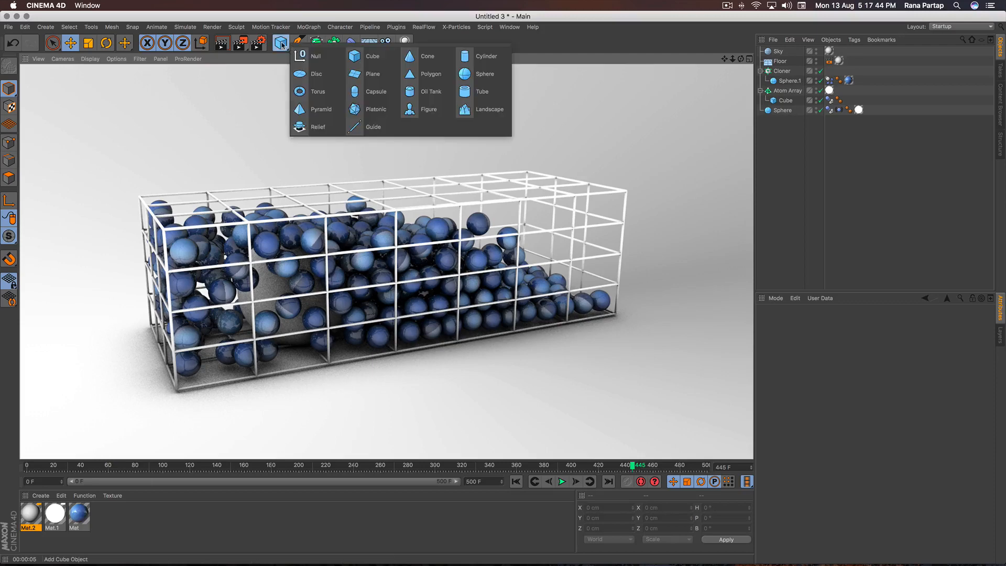
left_click(424, 56)
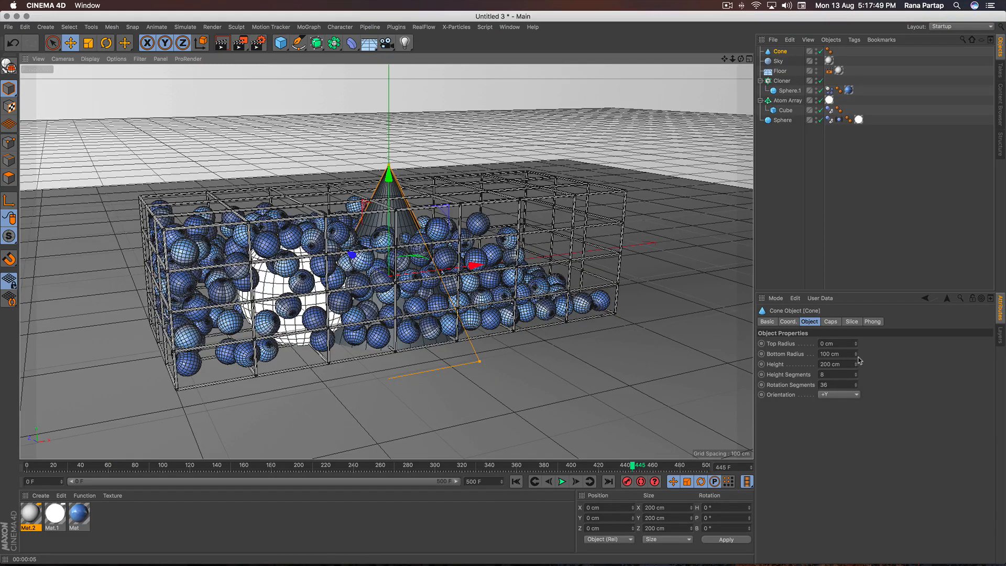
left_click(89, 44)
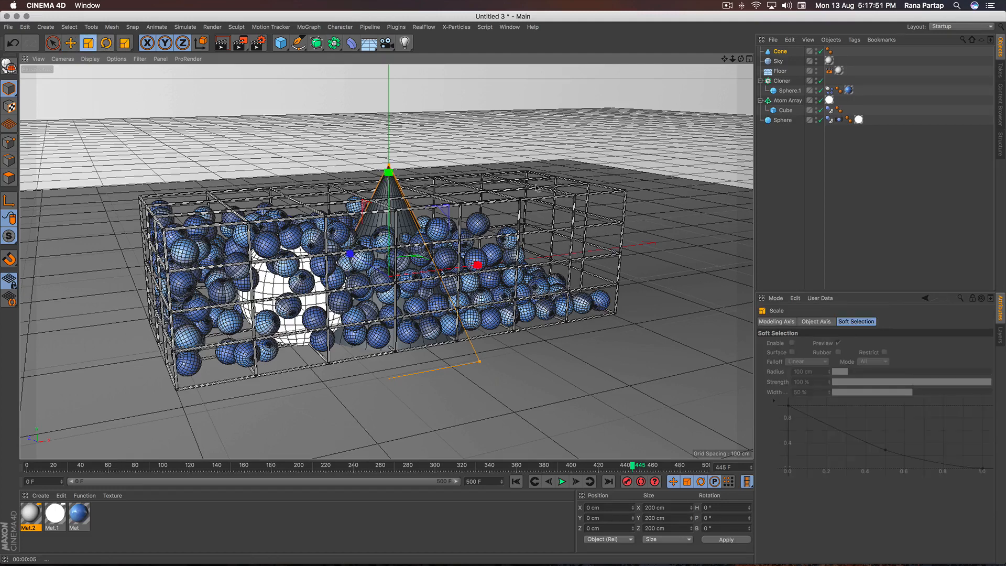
left_click_drag(511, 335, 370, 343)
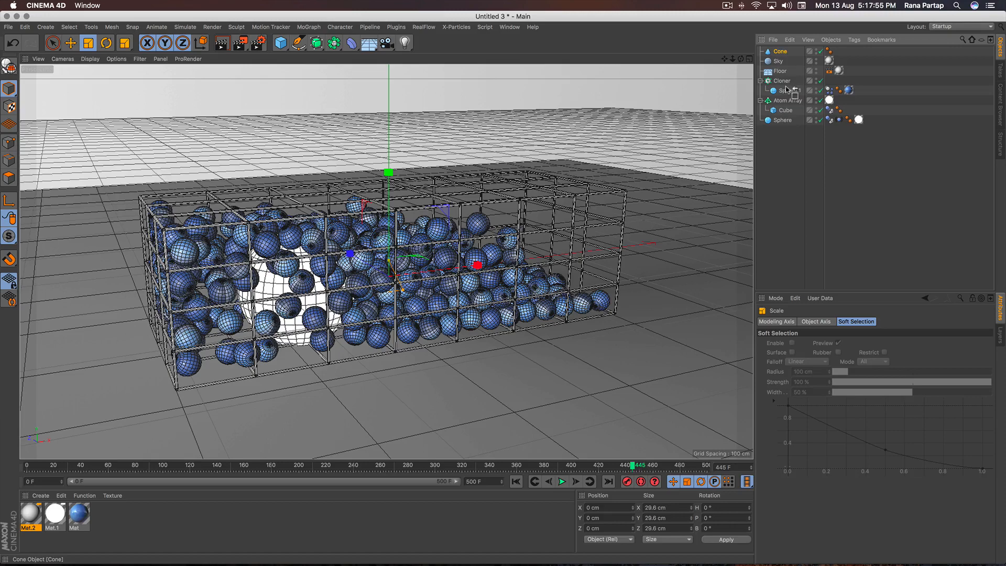
Step: Make the cone a child of the Cloner above the small sphere and scale it down to about 22.4 cm
left_click_drag(786, 90, 787, 91)
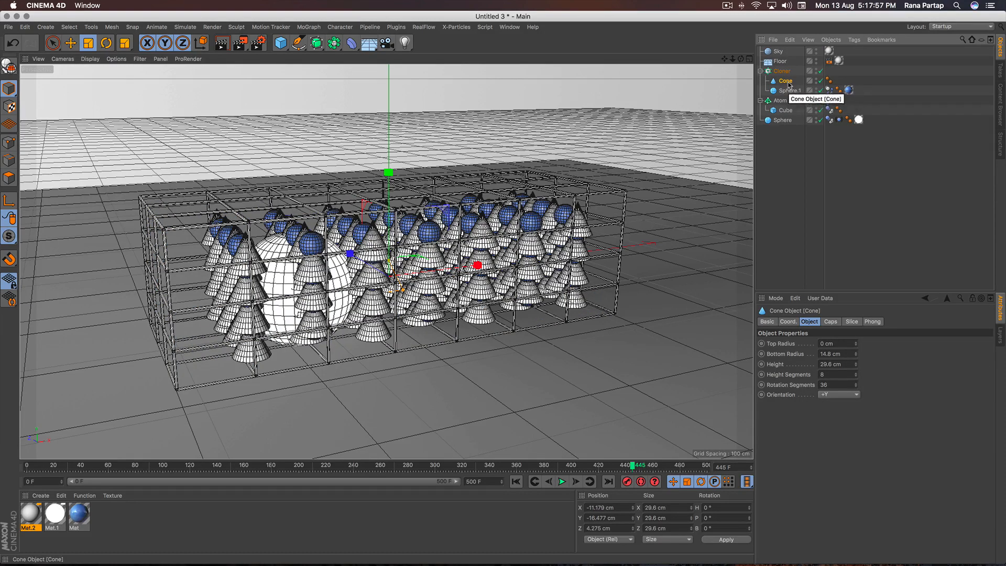
left_click_drag(585, 139, 535, 208)
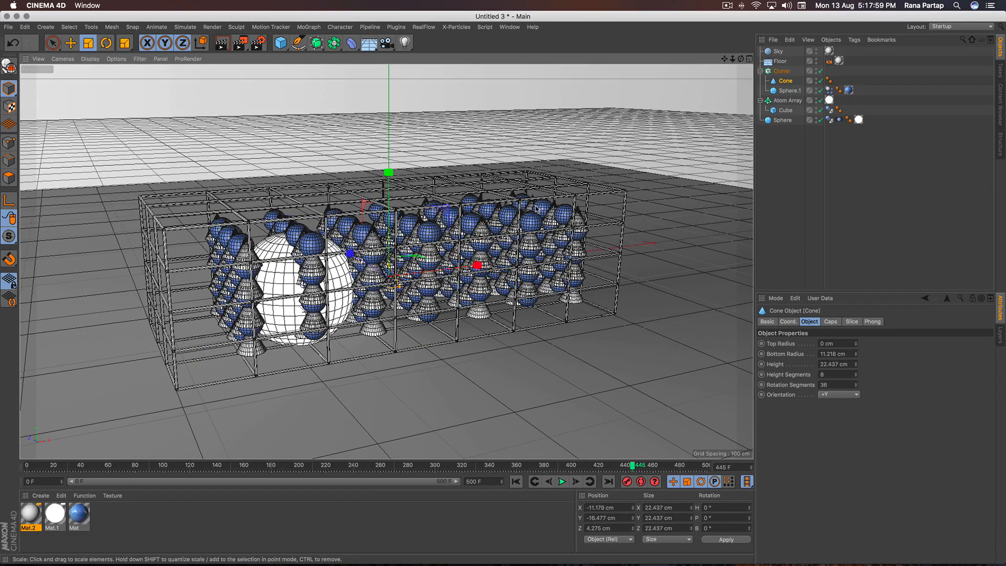
Step: Play the simulation from the first frame to about frame 67 to check how the cloned cones behave
left_click(515, 480)
left_click(561, 481)
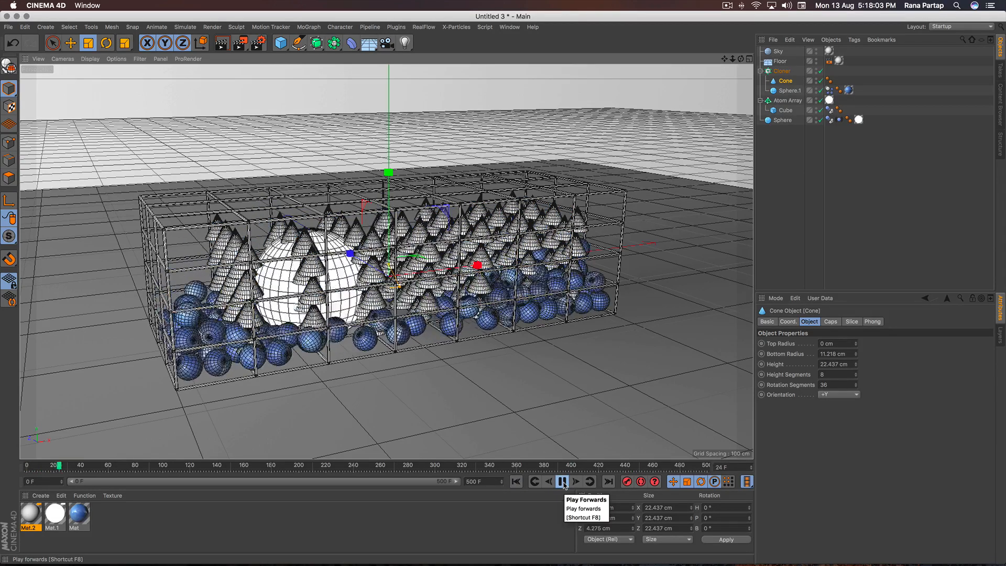
left_click(562, 481)
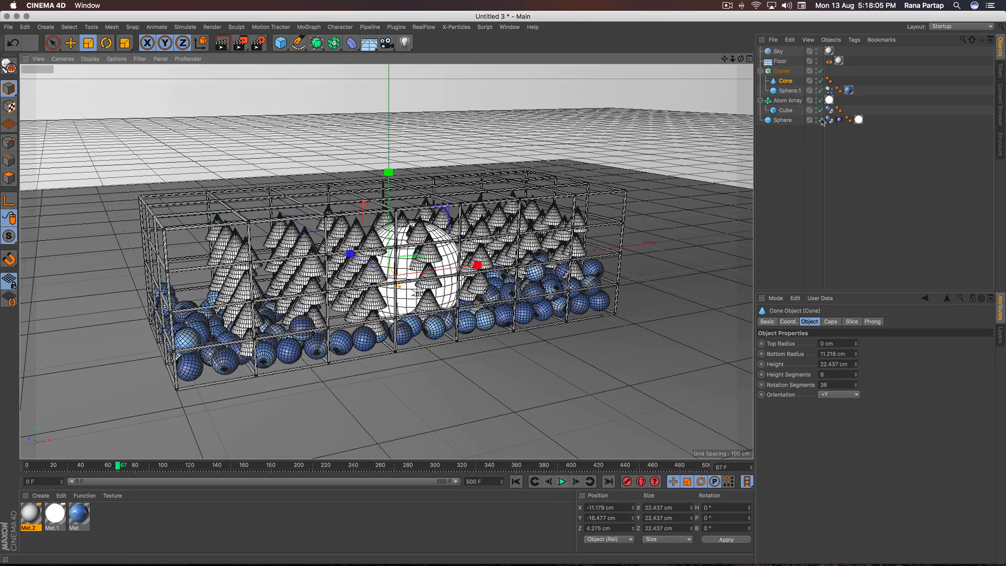
Step: Copy the cloned sphere's Dynamics Body tag and blue material to the cone, and play the simulation from the start to about frame 138
left_click(828, 91)
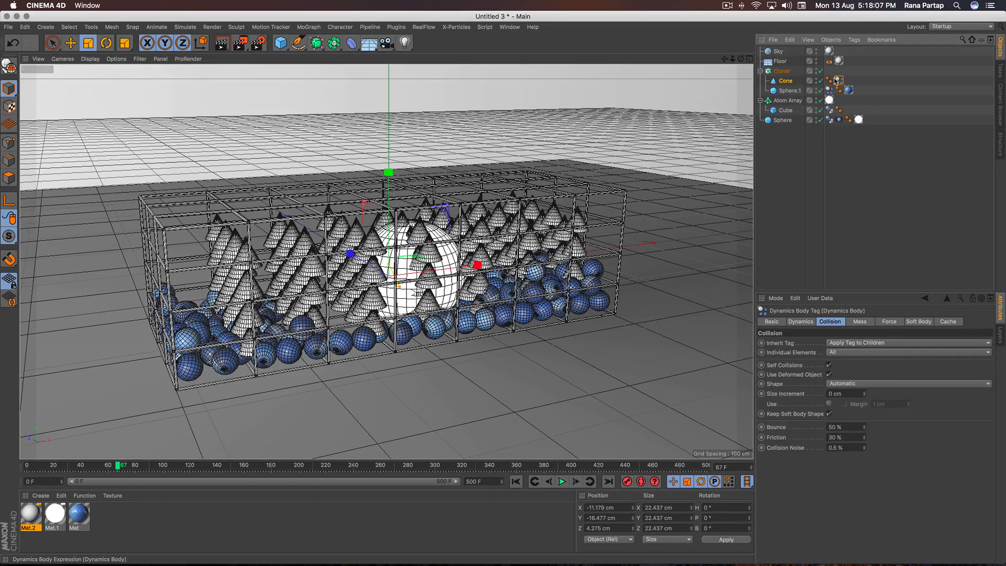
left_click(848, 90)
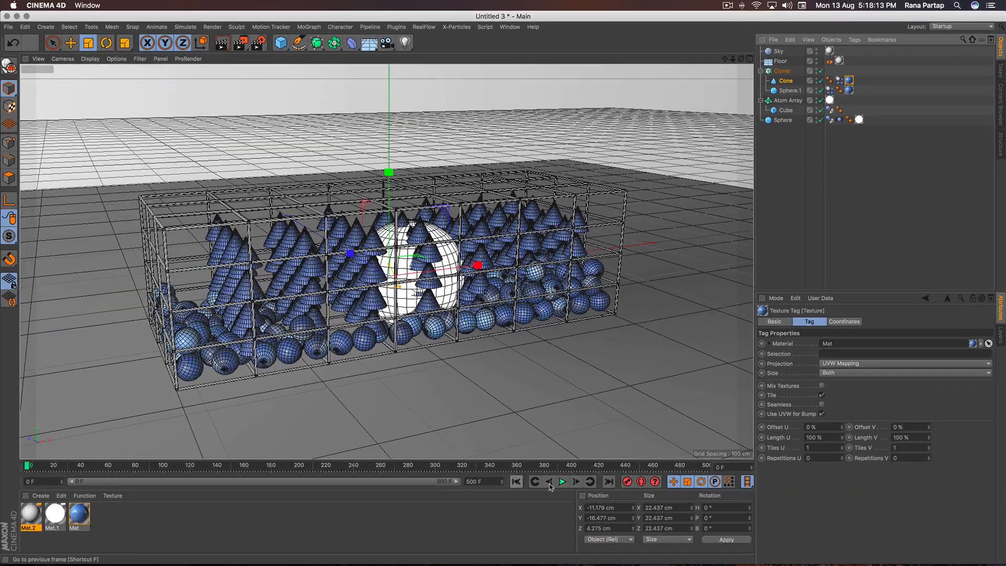
left_click(516, 481)
left_click(561, 481)
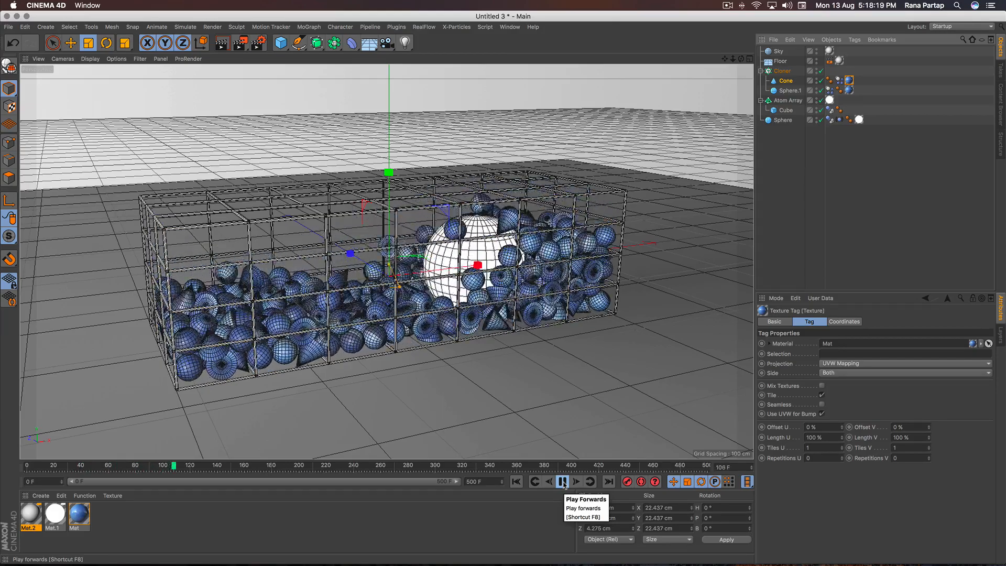
left_click(562, 482)
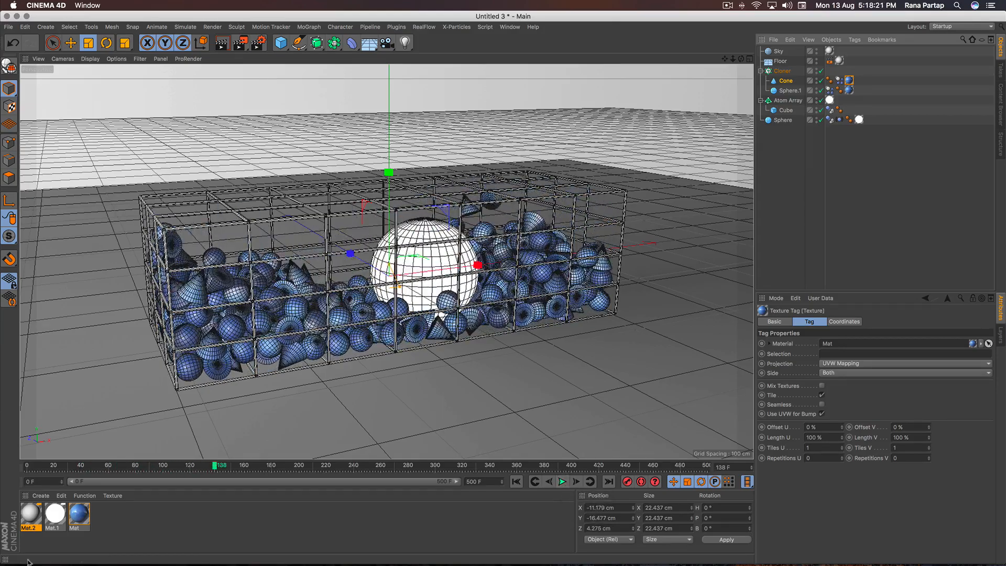
Step: Duplicate the blue material and load the cyan-to-white preset named Gradient into the copy's color gradient
left_click_drag(79, 515, 128, 508)
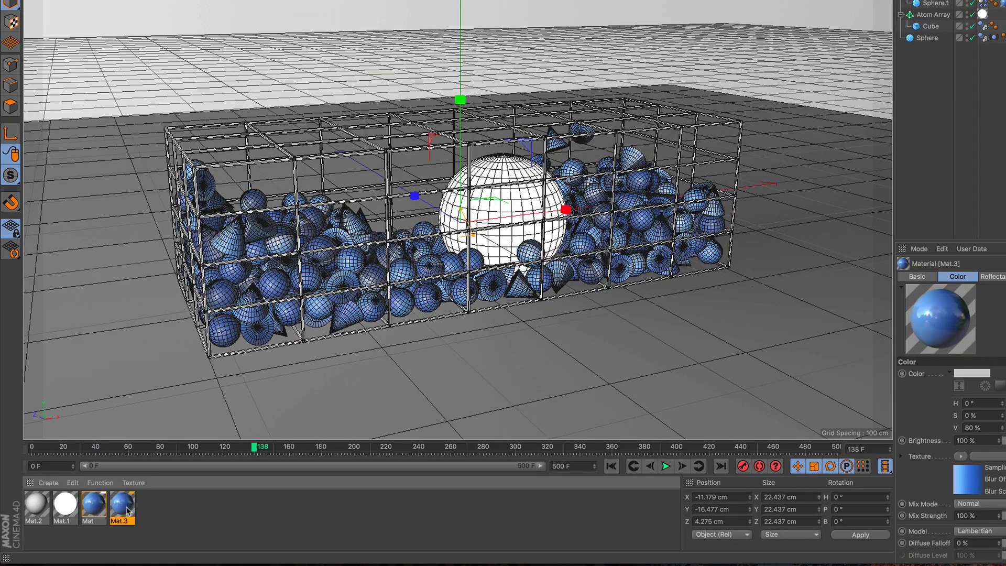
double_click(125, 509)
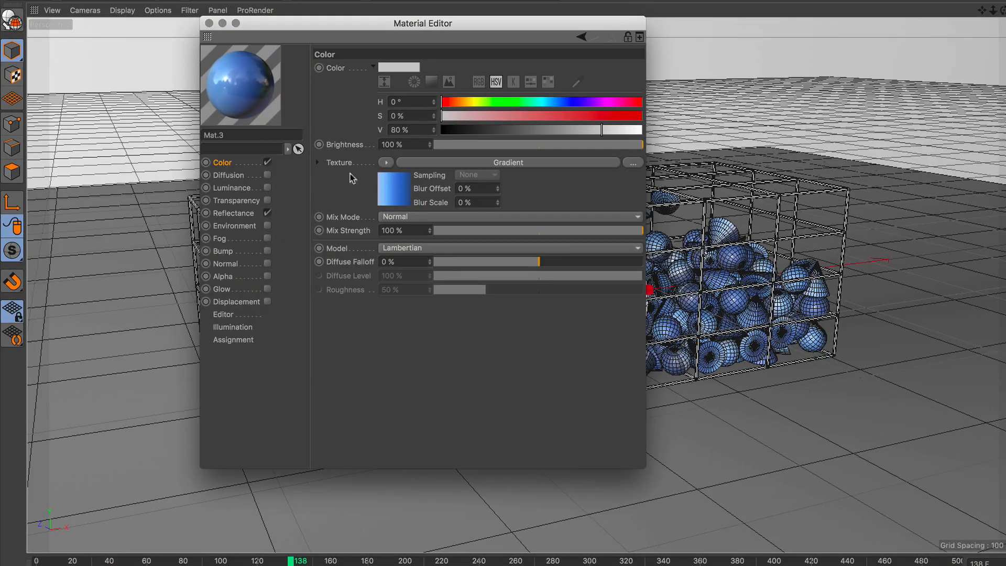
left_click(476, 163)
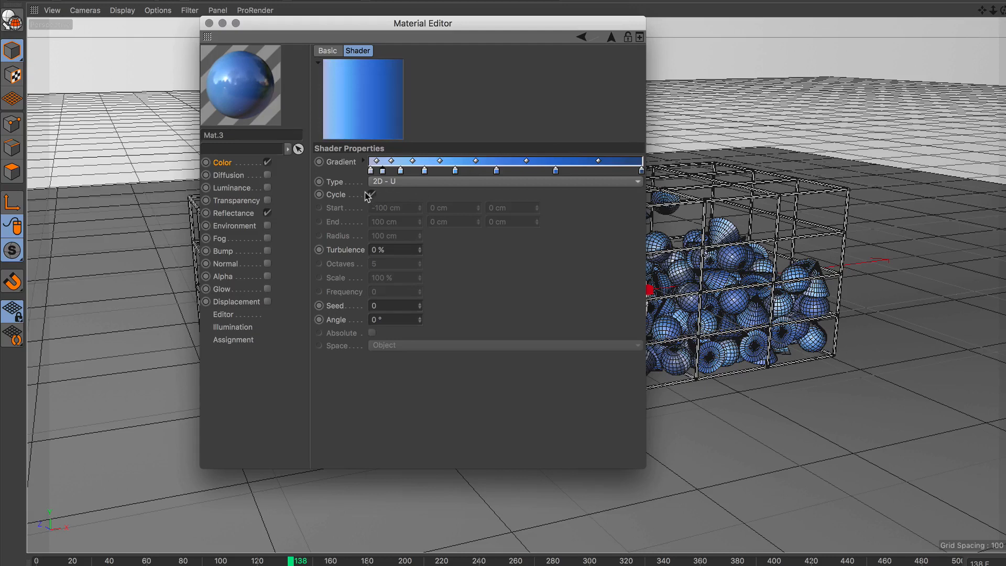
left_click(363, 162)
left_click(394, 301)
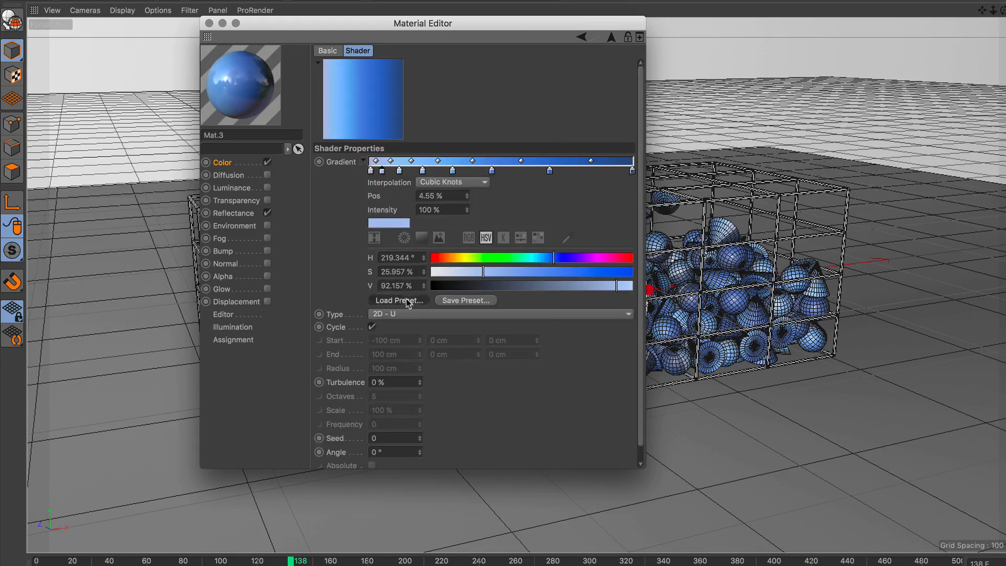
scroll(416, 318, "down", 2)
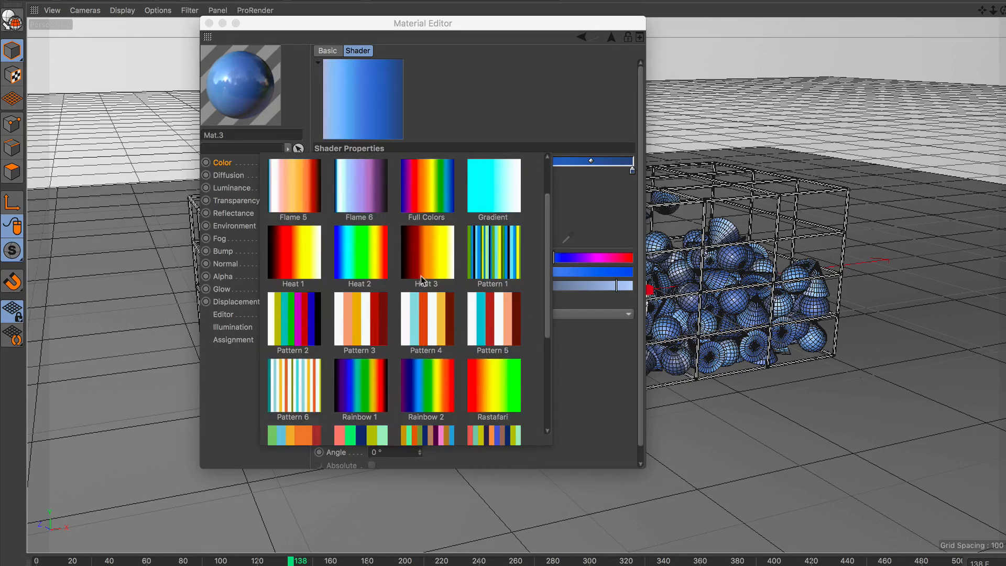
left_click(502, 196)
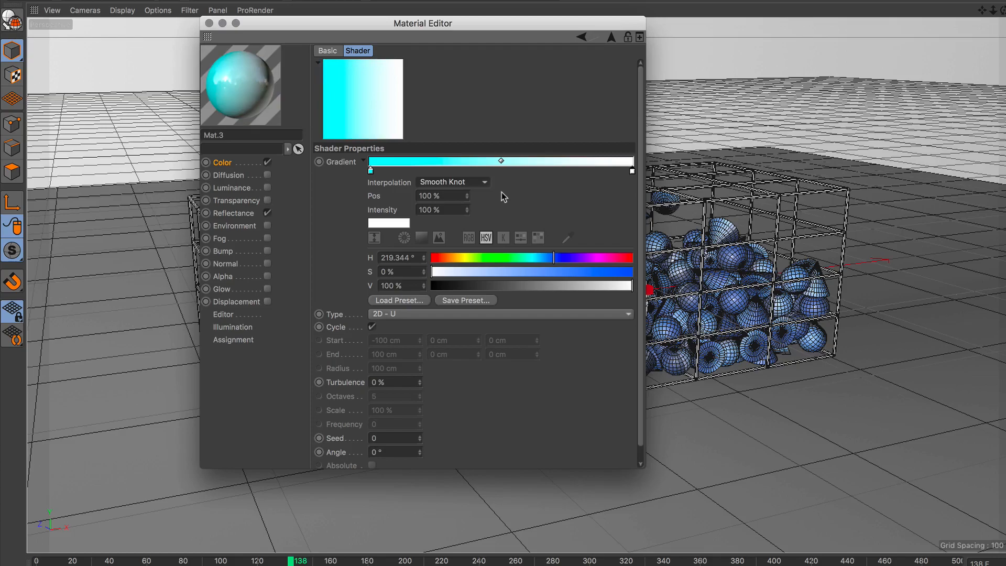
left_click(210, 24)
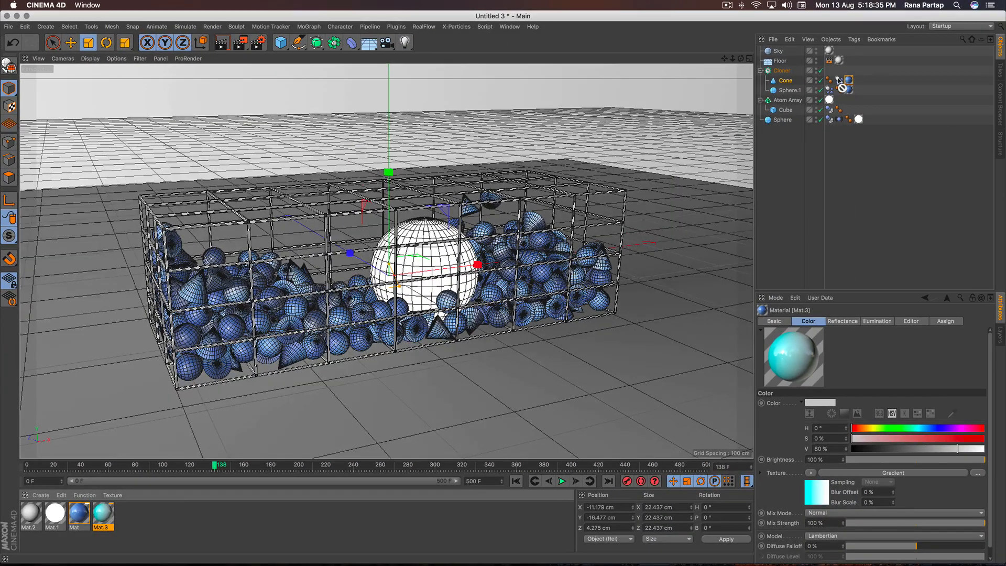
Step: Replace the cone's material with the cyan gradient material and render a preview of the view
left_click_drag(847, 81, 848, 80)
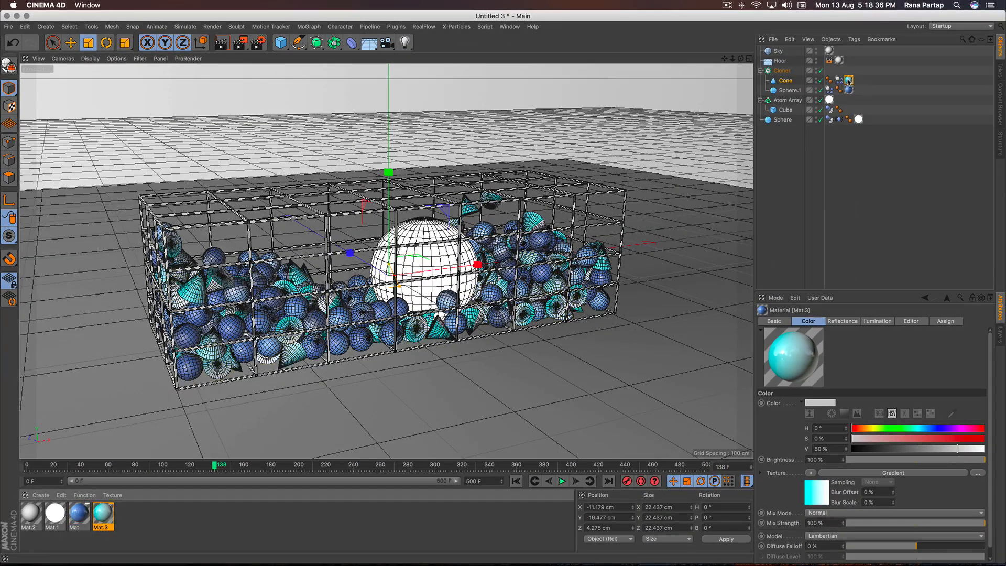
left_click(221, 43)
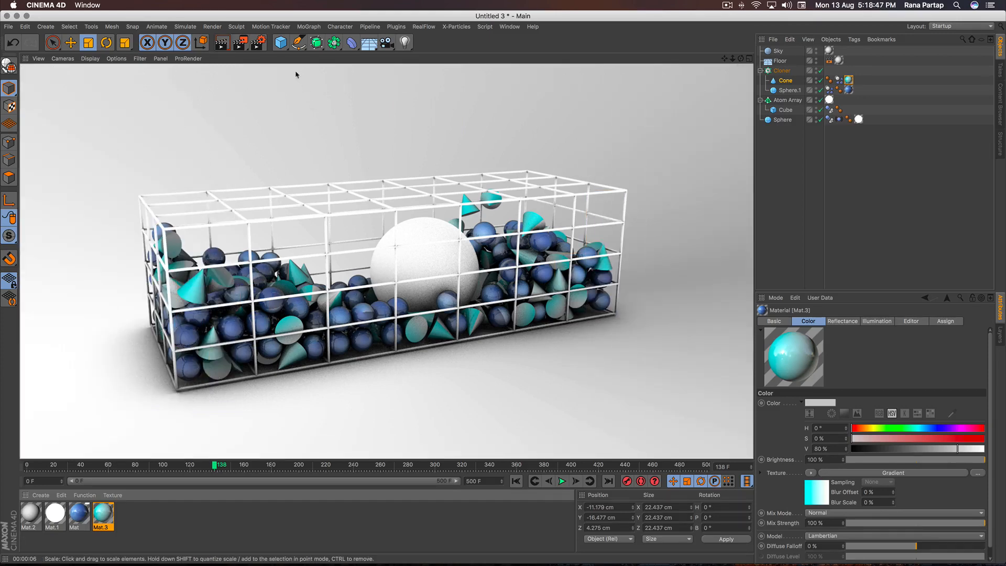
Step: Add a torus primitive and scale it uniformly down to about 32.5 cm wide
left_click(282, 42)
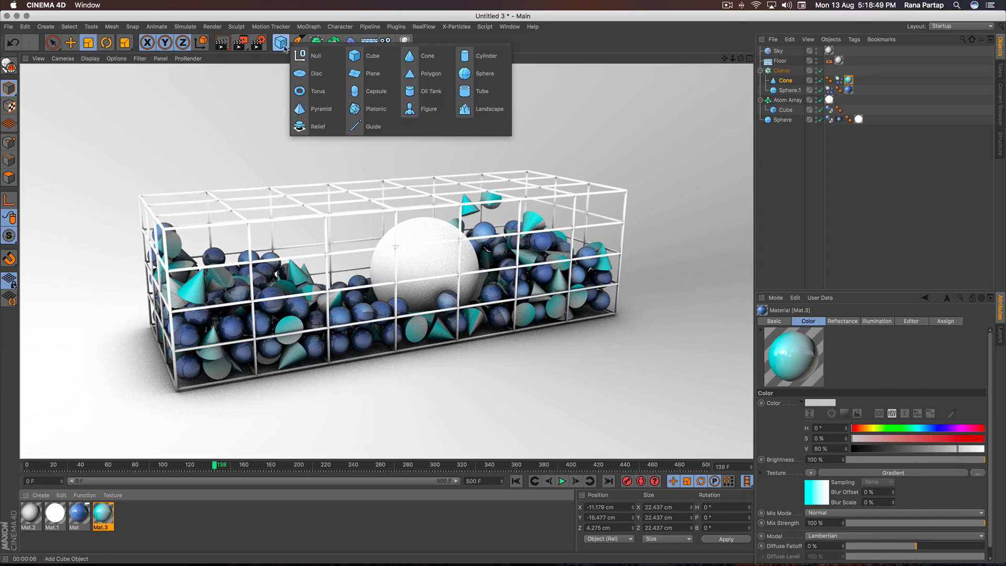
left_click(318, 91)
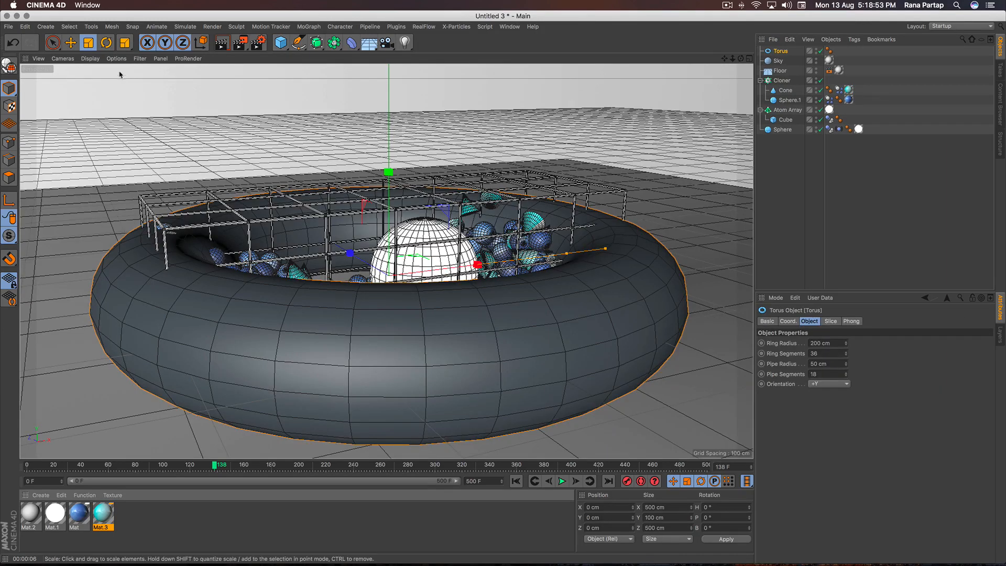
left_click(94, 43)
left_click_drag(630, 152, 354, 320)
Step: Make the torus a child of the Cloner and copy the cone's Dynamics Body tag to it
left_click_drag(783, 52, 784, 81)
left_click(838, 90)
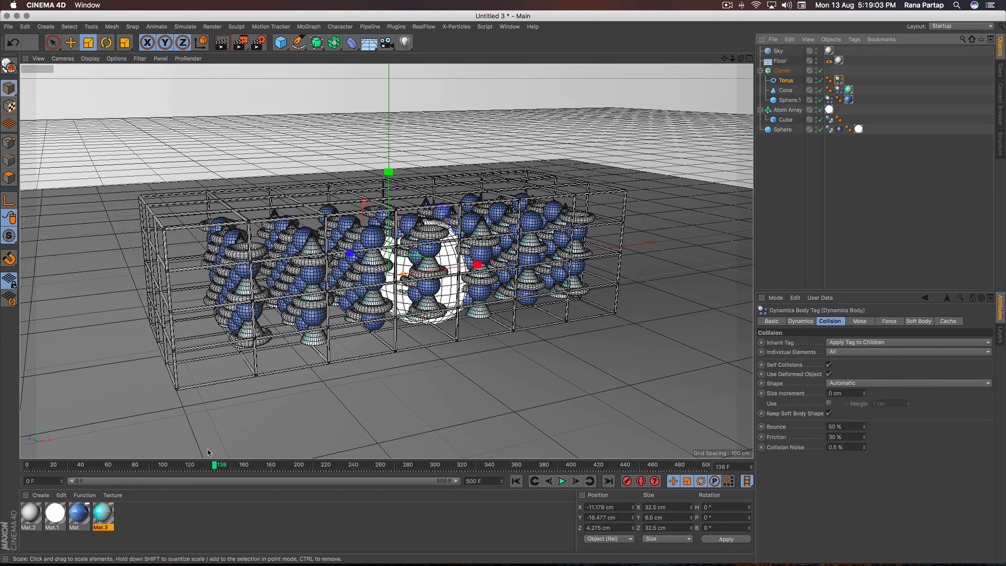
Step: Duplicate the cyan material and load the Sky 3 preset into the copy's color gradient
left_click_drag(102, 515, 126, 517, "ctrl")
double_click(127, 516)
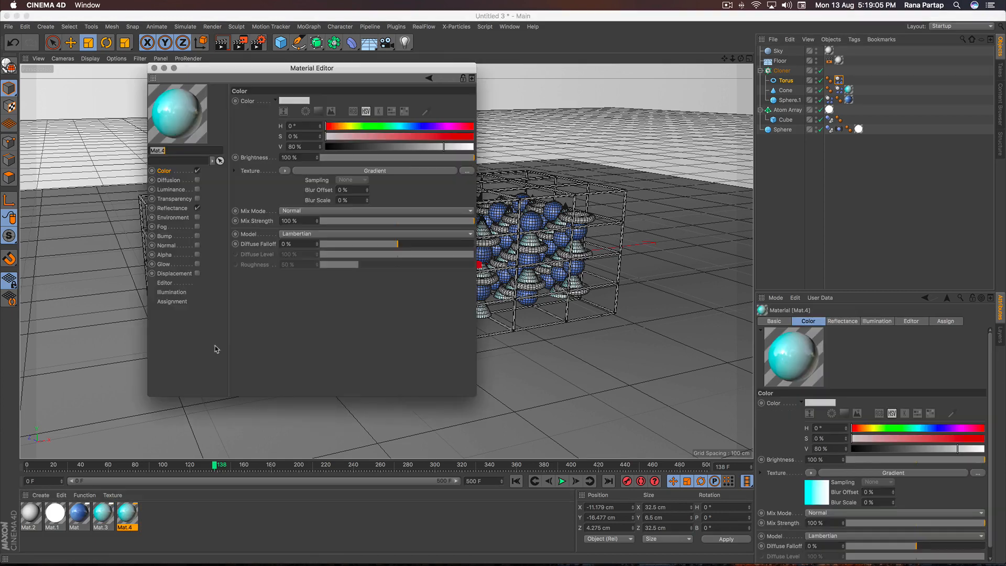
left_click(348, 171)
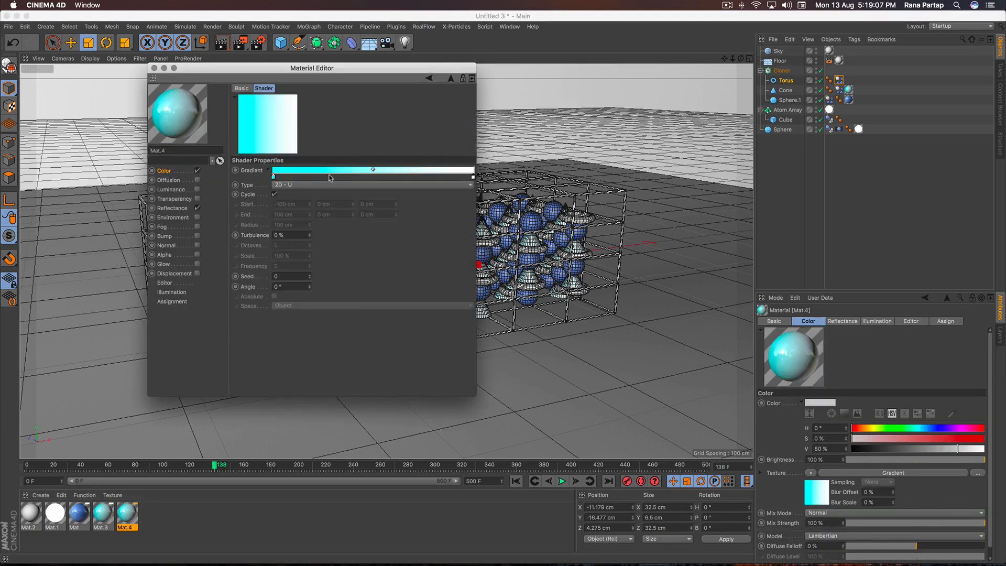
left_click(267, 172)
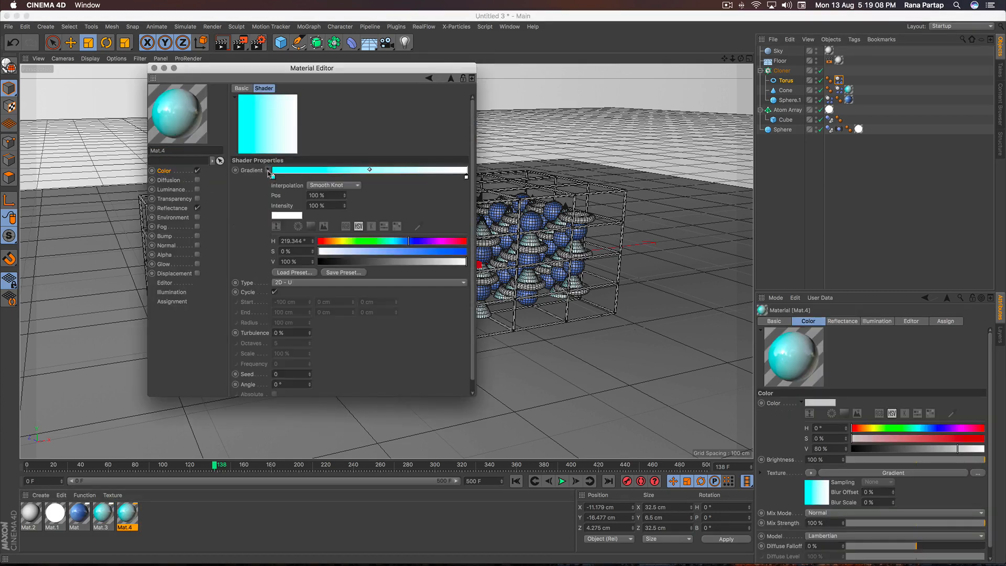
left_click(297, 273)
scroll(283, 293, "down", 5)
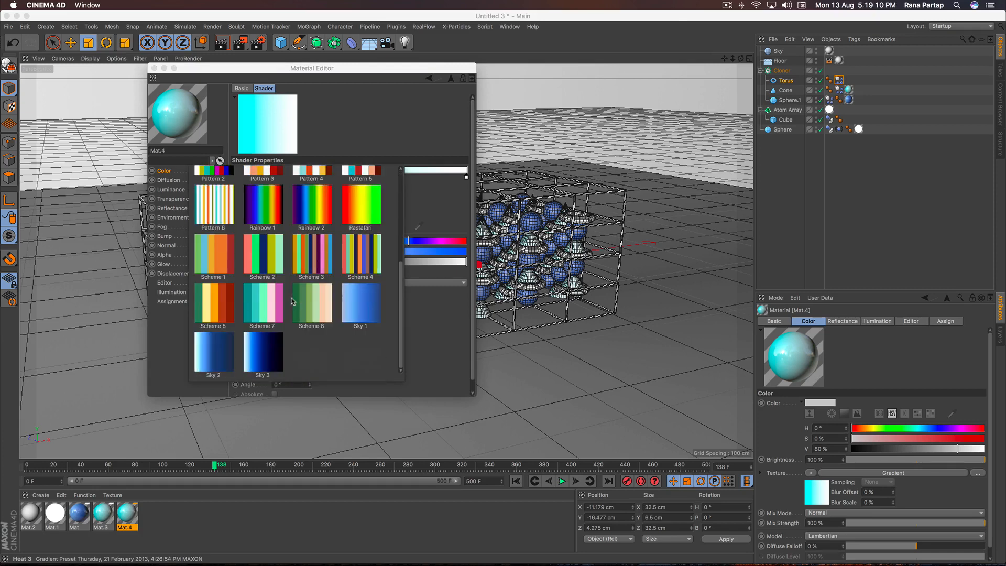
left_click(254, 358)
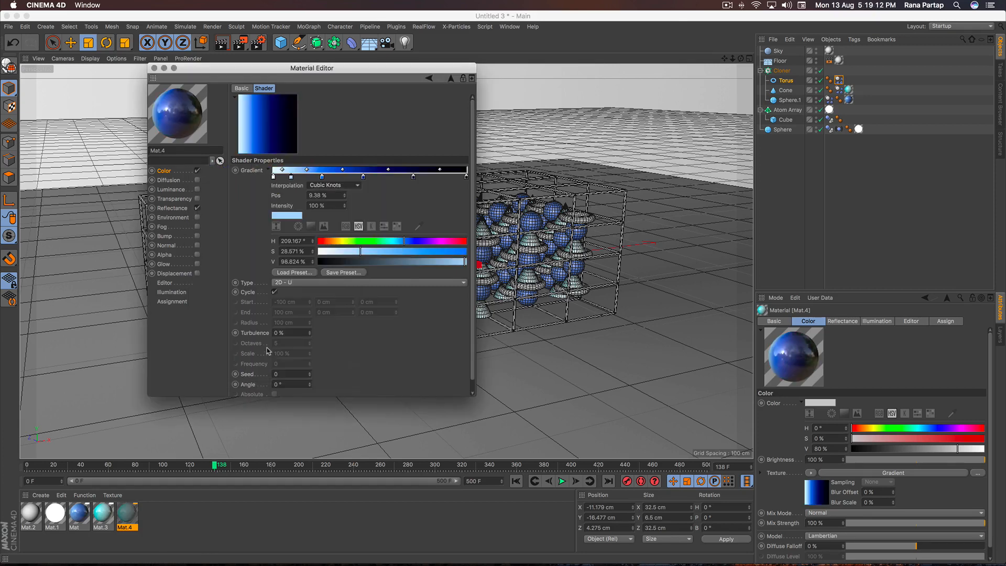
left_click(154, 68)
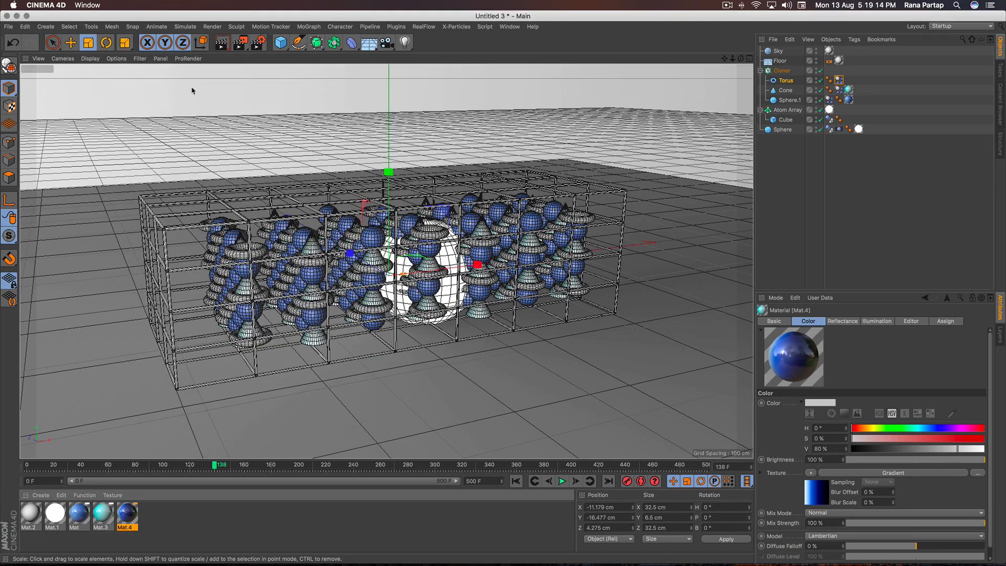
Step: Apply the dark blue Sky 3 material to the torus and play the simulation from the first frame to about frame 91
left_click(516, 481)
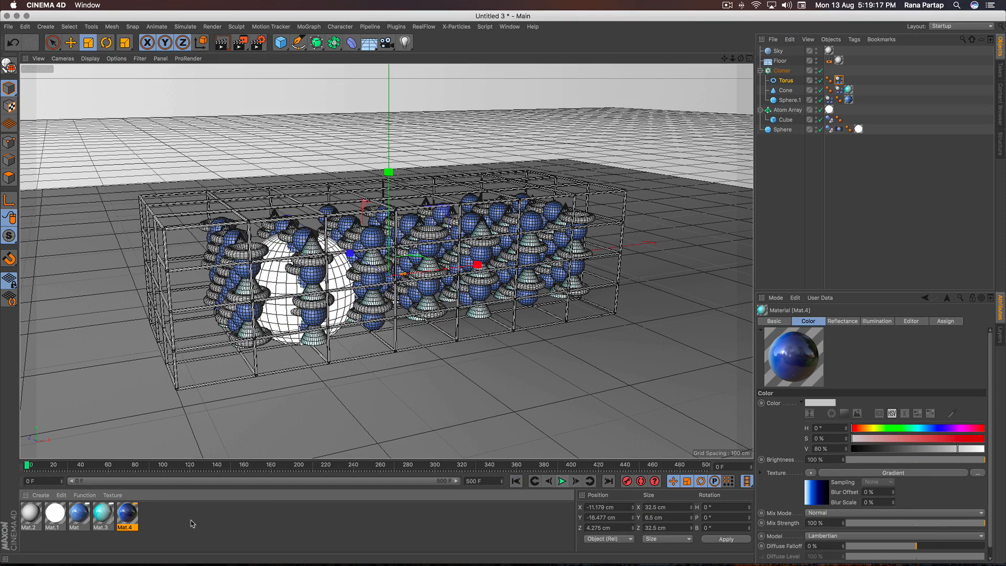
left_click_drag(127, 513, 793, 82)
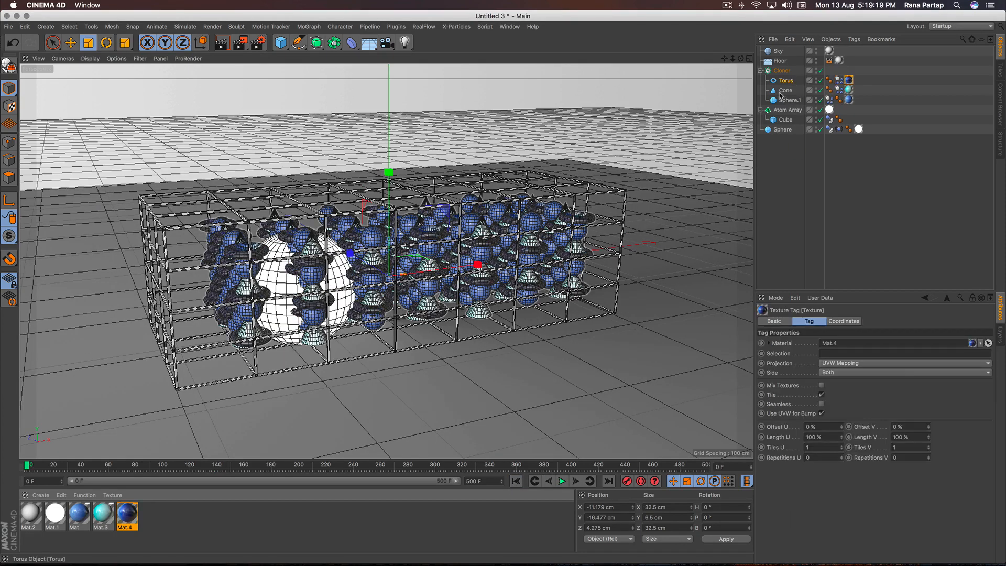
left_click(561, 481)
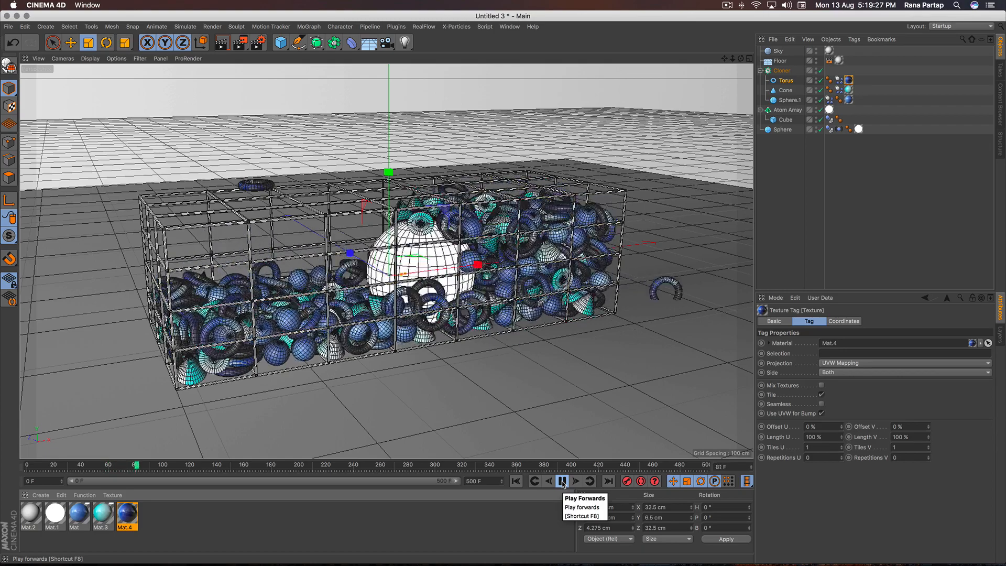
left_click(562, 481)
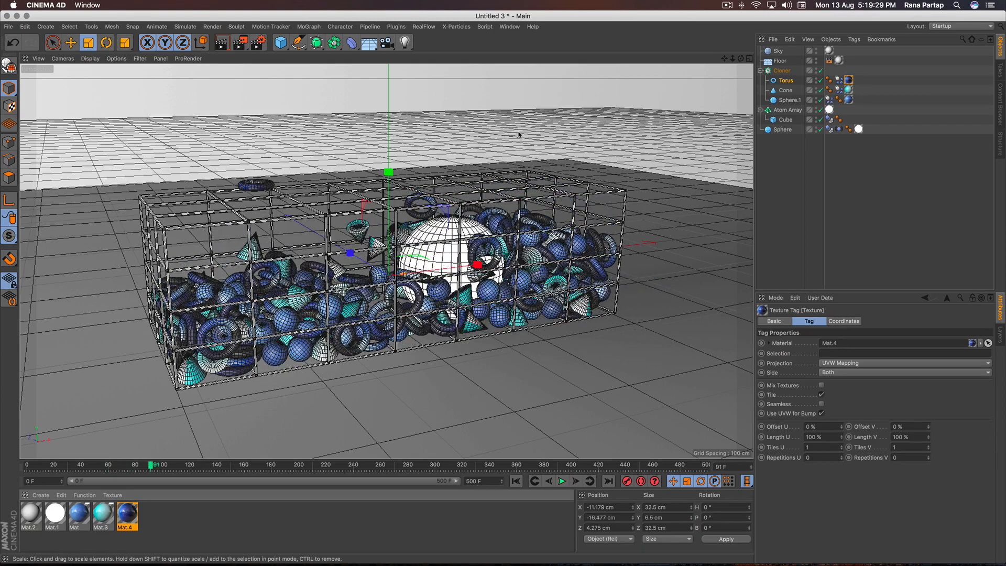
Step: Scale the torus down to about 28.2 cm wide
left_click_drag(510, 144, 487, 165)
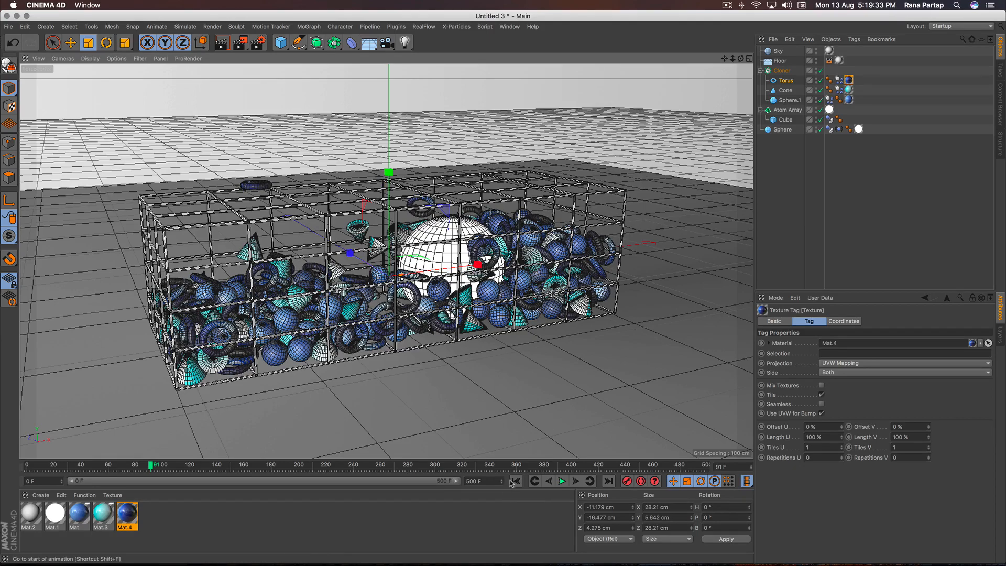
Step: Play the simulation on to about frame 149 and render a preview of the view
left_click(561, 481)
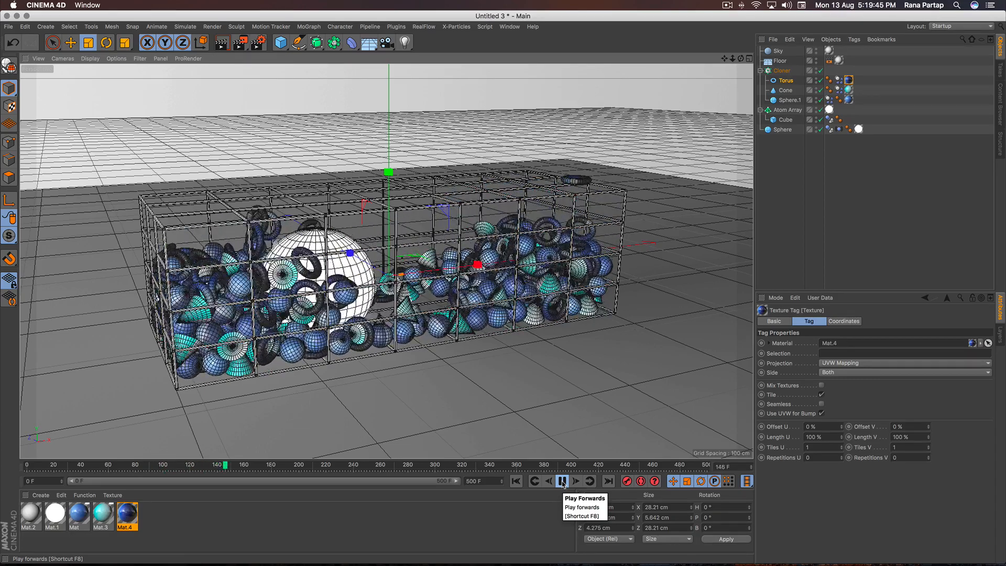
left_click(562, 481)
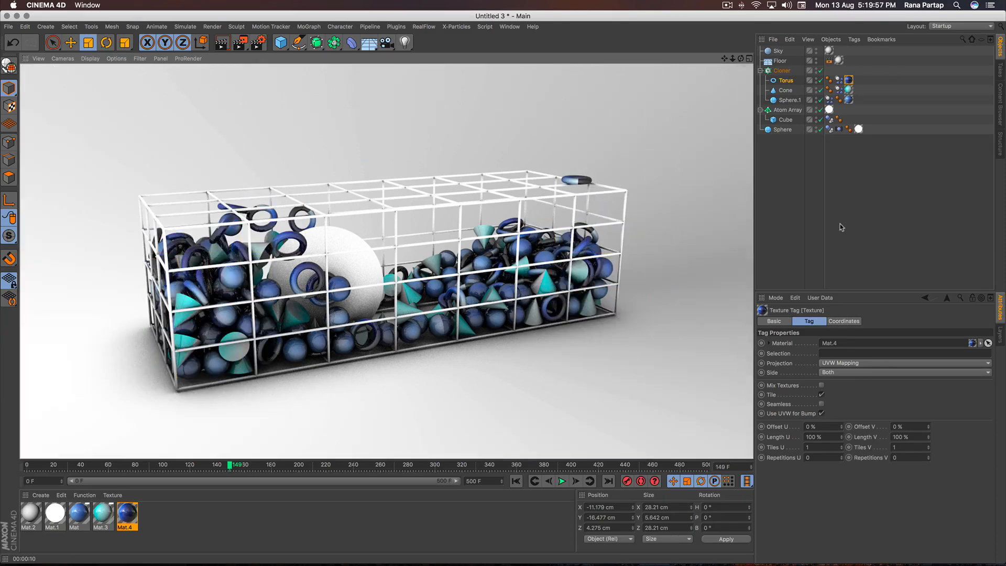
Step: Set the Atom Array's cylinder radius and sphere radius to 0.8 cm and render a preview of the view
left_click(787, 109)
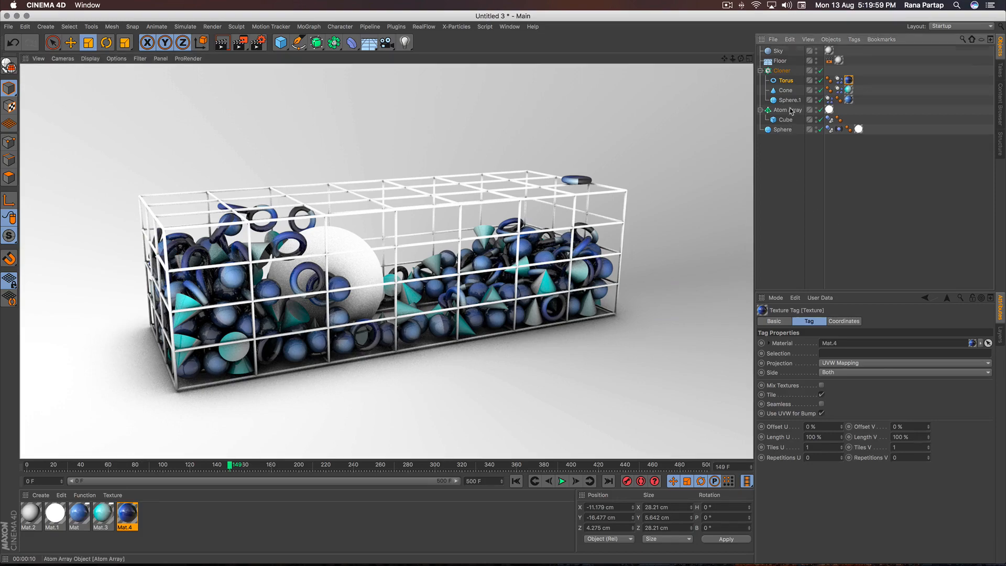
left_click(836, 352)
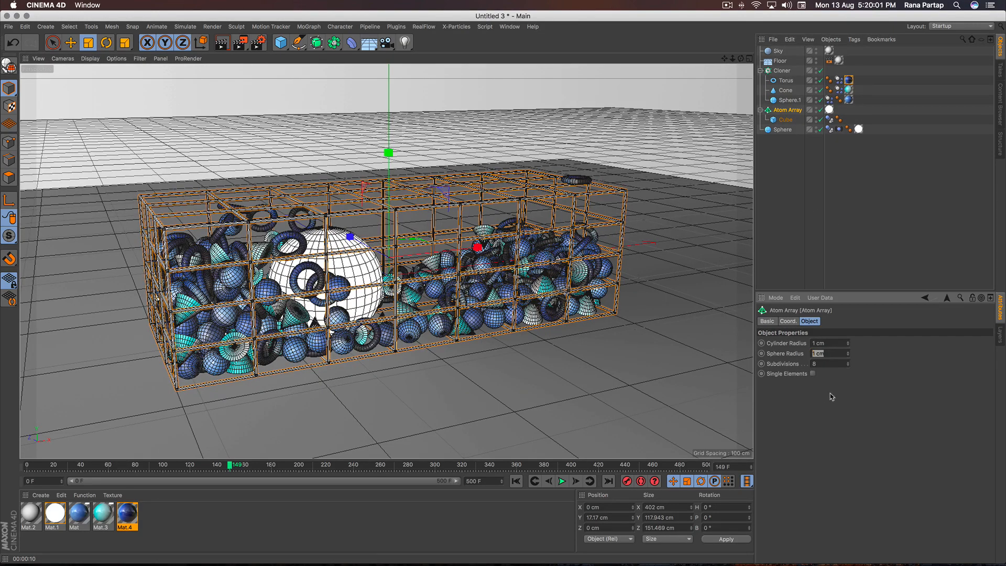
type("0.8")
key("Return")
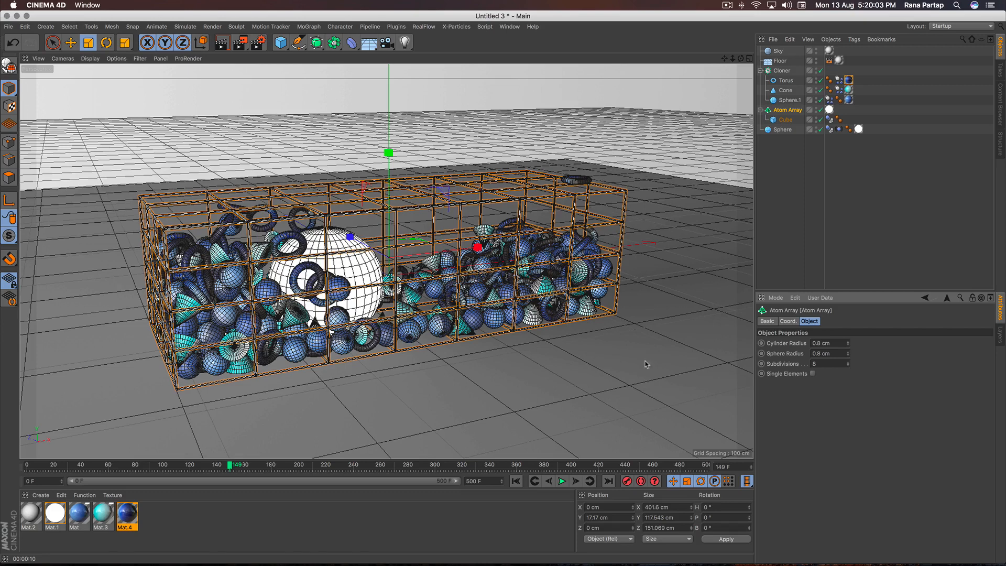
left_click(223, 44)
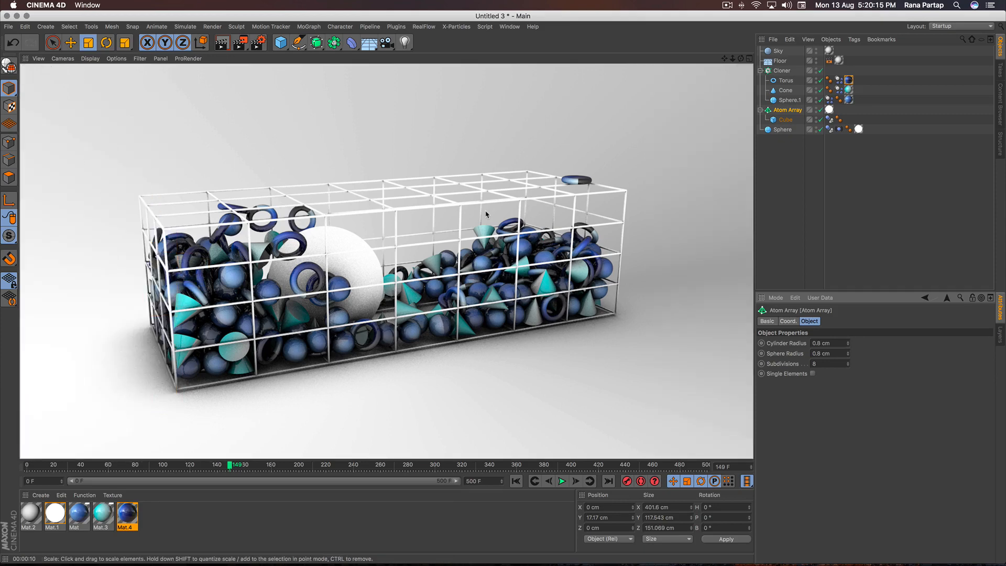
Step: Add a cube primitive and scale it down uniformly to 17 cm
left_click(281, 42)
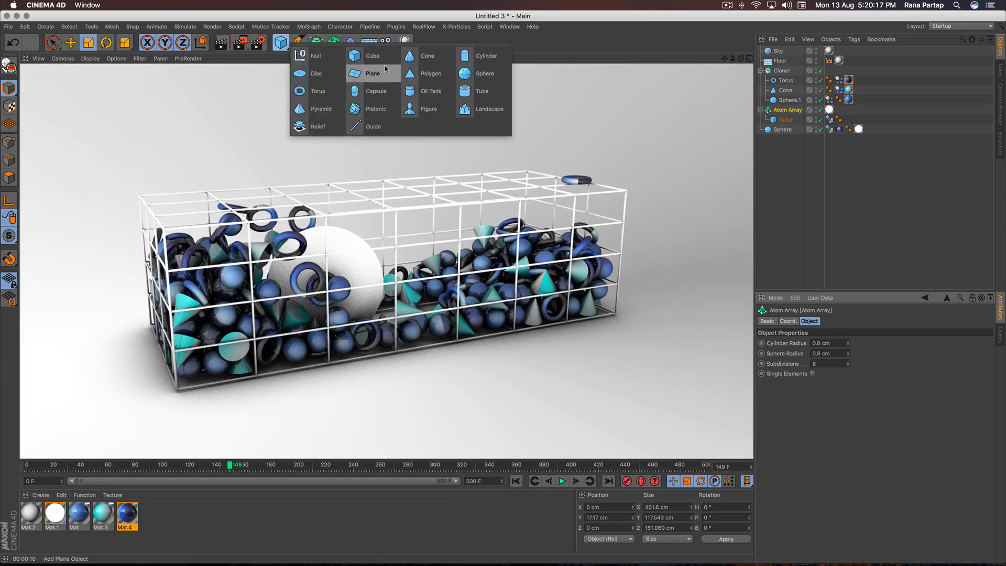
left_click(384, 56)
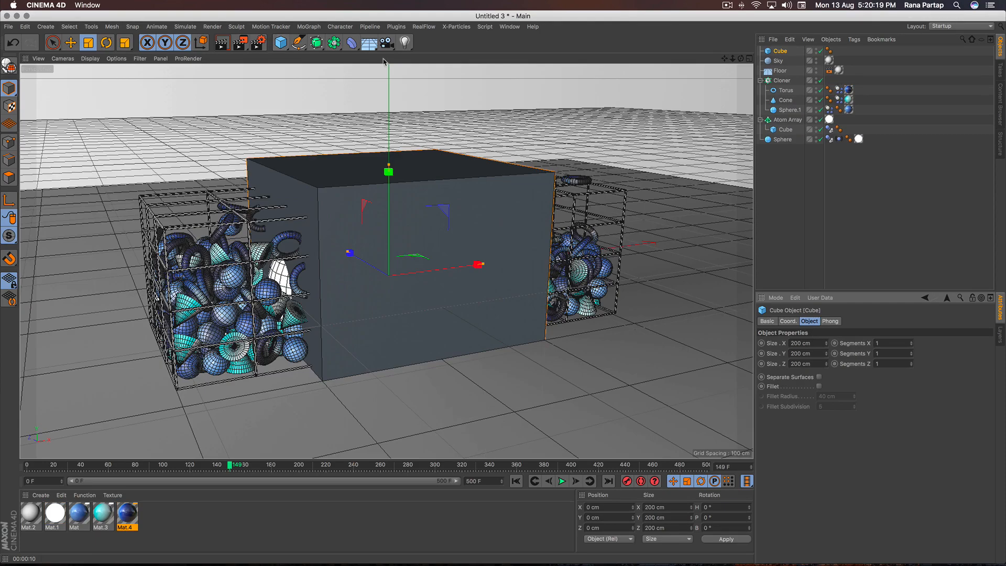
left_click(88, 42)
left_click_drag(566, 132, 312, 326)
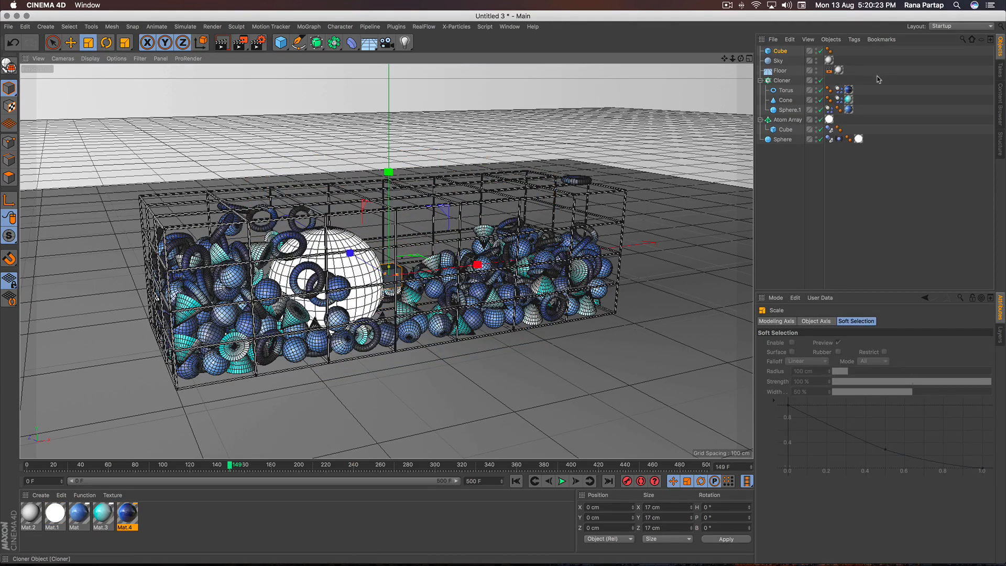
Step: Make the new cube a child of the Cloner and copy the torus's Dynamics Body tag to it
left_click_drag(776, 53, 782, 80)
left_click(839, 90)
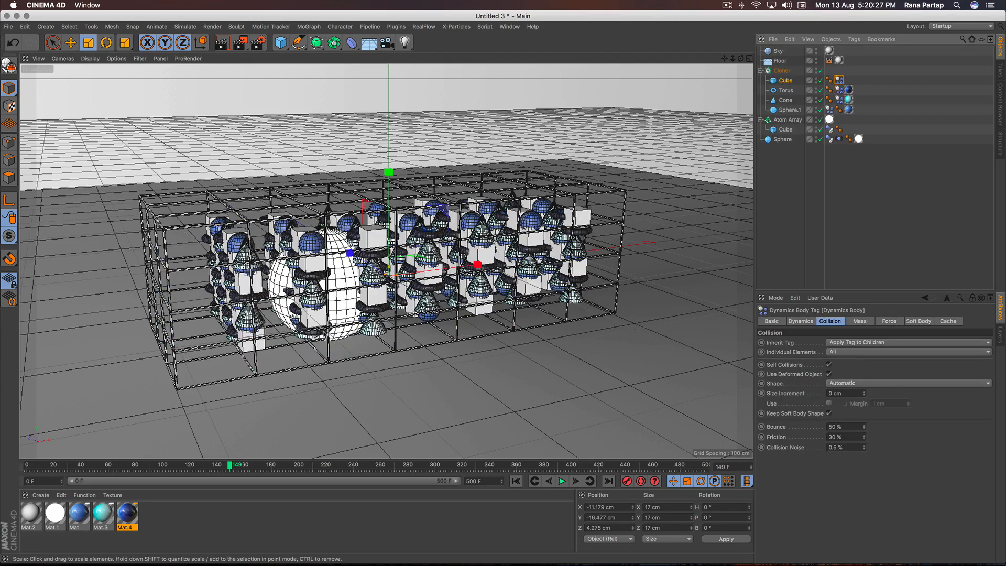
Step: Duplicate the dark blue material and load the Rastafari preset into the copy's color gradient
left_click_drag(126, 515, 156, 516, "ctrl")
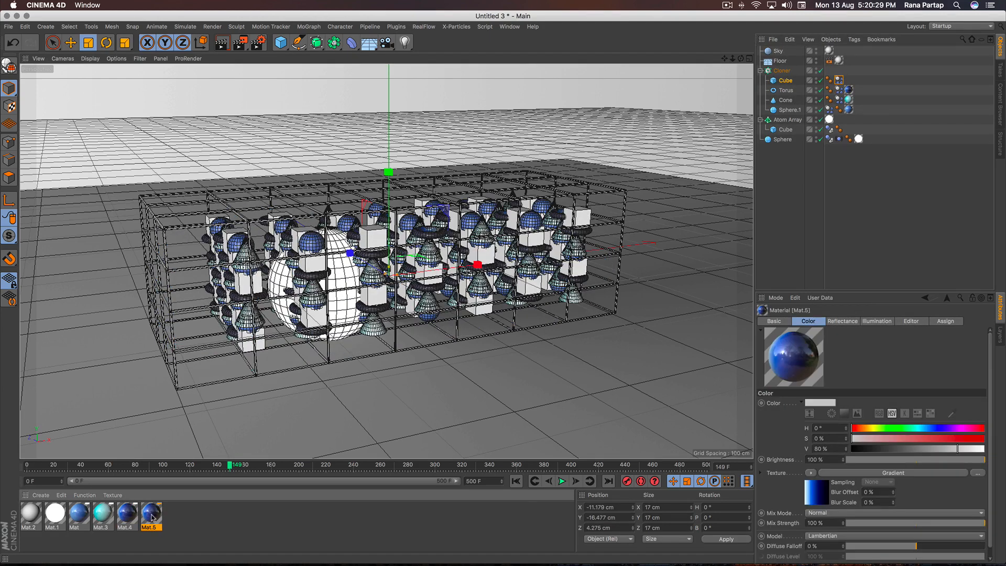
double_click(152, 516)
left_click(314, 172)
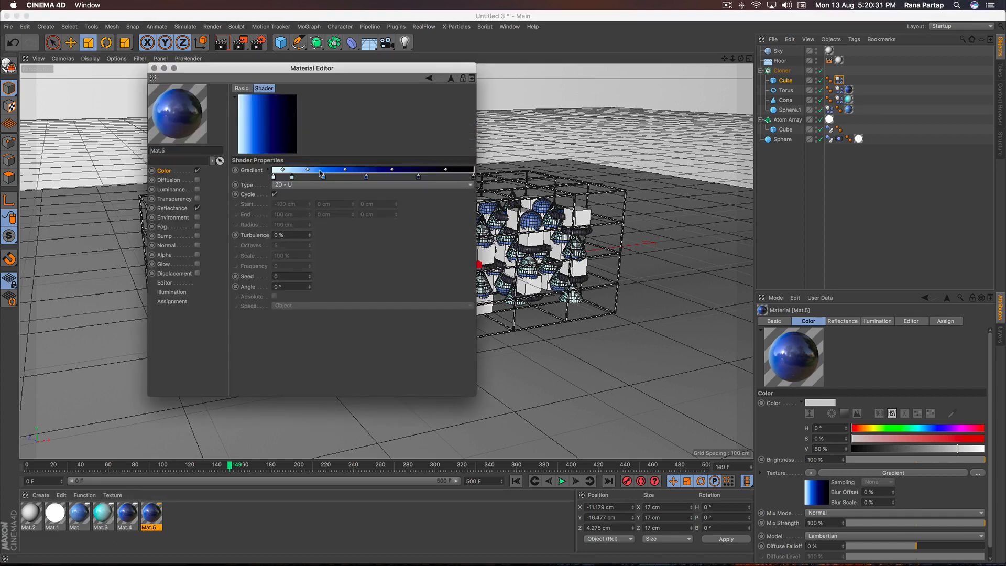
left_click(268, 171)
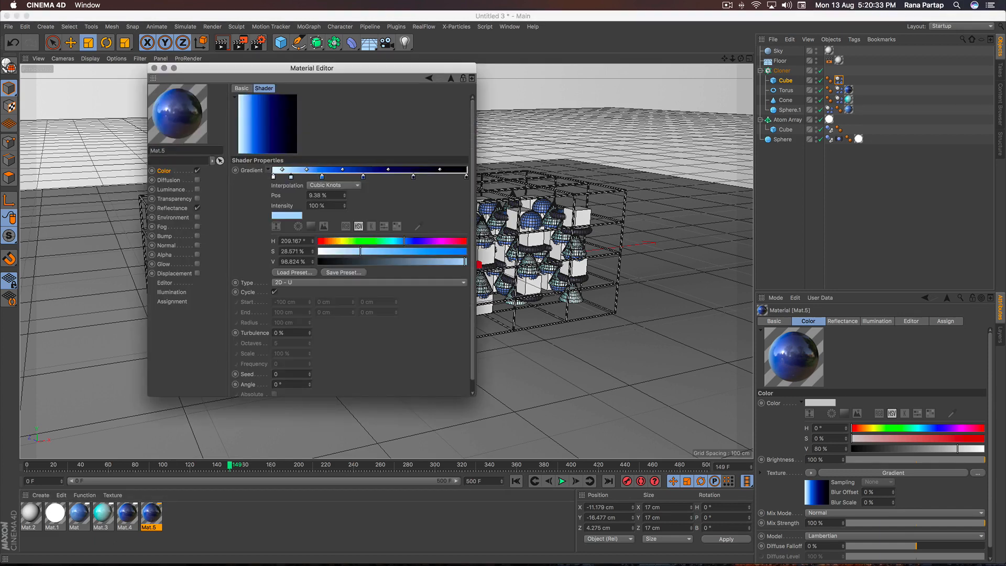
left_click(296, 273)
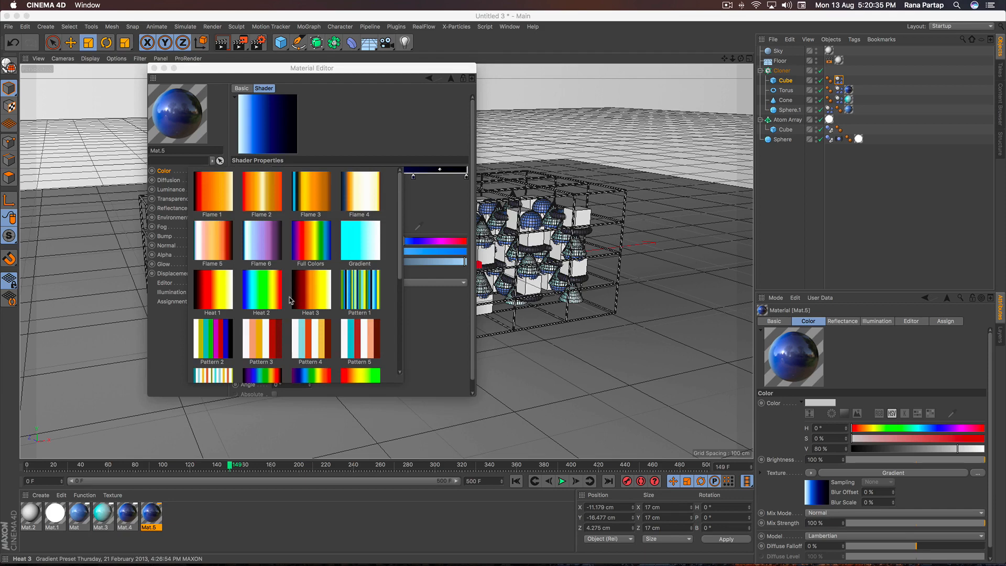
scroll(290, 300, "down", 1)
scroll(290, 300, "down", 1)
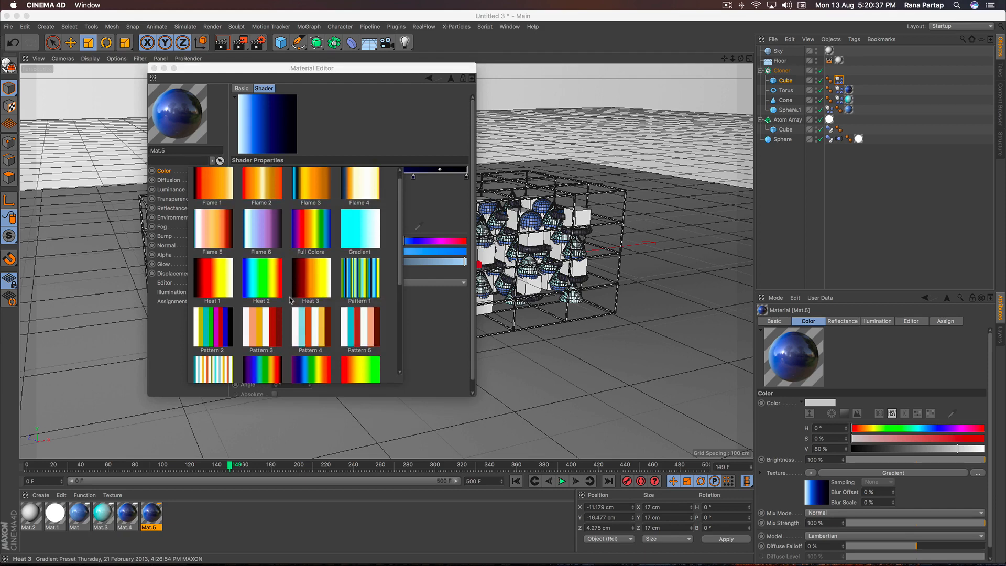
scroll(290, 300, "down", 5)
left_click(360, 276)
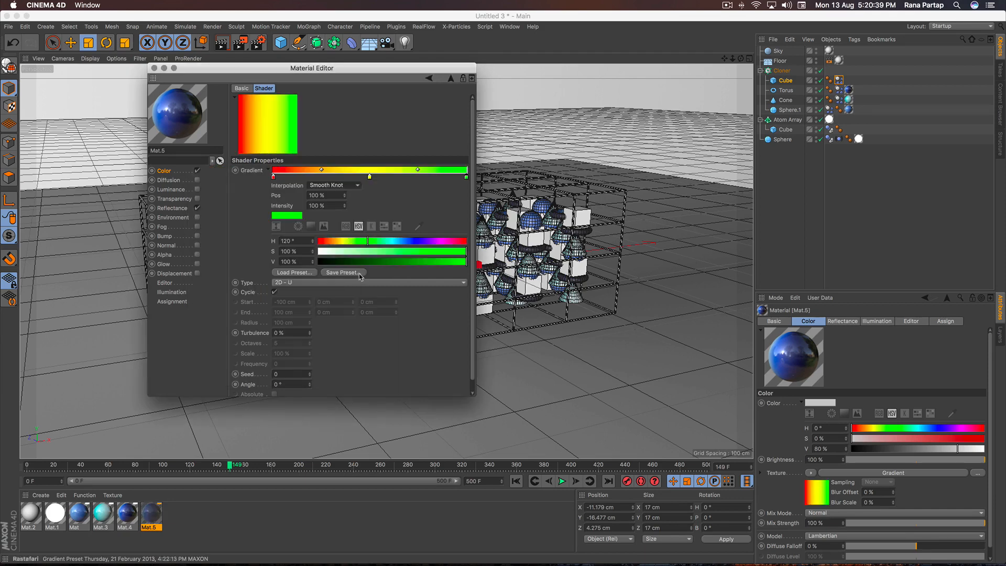
left_click(154, 68)
Step: Apply the Rastafari gradient material to the Cloner's cube and play the simulation from the first frame to about frame 80
left_click_drag(513, 277, 816, 114)
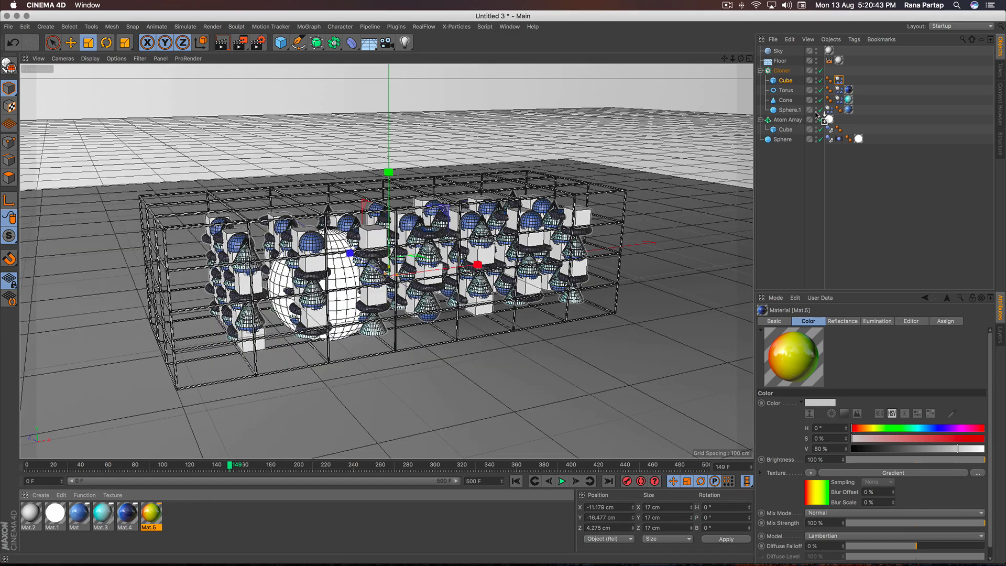
left_click_drag(785, 82, 786, 81)
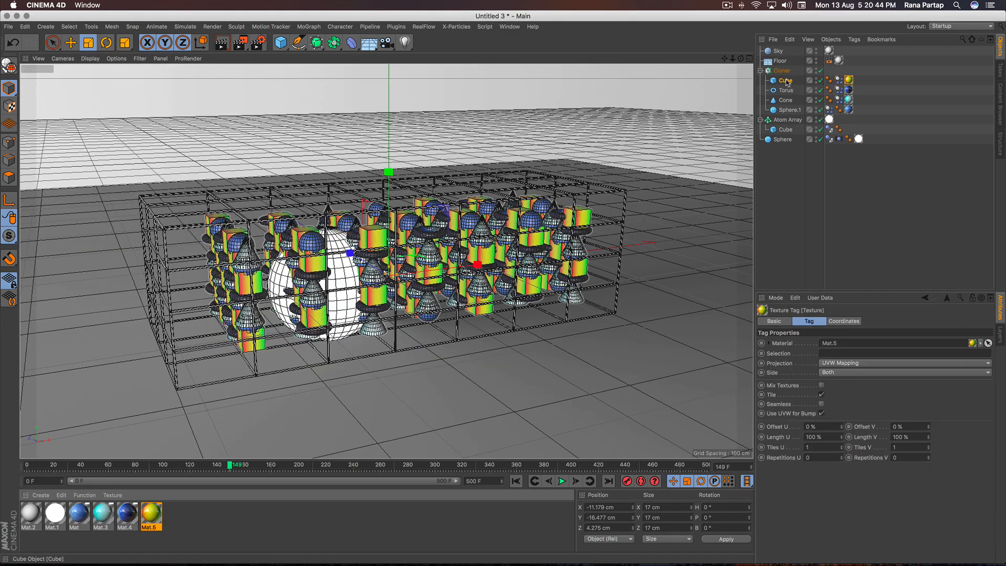
left_click(516, 481)
left_click(561, 482)
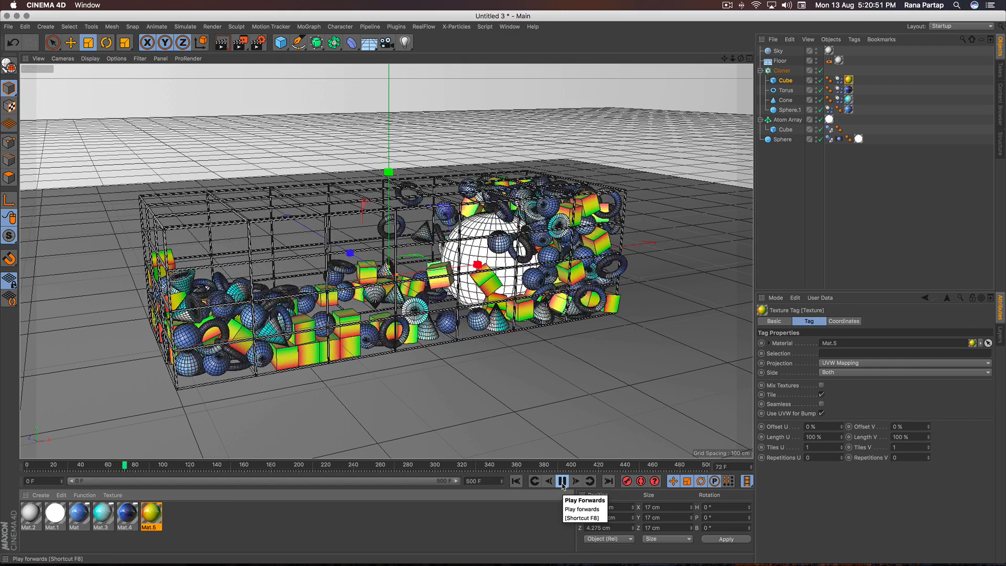
left_click(562, 481)
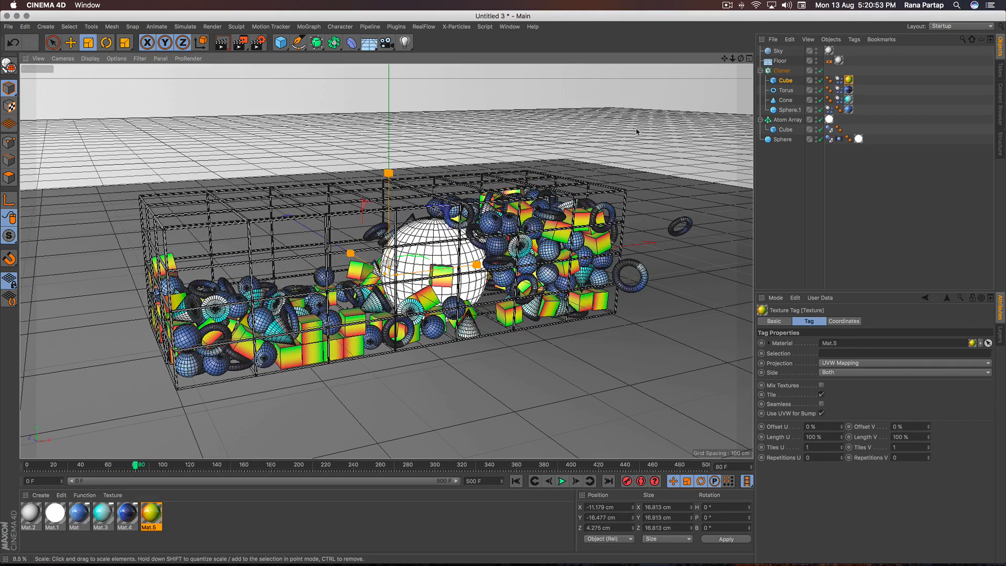
Step: Scale the Cloner's cube down to about 13.3 cm and set the Cloner's grid count to 8 × 8 × 8
left_click_drag(614, 166, 601, 177)
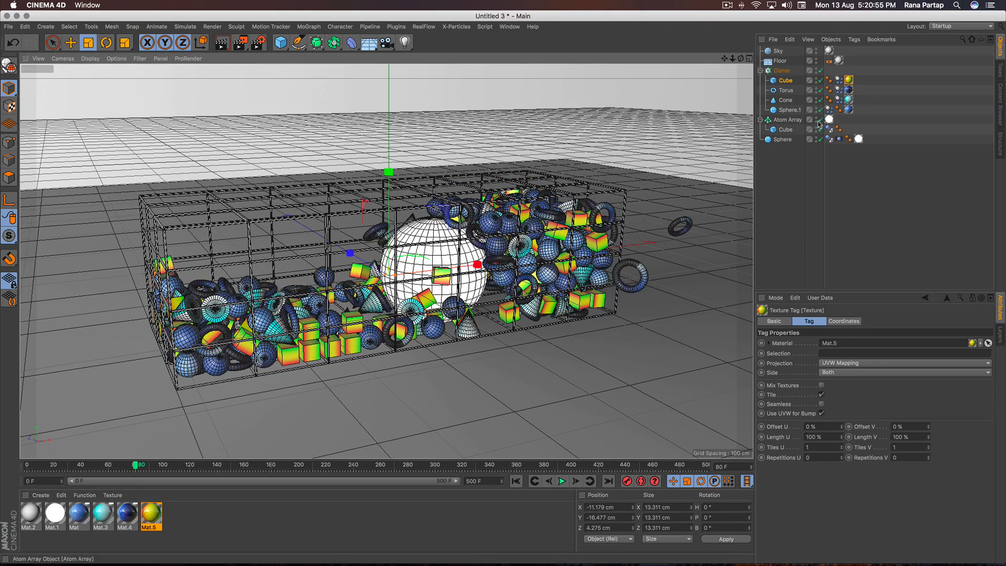
left_click(783, 72)
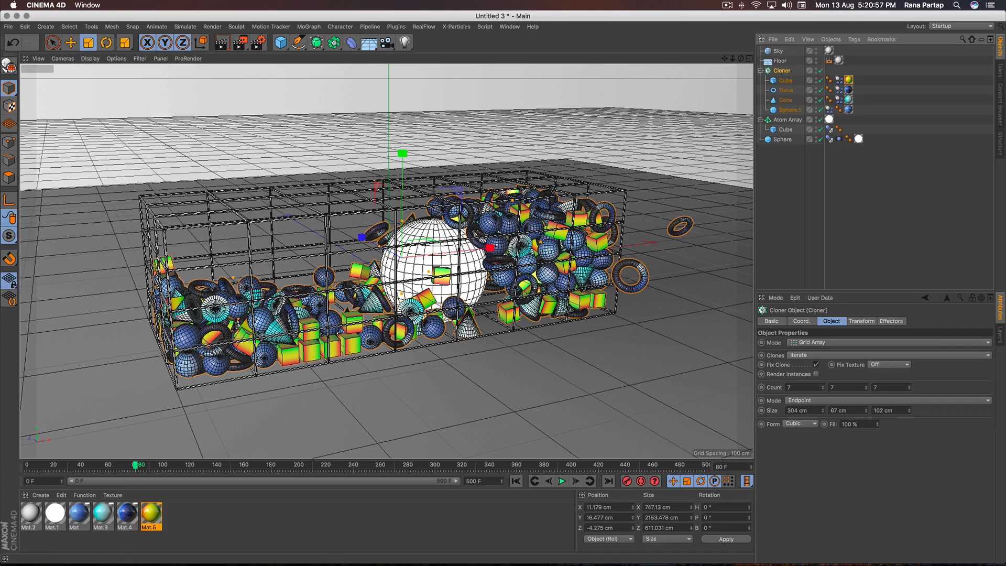
left_click(823, 386)
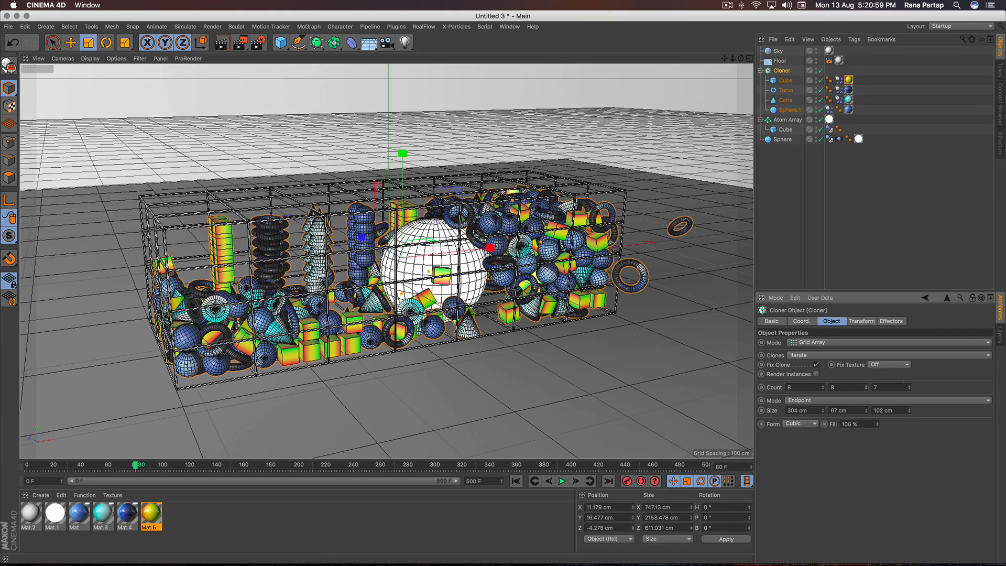
left_click(909, 386)
Step: Play the simulation from the first frame to about frame 113, switching the viewport display to Gouraud Shading without lines
left_click(516, 481)
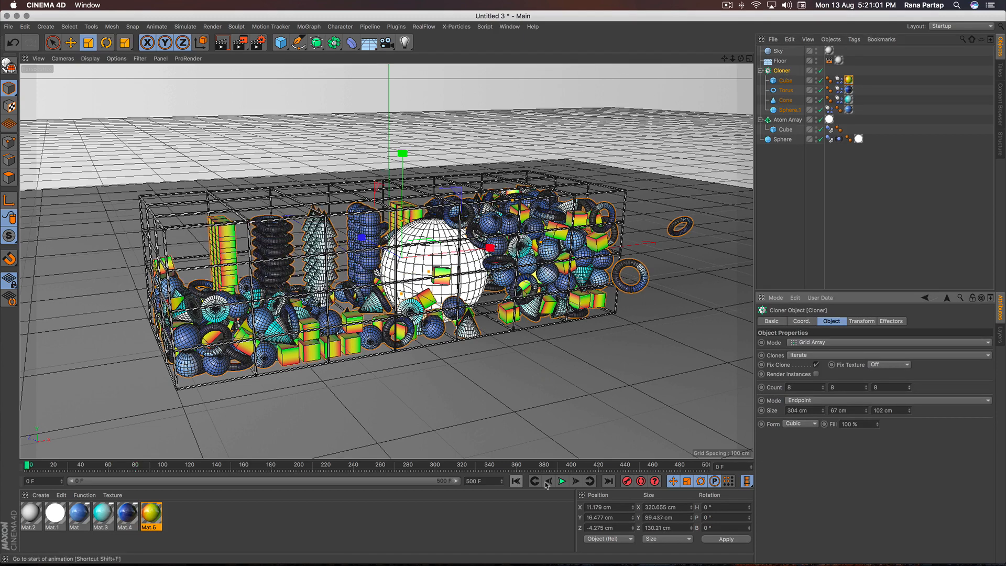
left_click(561, 481)
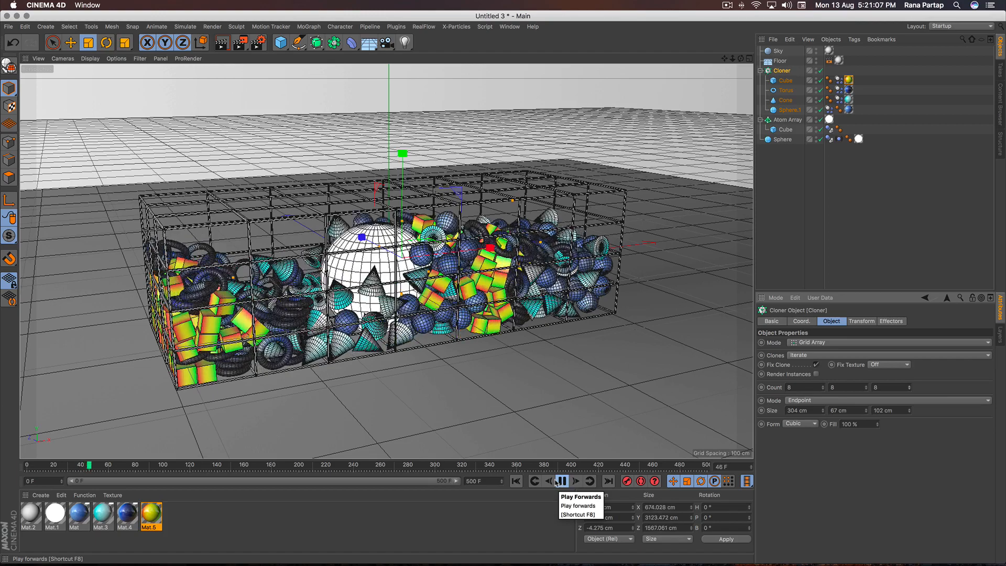
left_click(52, 43)
left_click(90, 58)
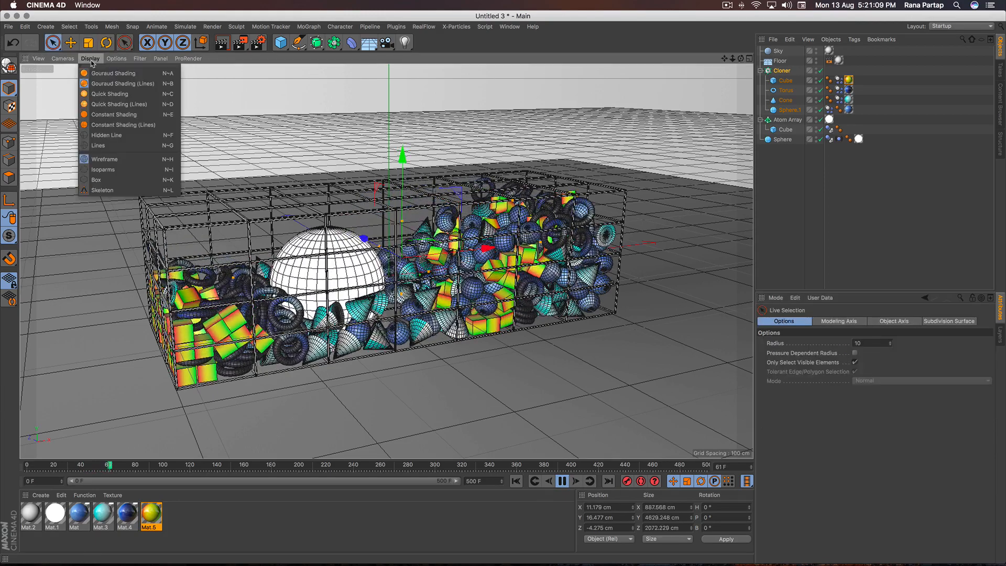
left_click(104, 70)
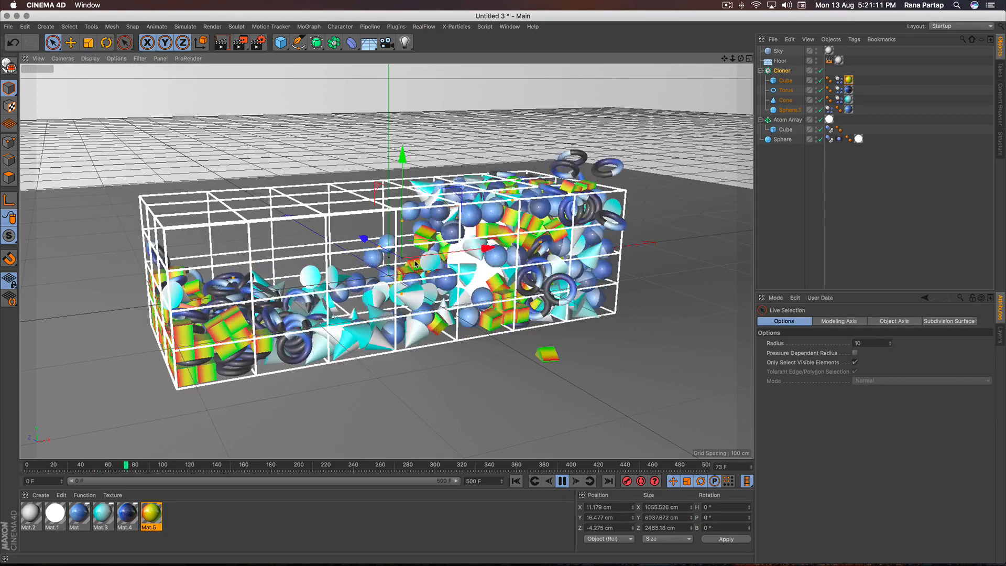
left_click(562, 481)
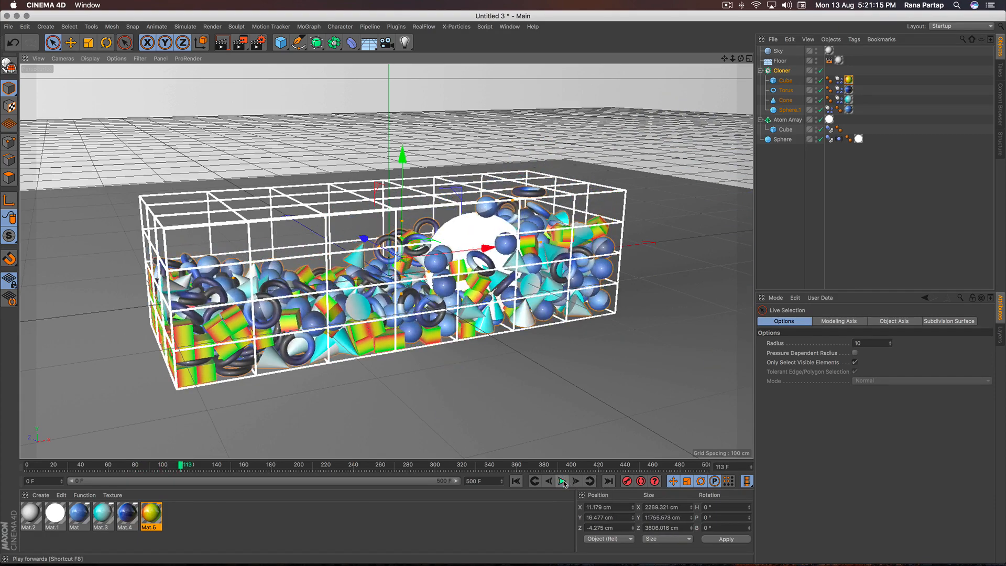
Step: Set the cage cube's segments to 14 in X, 6 in Y and 6 in Z, and render a preview
left_click(785, 129)
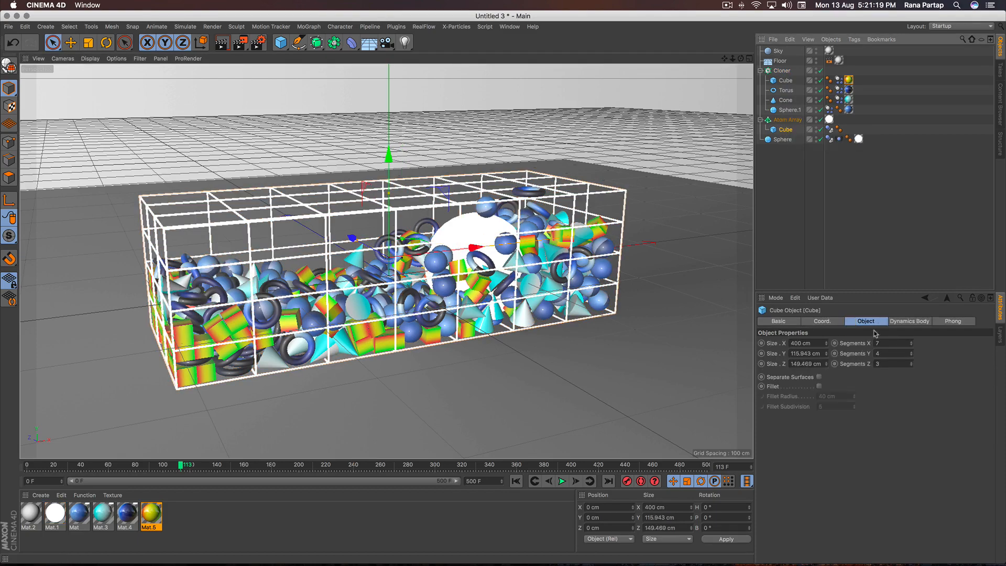
left_click(912, 352)
left_click(912, 352)
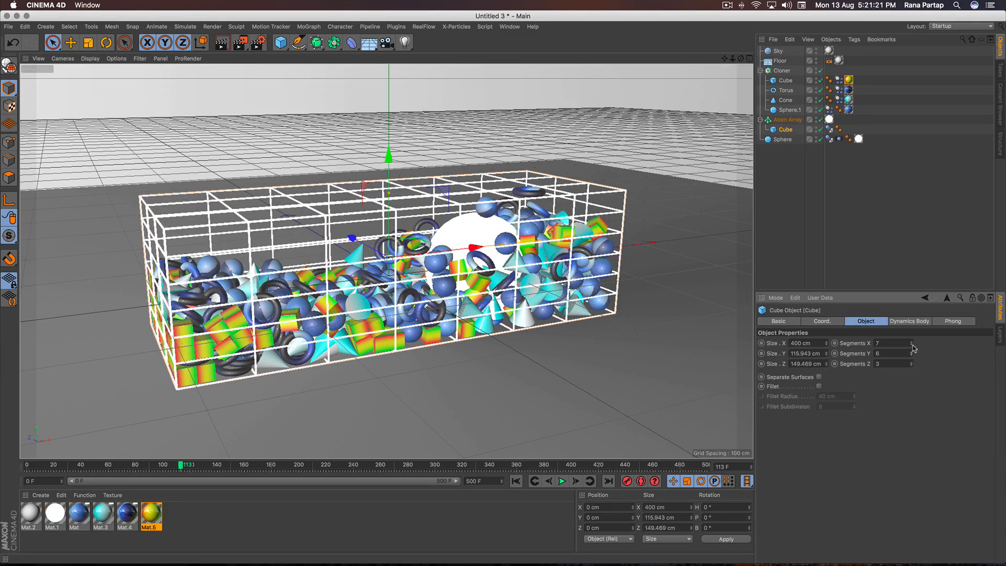
left_click_drag(912, 347, 914, 364)
left_click(912, 344)
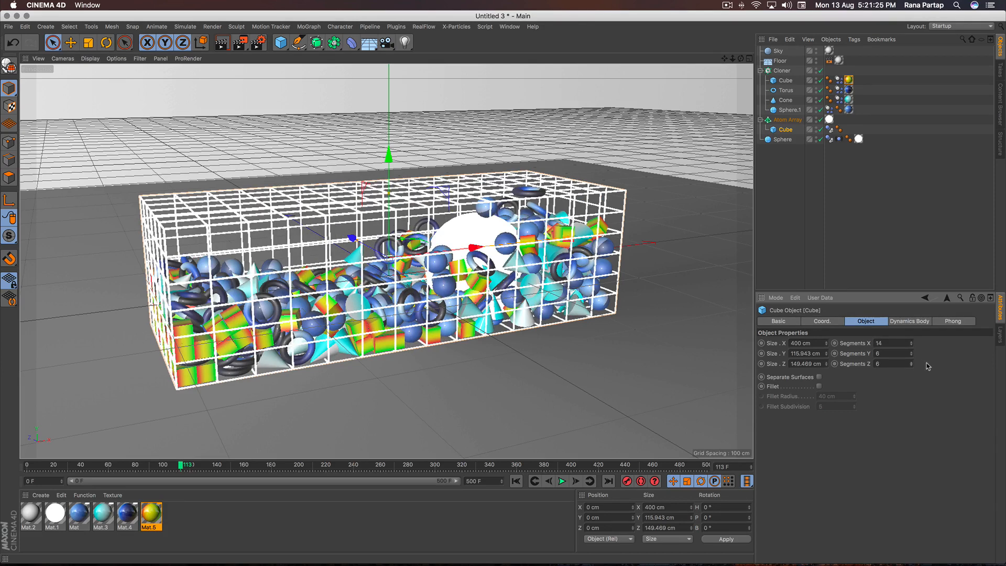
left_click(223, 43)
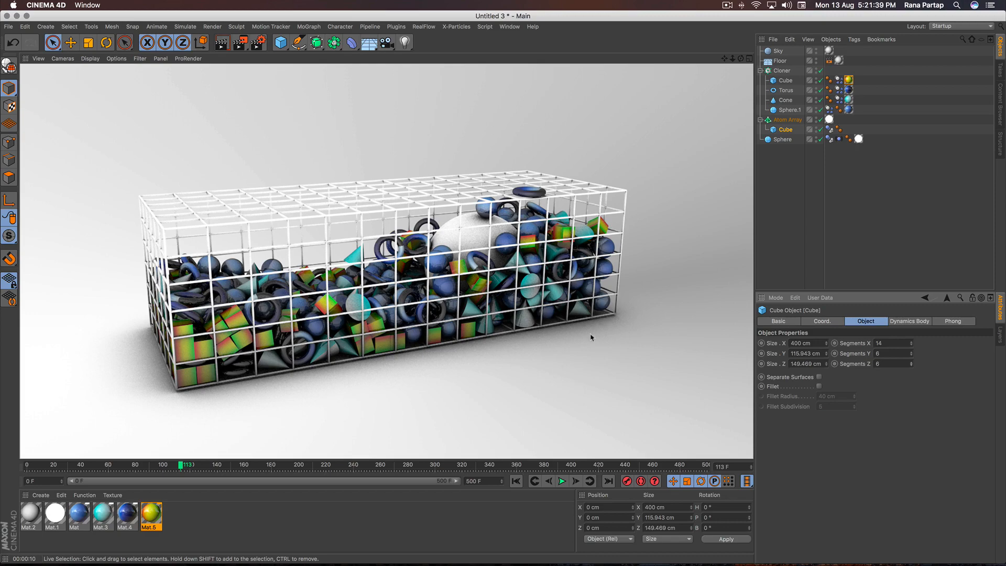
Step: Play the simulation from the first frame to about frame 164 and render a preview of the view
left_click(515, 481)
left_click(561, 481)
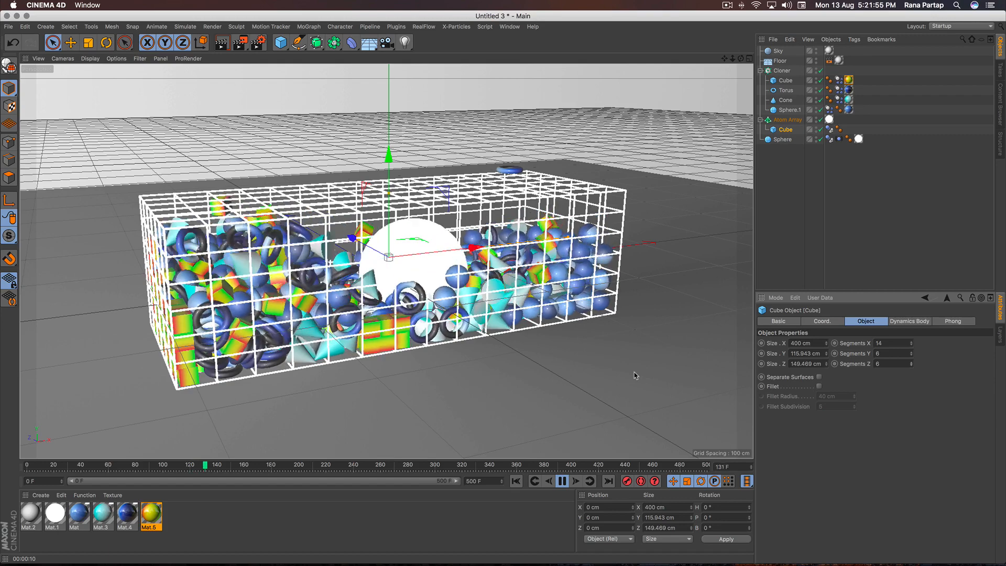
left_click(562, 481)
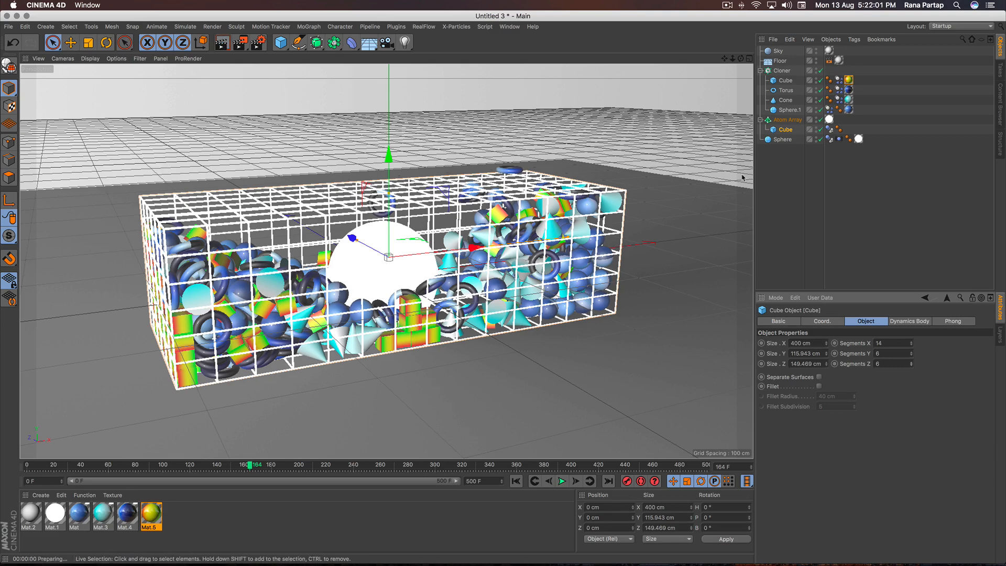
key("ctrl+r")
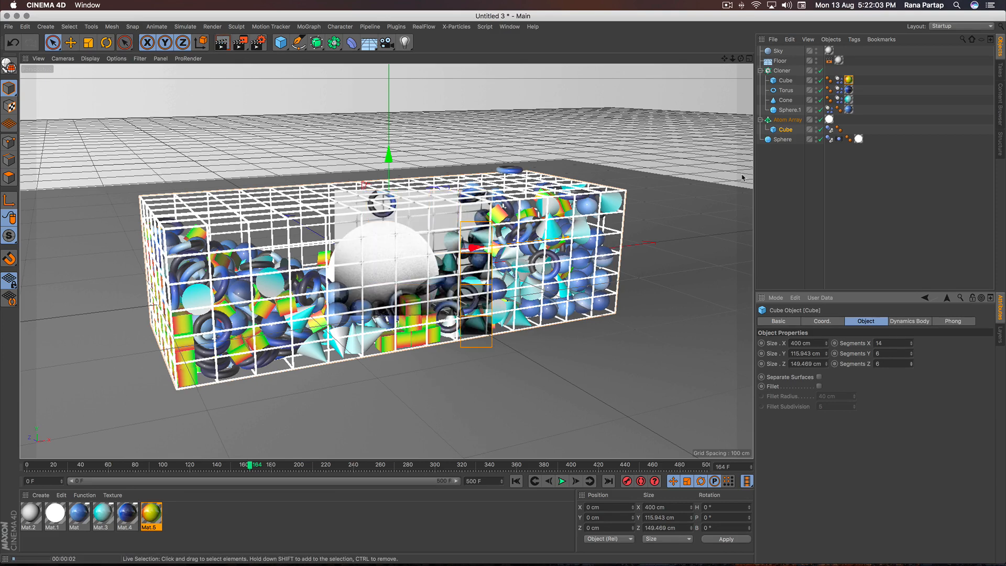